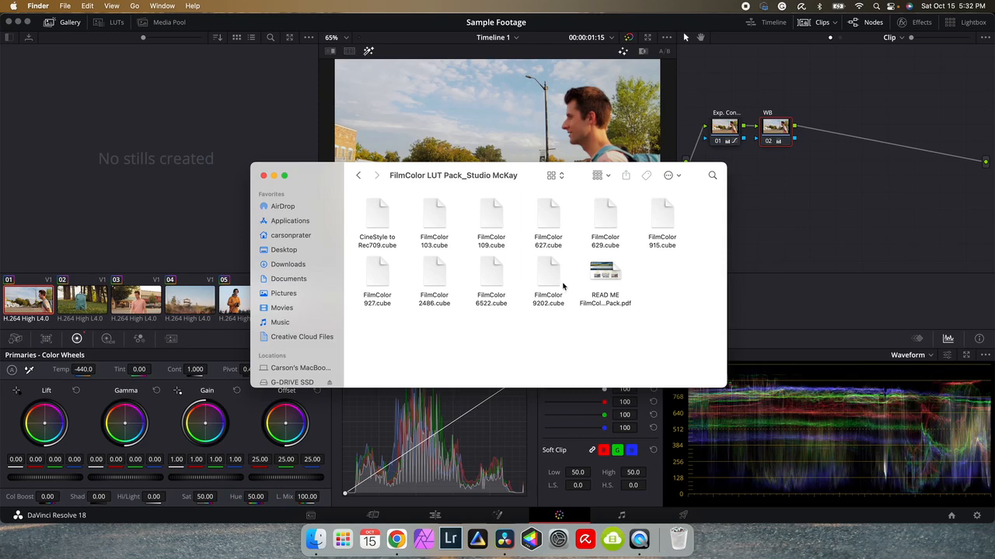
Switch to DaVinci Resolve and open the LUT folder from the project's Color Management settings.
left_click(128, 95)
left_click(67, 5)
left_click(67, 5)
left_click(96, 5)
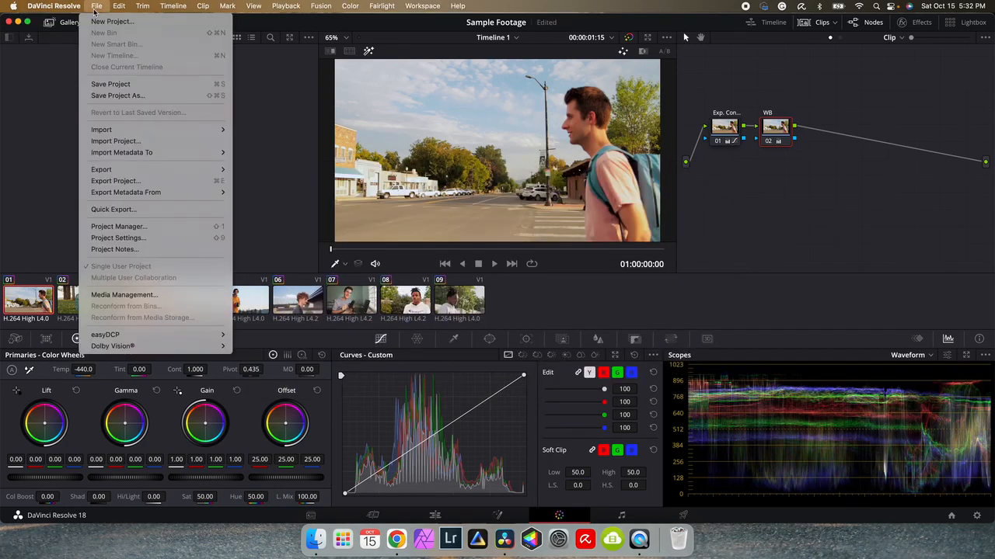
left_click(137, 239)
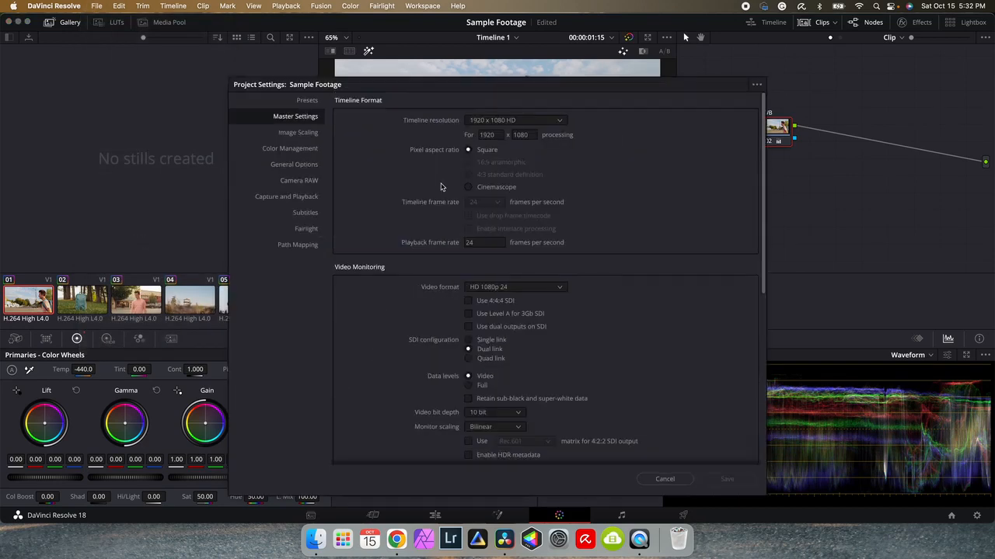
left_click(281, 153)
scroll(492, 221, "up", 3)
scroll(493, 221, "down", 3)
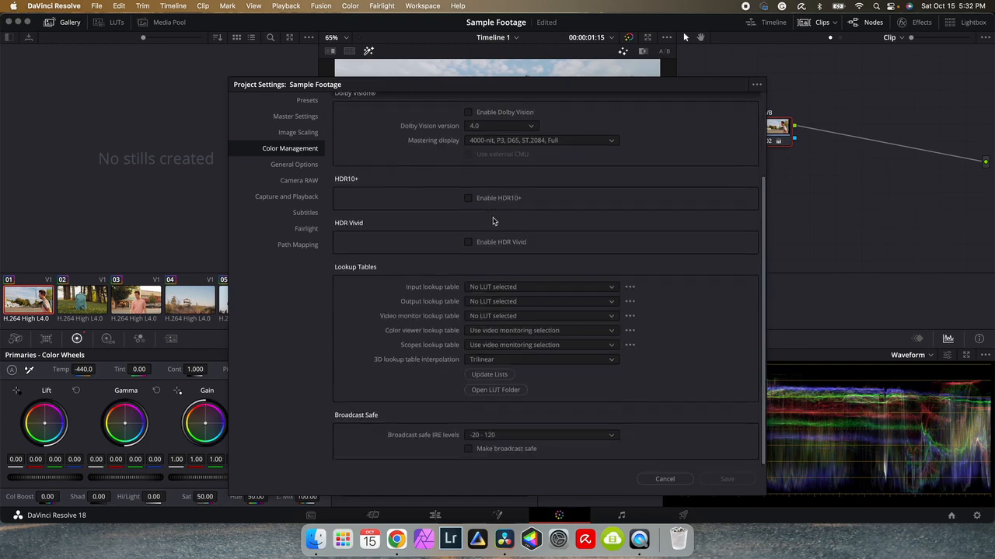
left_click(482, 396)
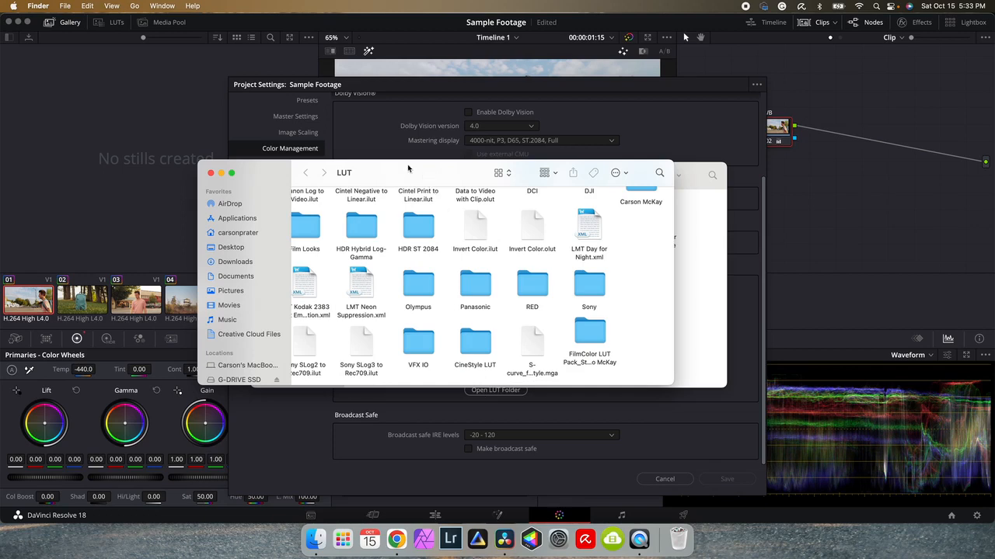
Arrange the LUT folder and the downloaded pack's window side by side, and select the FilmColor LUT Pack folder in Course Materials.
left_click_drag(408, 169, 711, 170)
left_click_drag(492, 174, 265, 158)
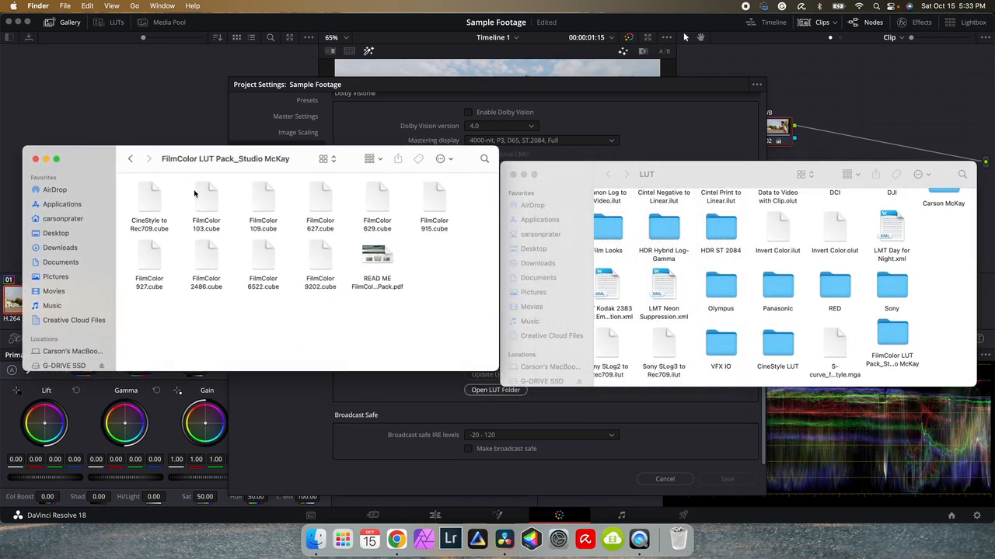
left_click(130, 160)
left_click(146, 204)
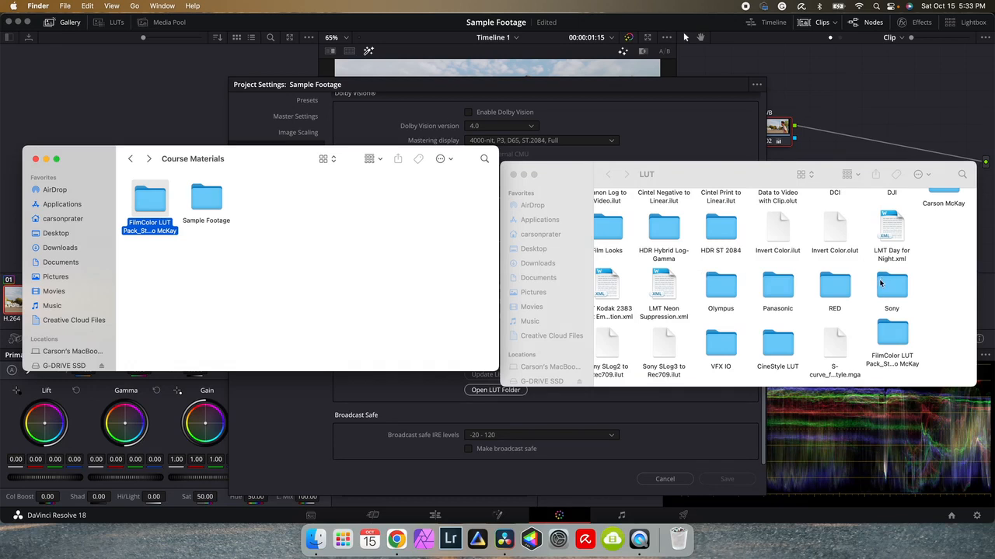
Close both Finder windows and leave the project settings without saving changes.
left_click(513, 175)
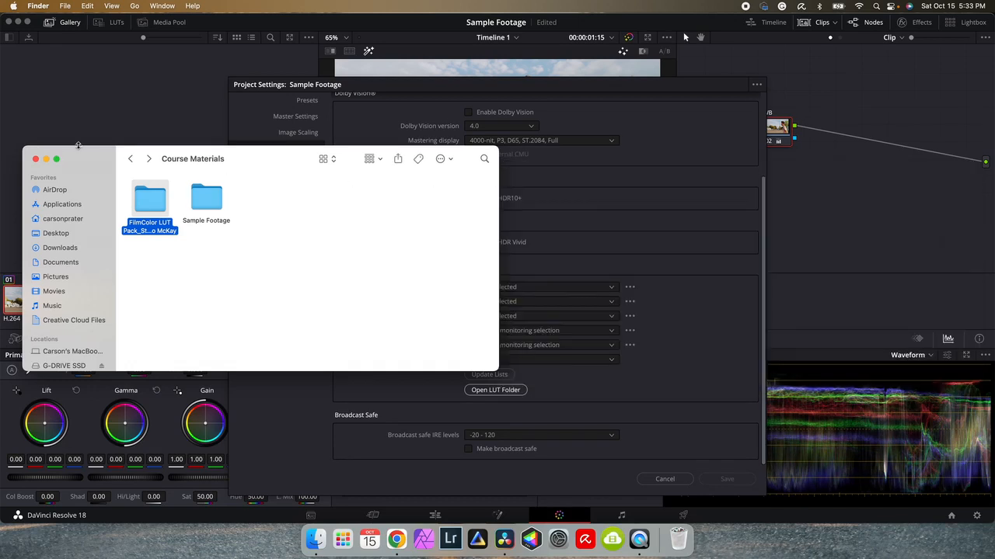
left_click(35, 159)
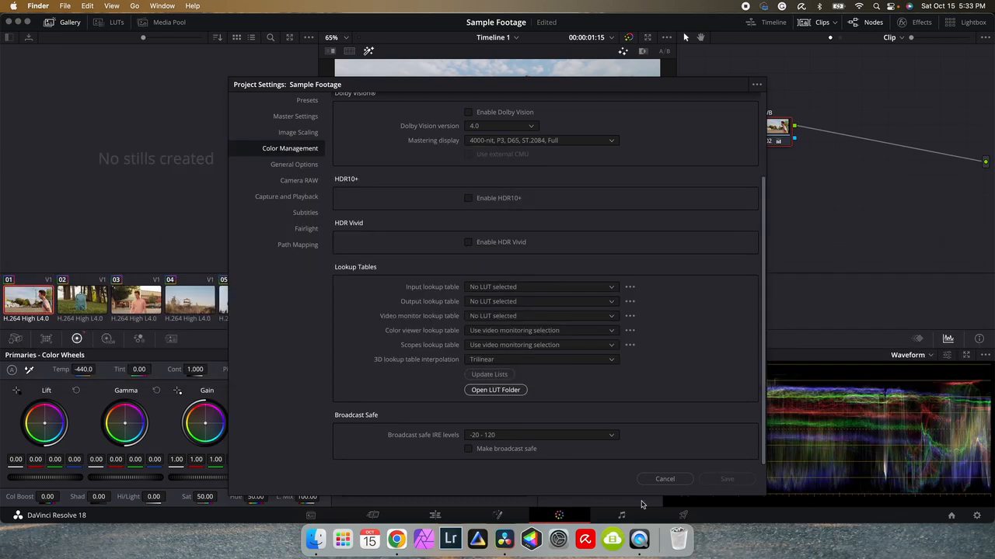
left_click(686, 482)
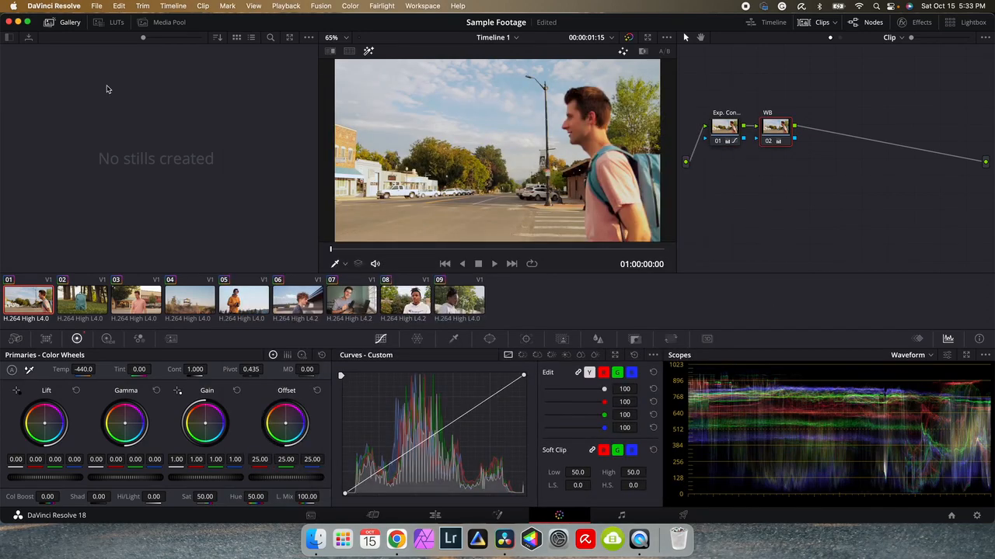
Show the FilmColor LUT Pack in the LUT browser and add a serial node labelled LUT after clip 01's WB node.
left_click(112, 23)
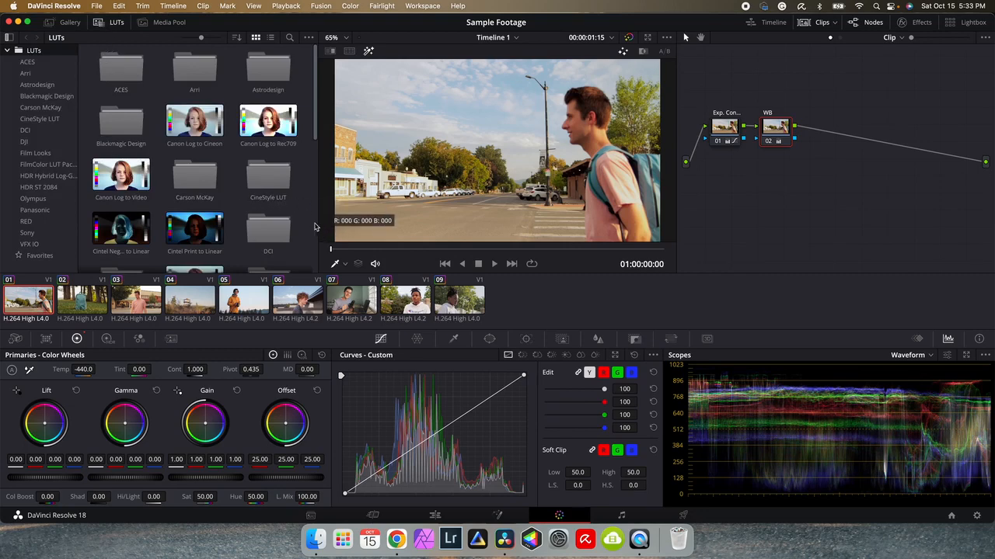
left_click(32, 166)
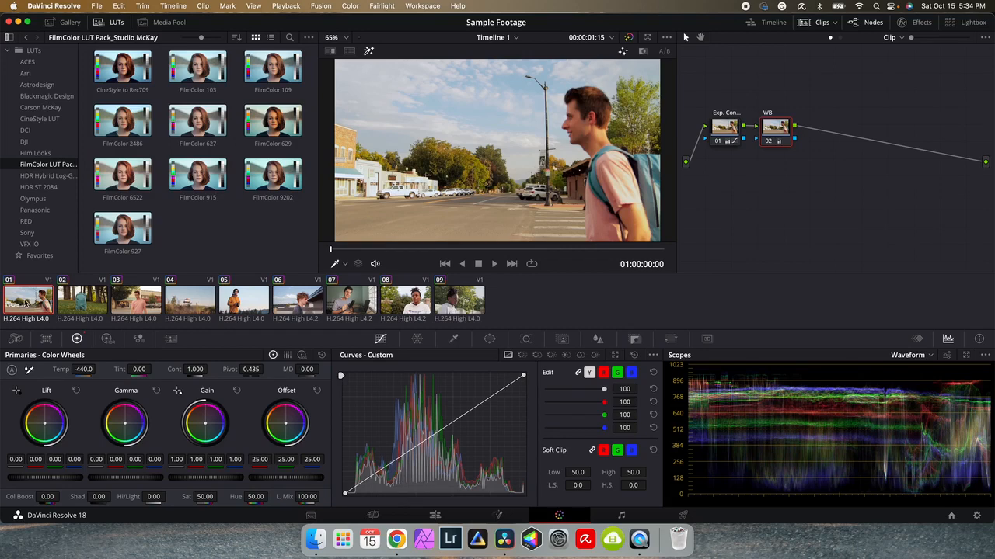
key("alt+s")
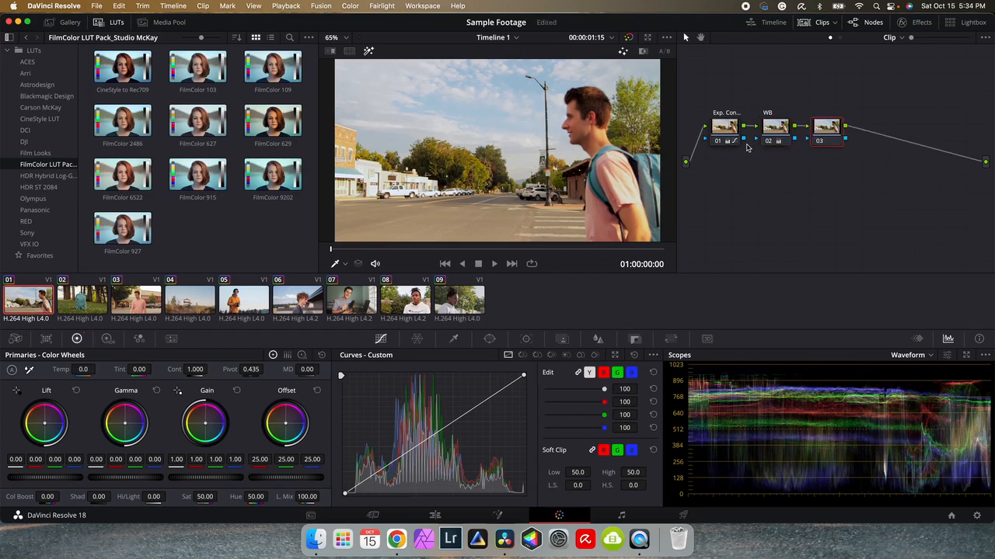
right_click(819, 138)
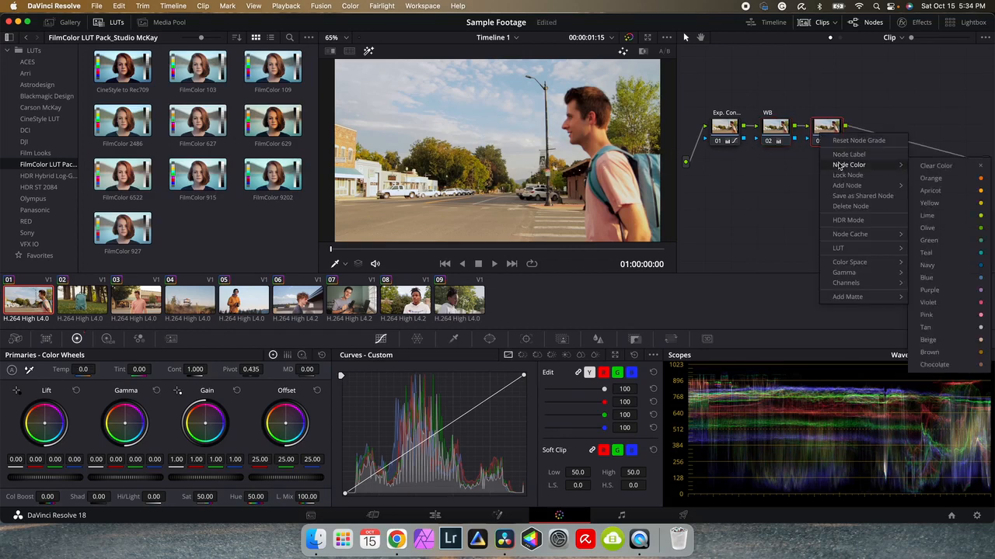
left_click(835, 155)
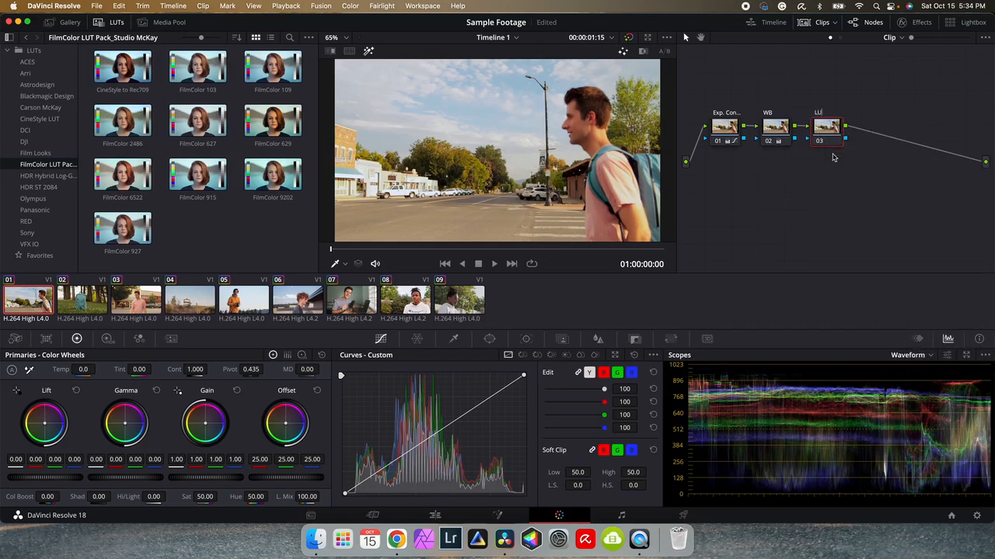
key("Return")
Apply the FilmColor 915 LUT to clip 01's LUT node and compare the shot with the node off and on.
mouse_move(119, 74)
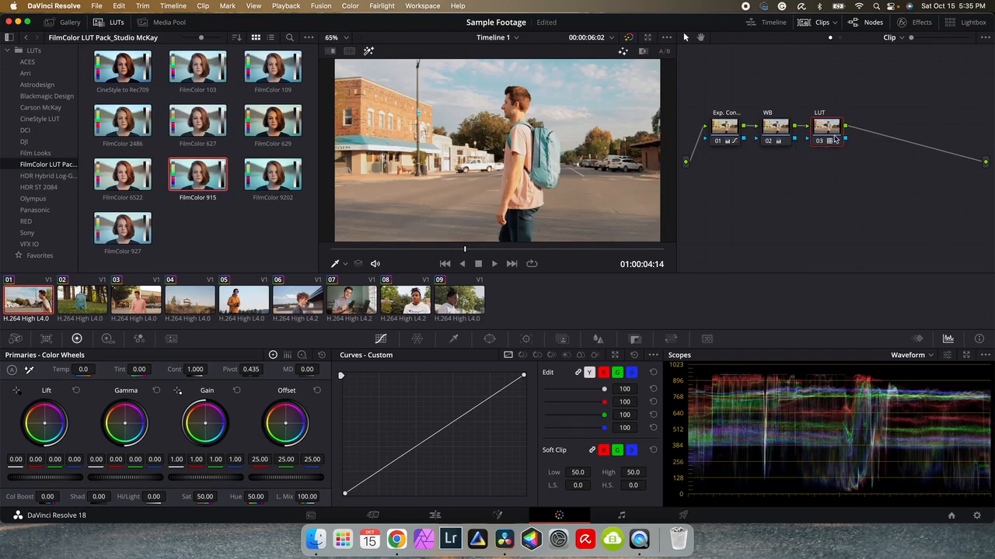
left_click_drag(825, 133, 824, 132)
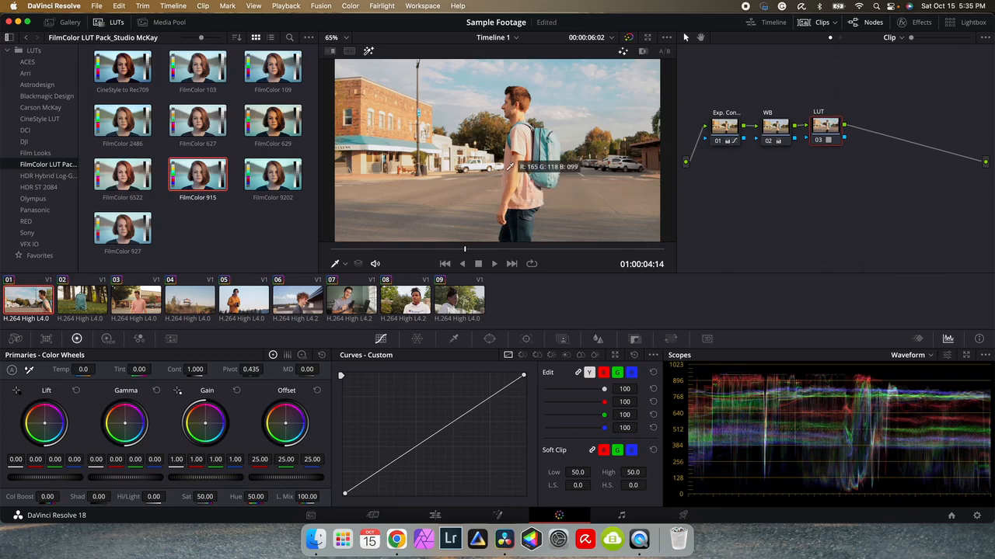
left_click(817, 142)
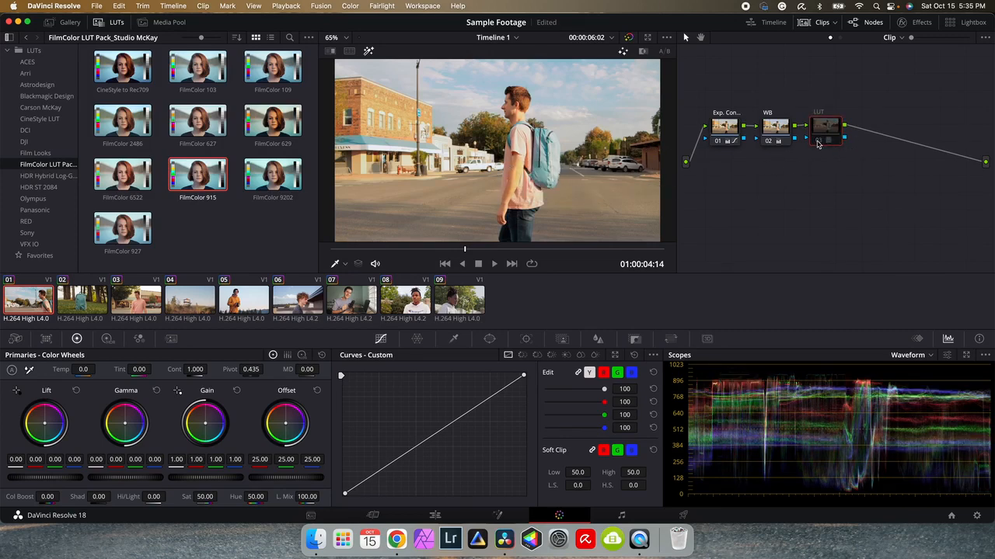
left_click(817, 142)
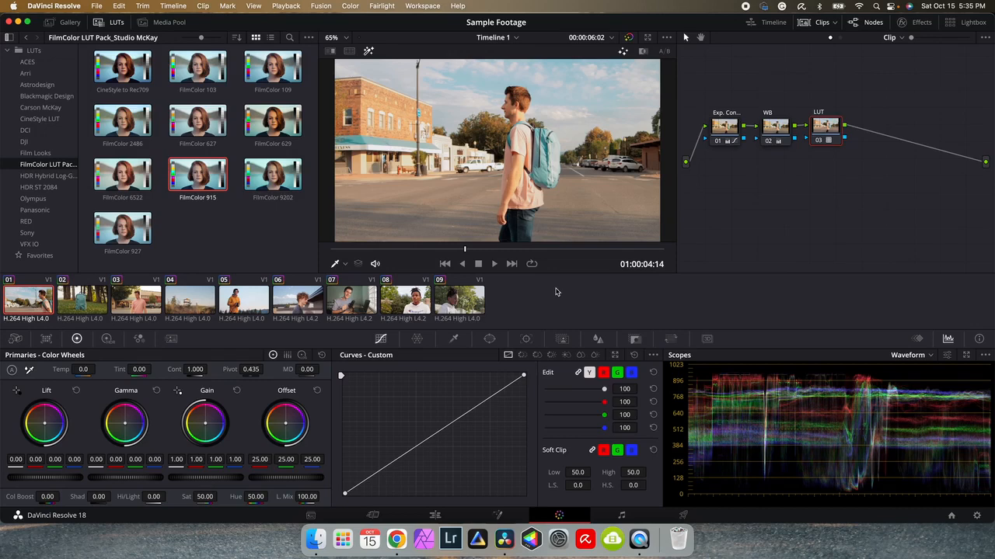
On clip 02, add a serial node labelled LUT after the exposure node.
left_click(101, 307)
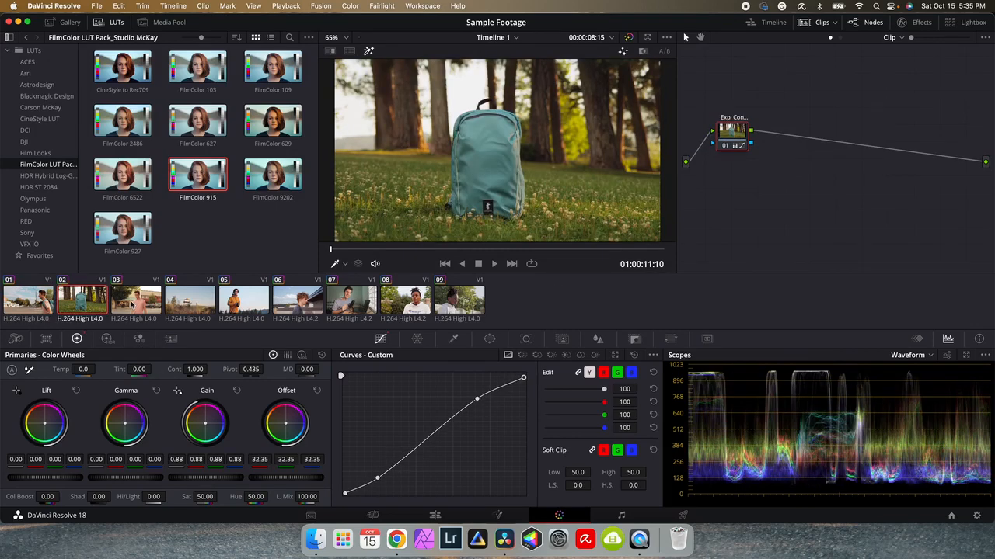
key("alt+s")
right_click(773, 152)
left_click(802, 163)
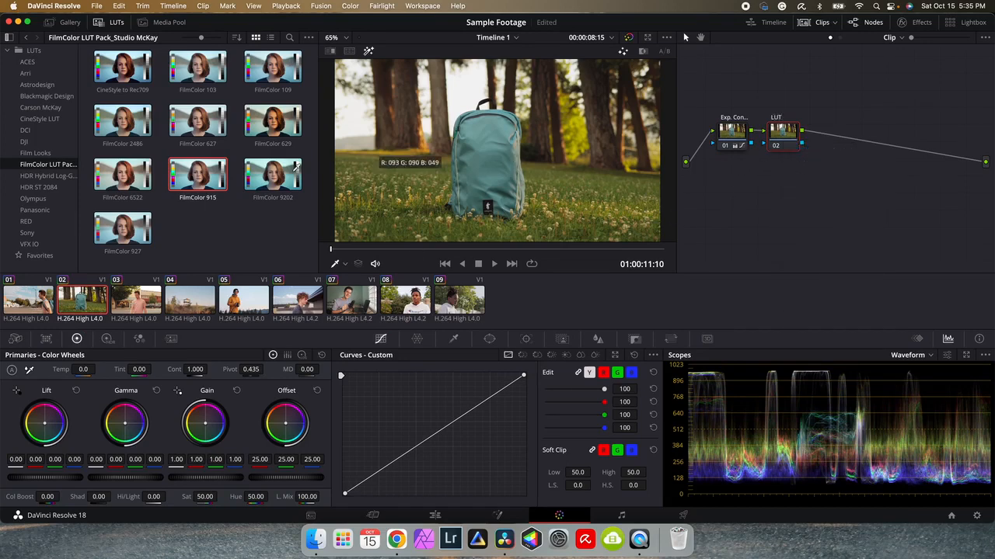
Apply the FilmColor 927 LUT to clip 02's LUT node and reduce its key output gain to 0.292.
mouse_move(255, 124)
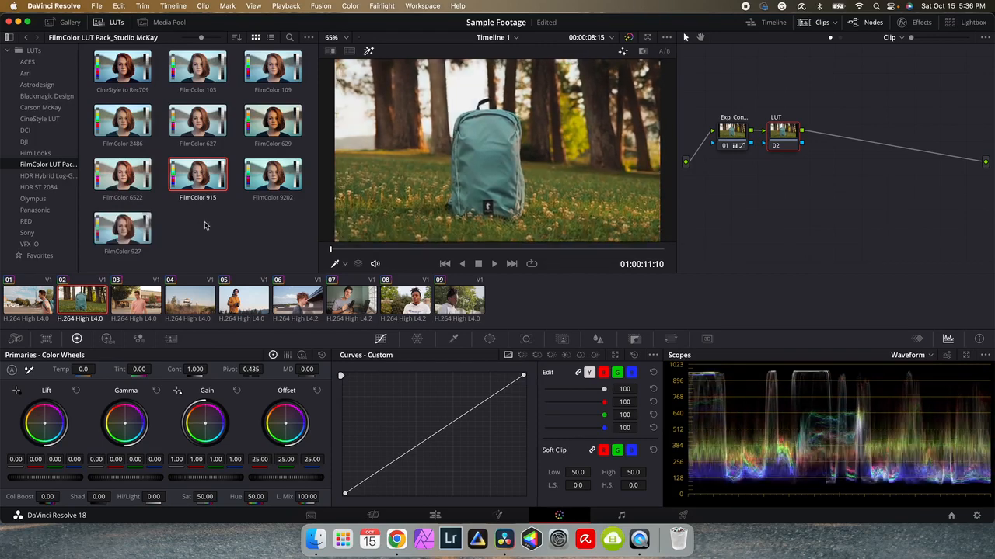
double_click(132, 232)
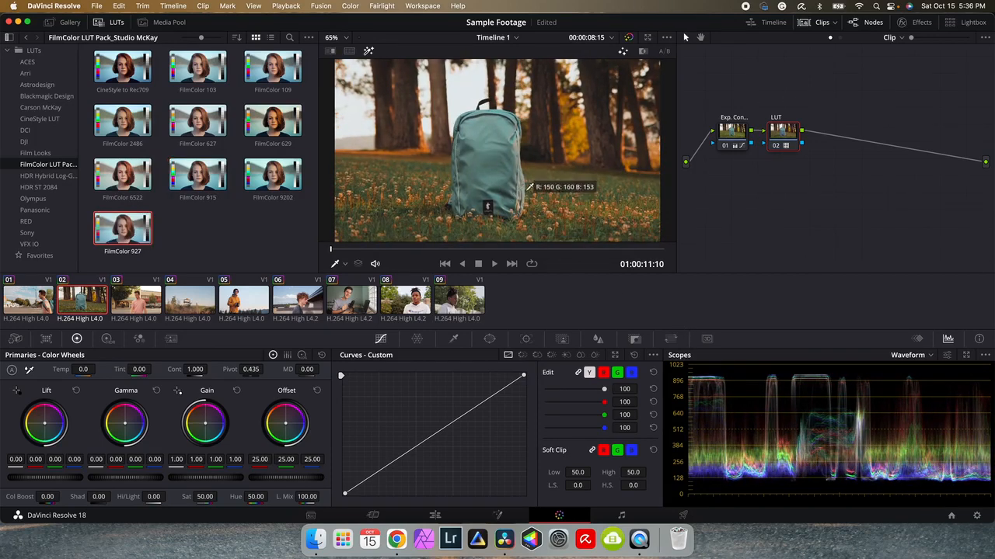
left_click(633, 340)
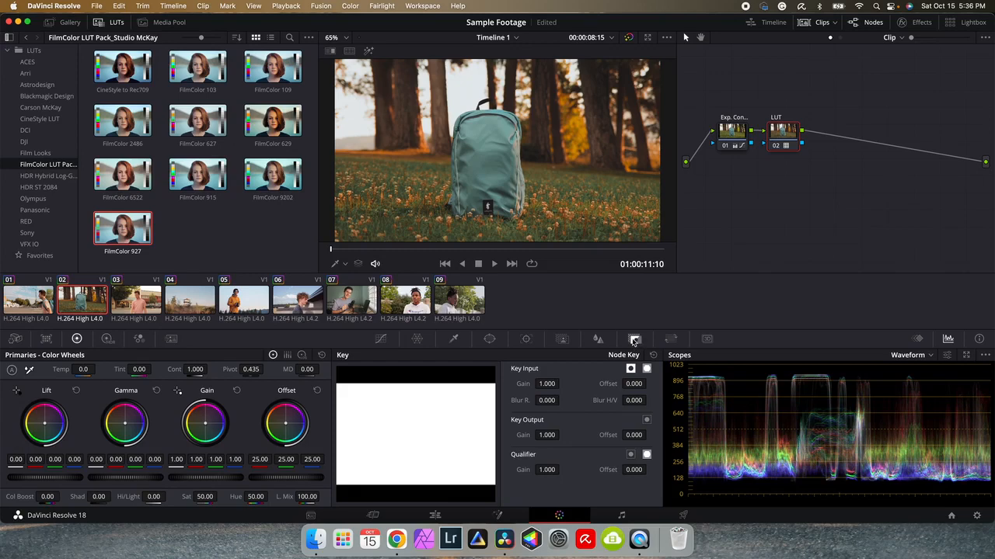
left_click_drag(547, 436, 561, 435)
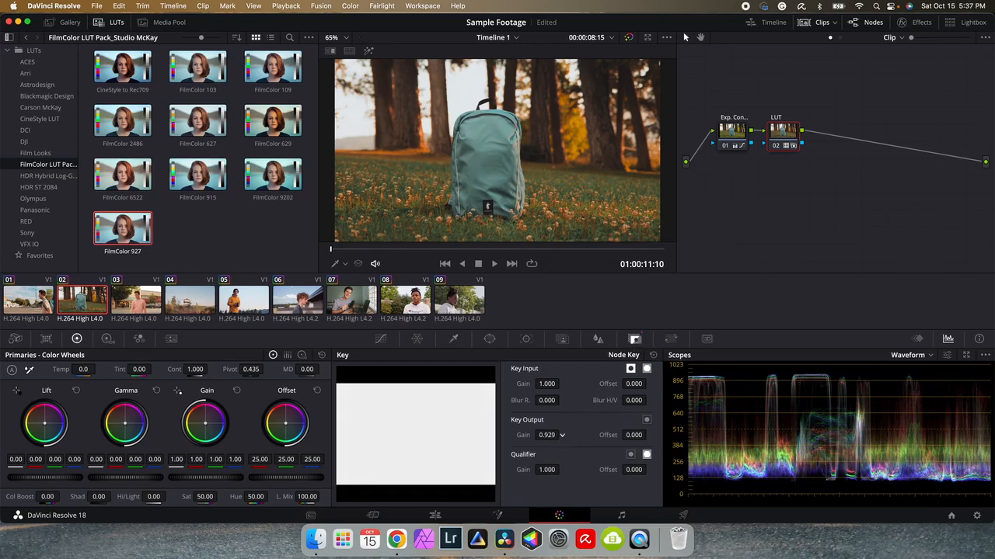
left_click_drag(562, 435, 562, 435)
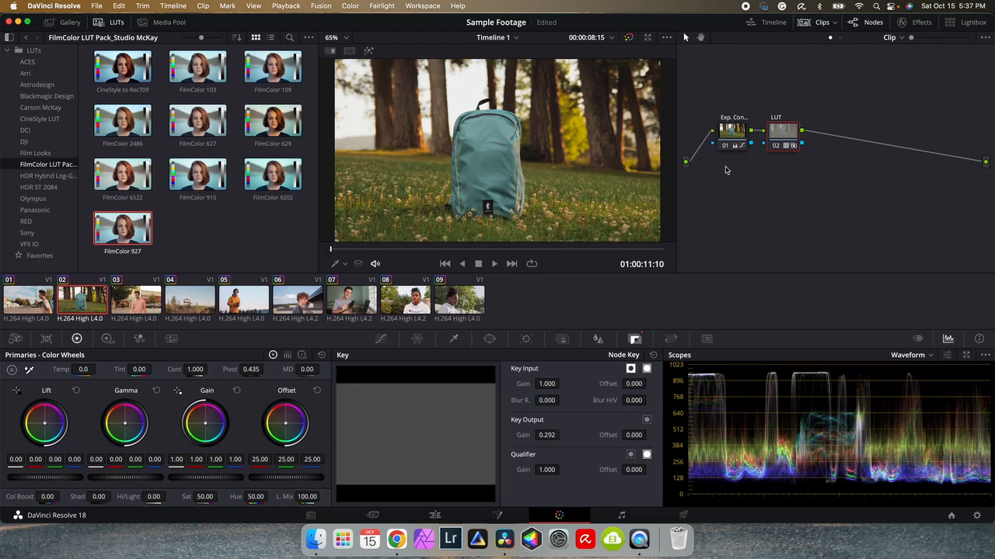
Compare clip 02 with its LUT node switched off and on.
left_click(775, 147)
left_click(776, 147)
left_click(775, 147)
left_click(775, 147)
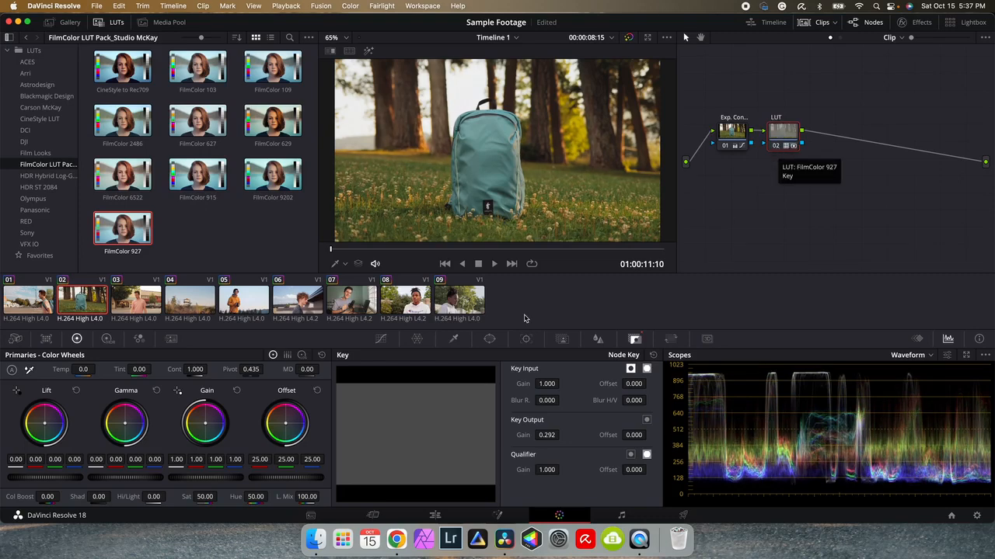
On clip 03, add a serial node labelled LUT after the exposure node.
left_click(140, 314)
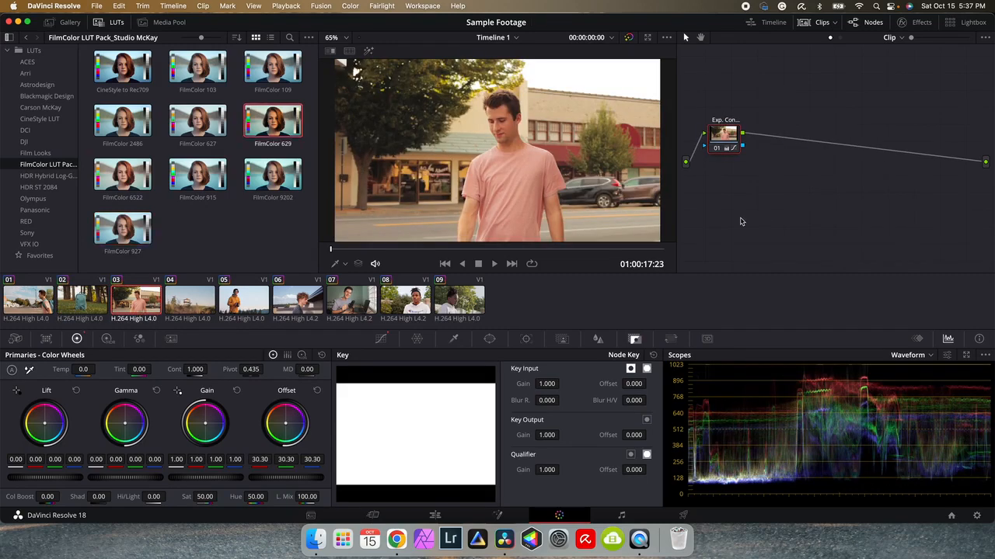
key("alt+s")
right_click(771, 141)
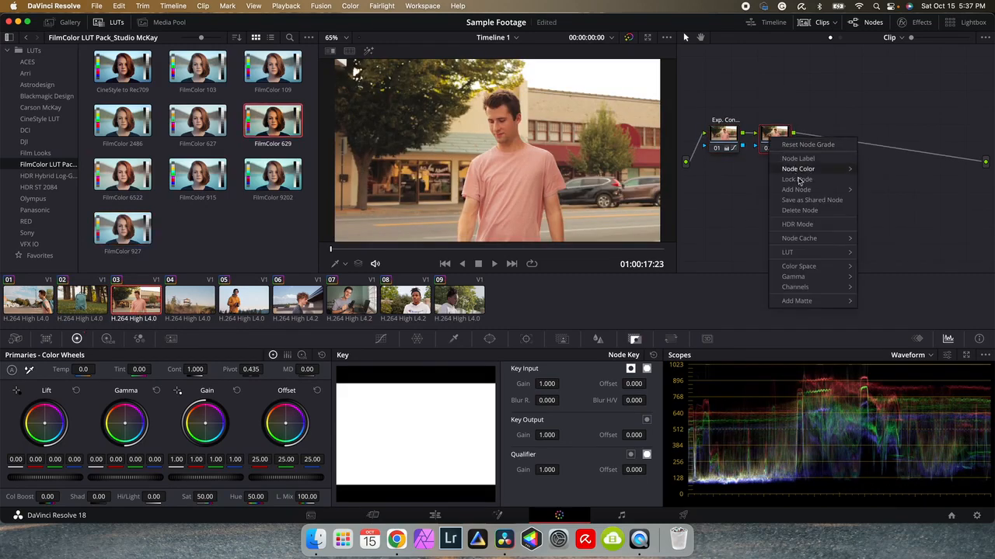
left_click(791, 158)
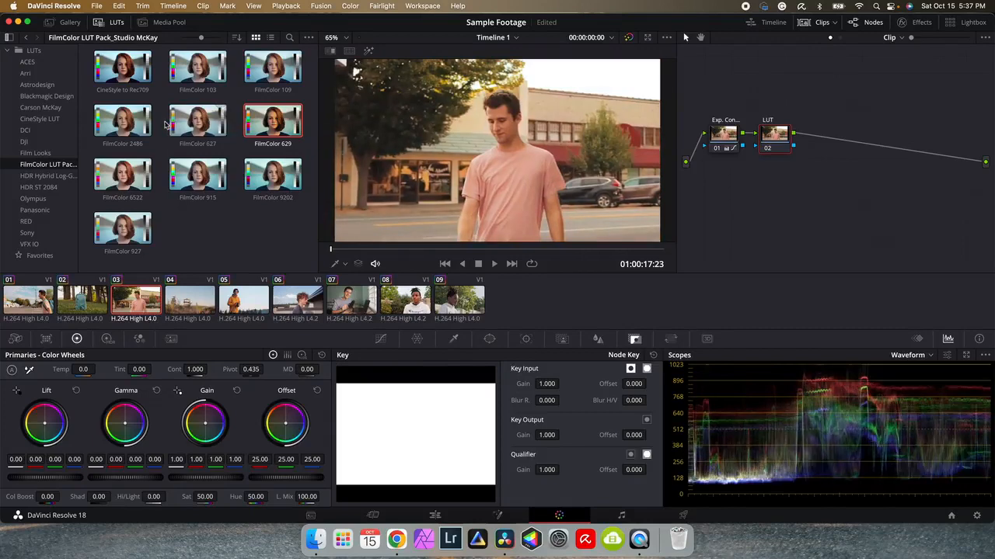
Apply the FilmColor 109 LUT to clip 03's LUT node and compare the node off and on at 01:00:19:16.
double_click(259, 73)
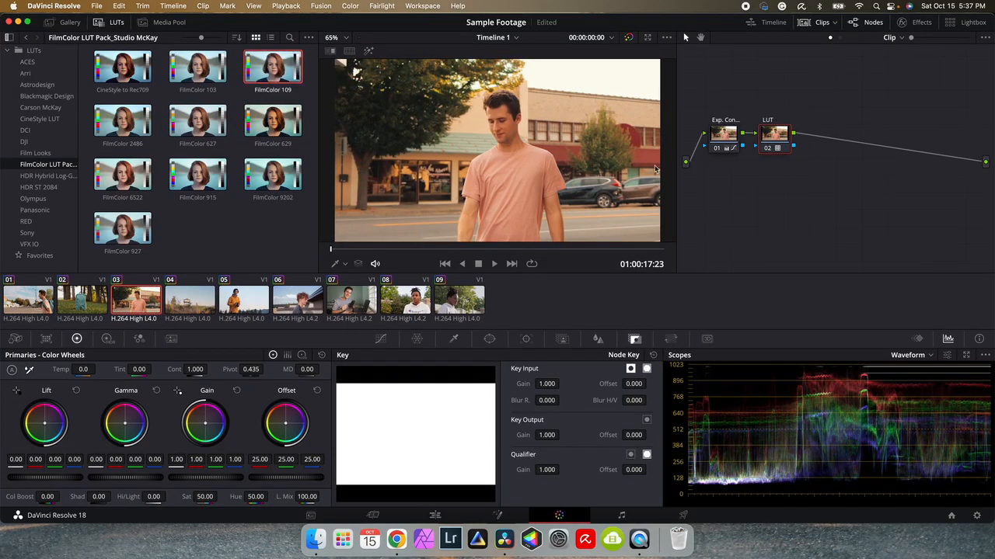
left_click_drag(331, 250, 406, 249)
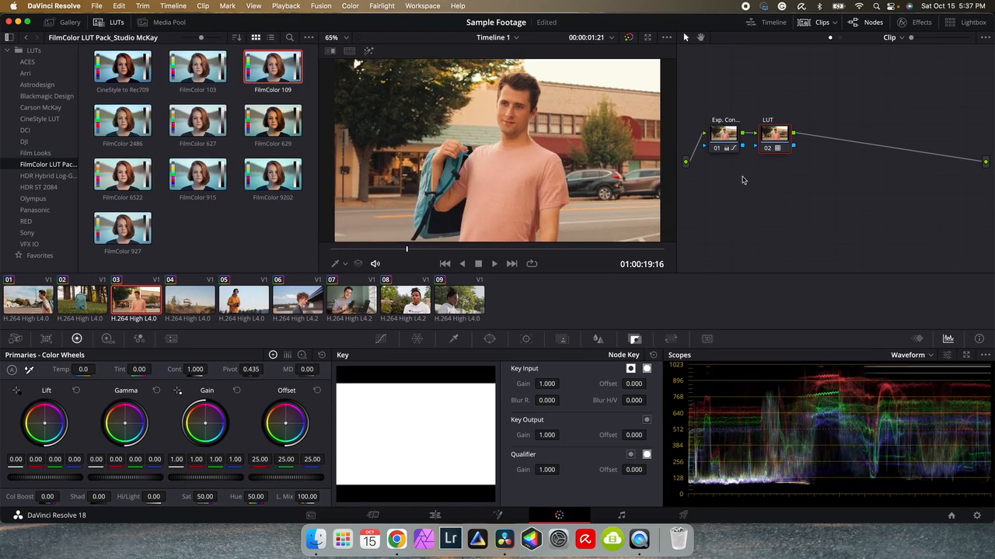
left_click(766, 149)
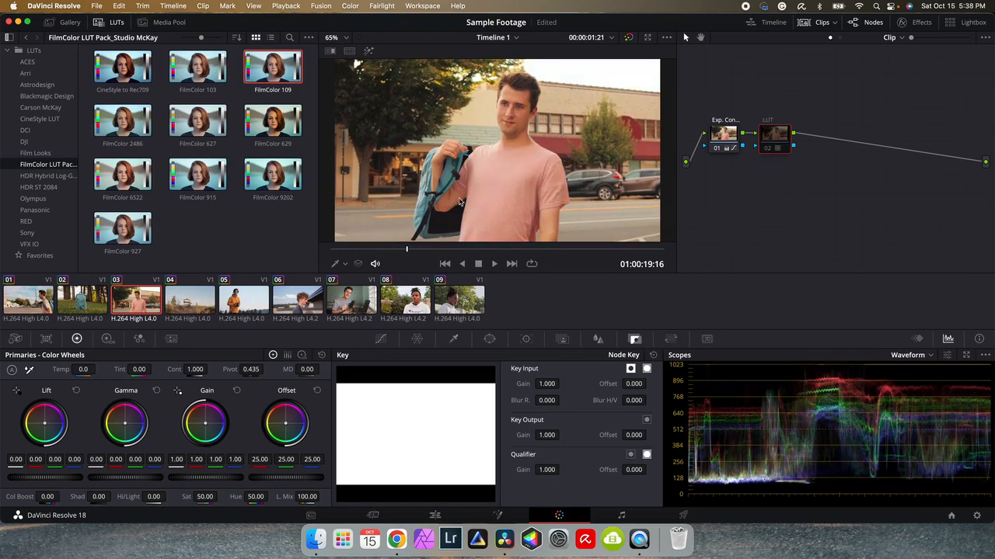
left_click(766, 151)
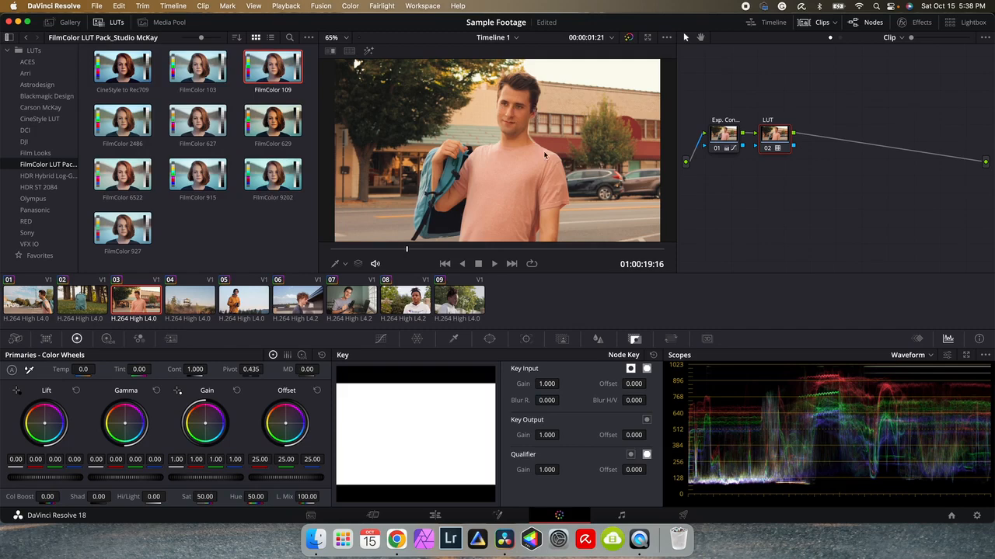
On clip 04, move to 01:00:29:17 and add a serial node labelled LUT after the WB node.
left_click(188, 309)
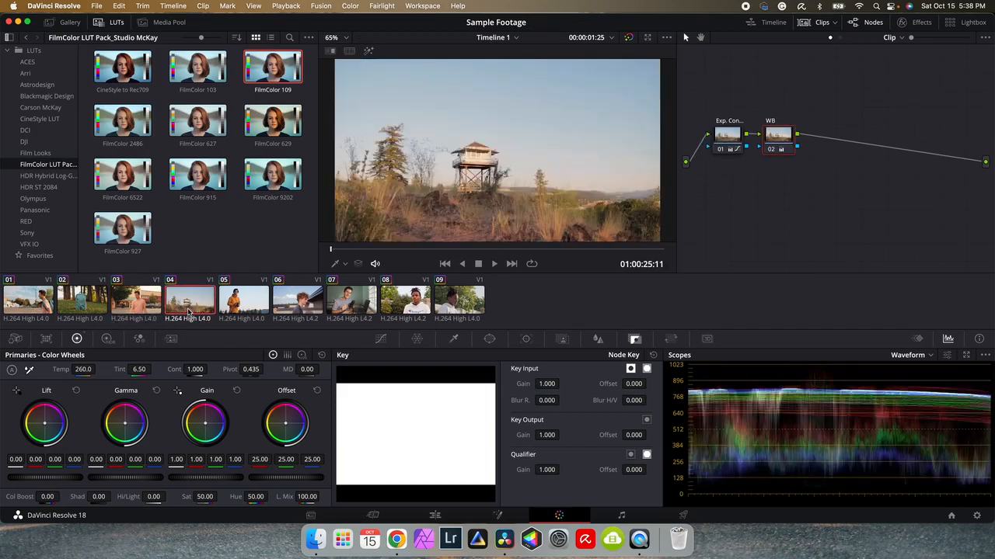
left_click_drag(339, 249, 474, 253)
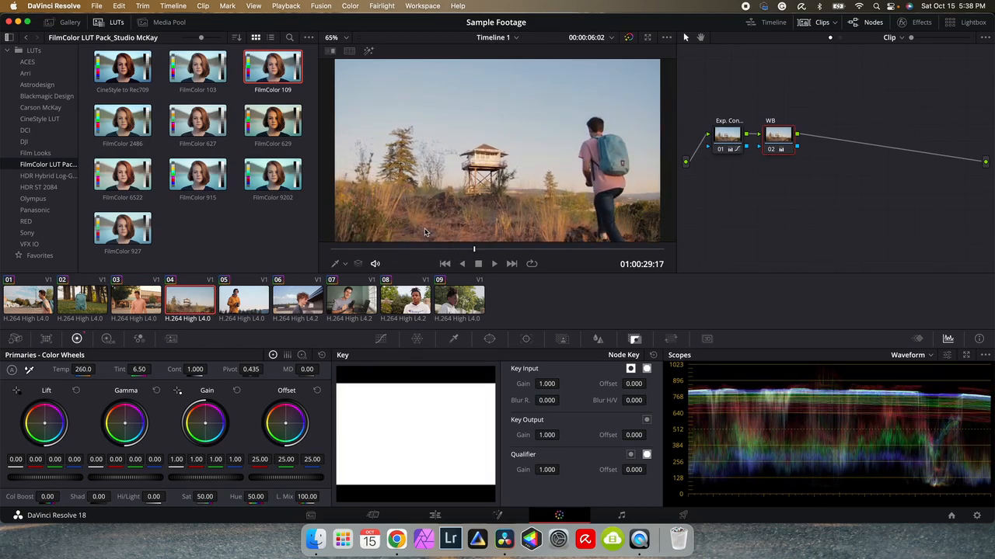
key("alt+s")
right_click(829, 140)
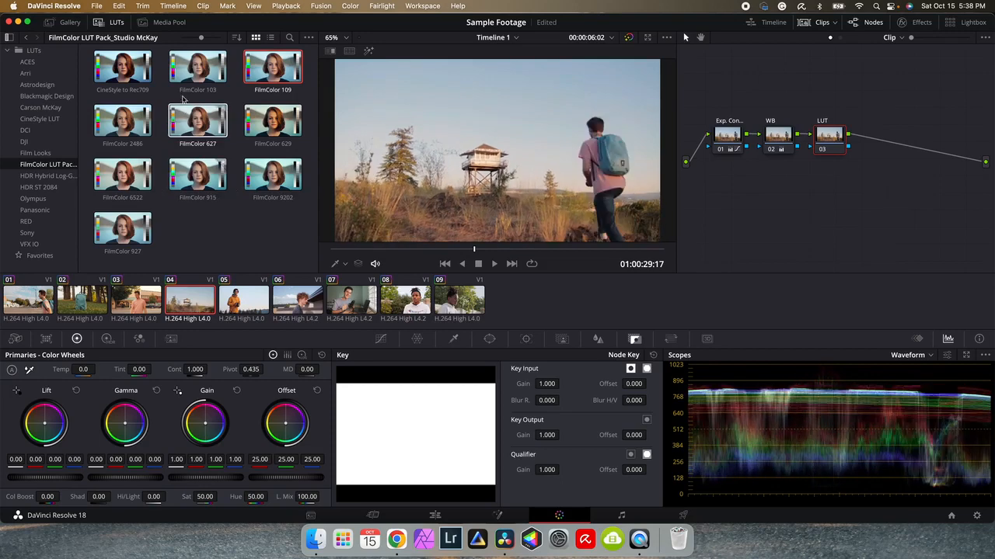
Apply the FilmColor 629 LUT to clip 04's LUT node and reduce its key output gain to 0.352.
double_click(279, 121)
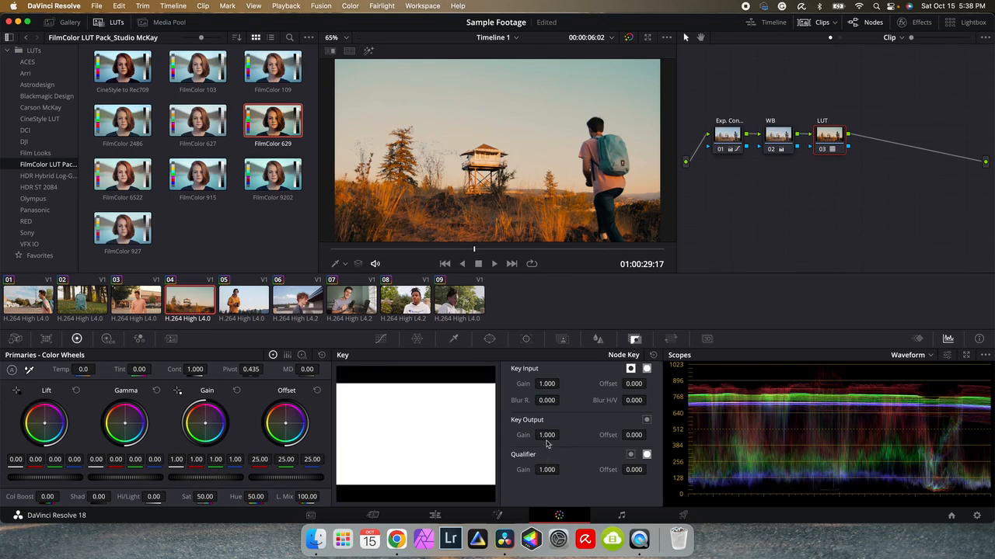
left_click_drag(552, 435, 531, 435)
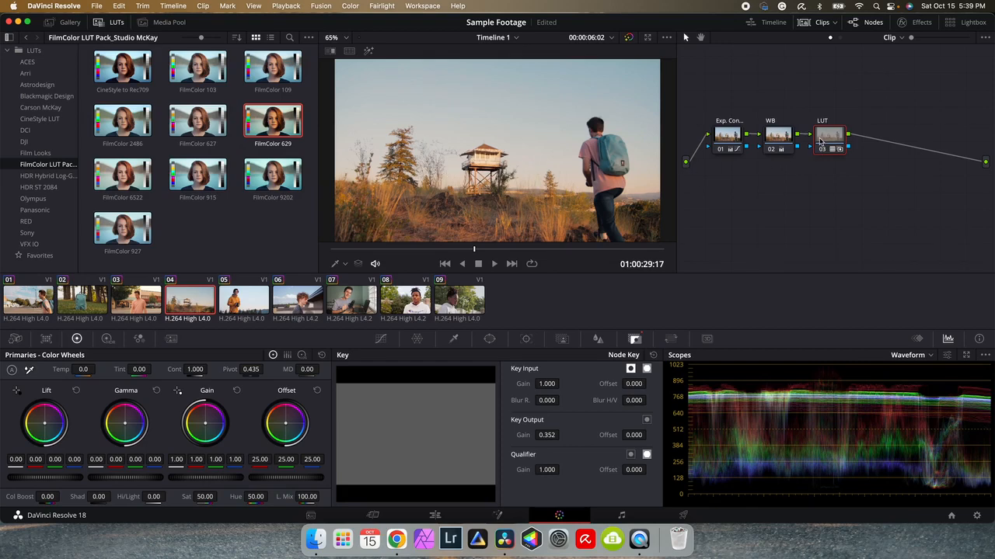
Insert a serial node between clip 04's WB and LUT nodes and set its temperature to -280 and tint to -9.00.
left_click_drag(822, 141, 872, 139)
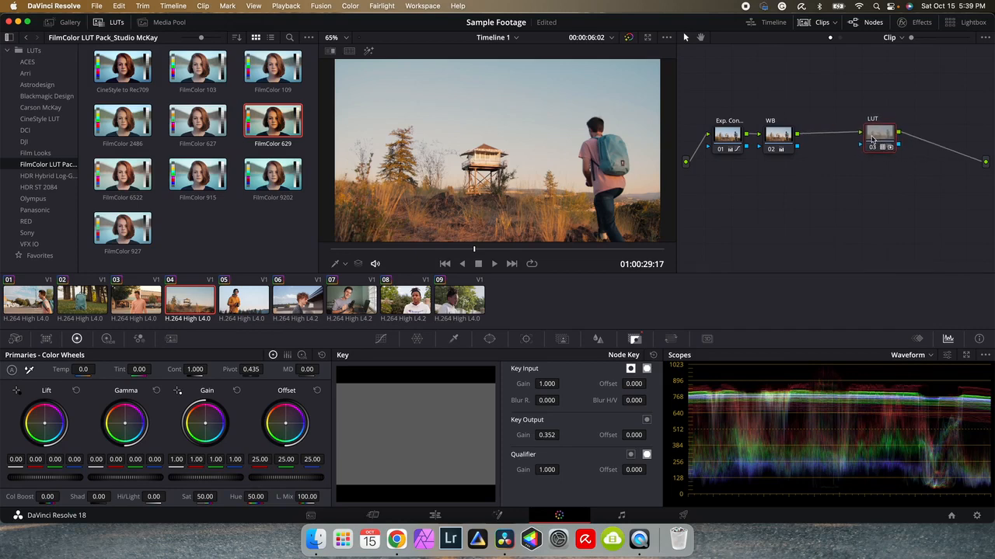
key("shift+s")
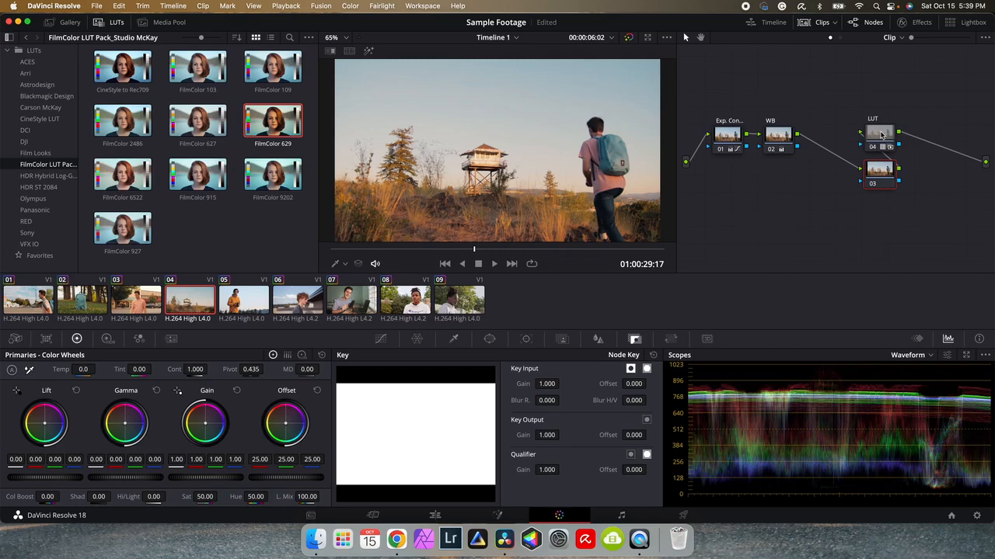
left_click_drag(884, 173, 833, 136)
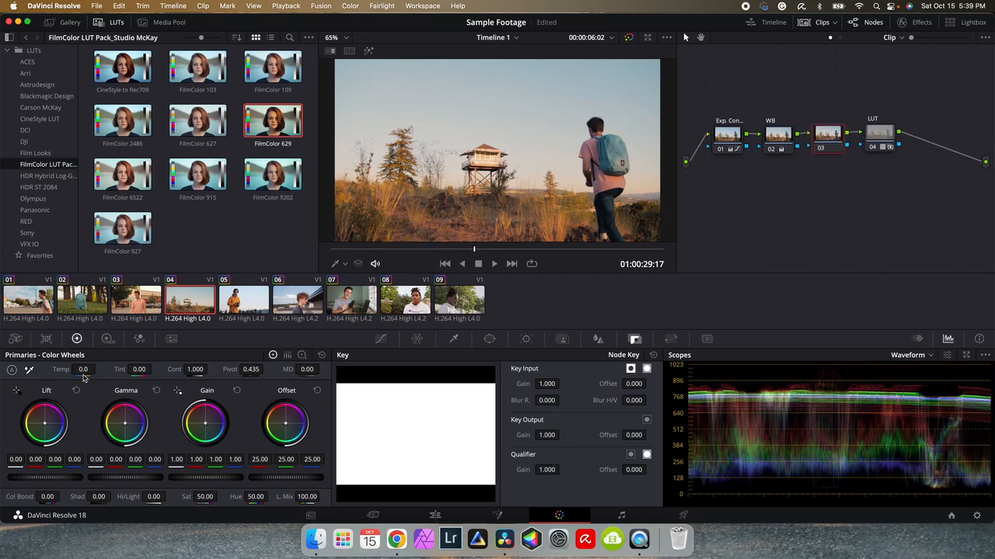
left_click_drag(83, 369, 61, 370)
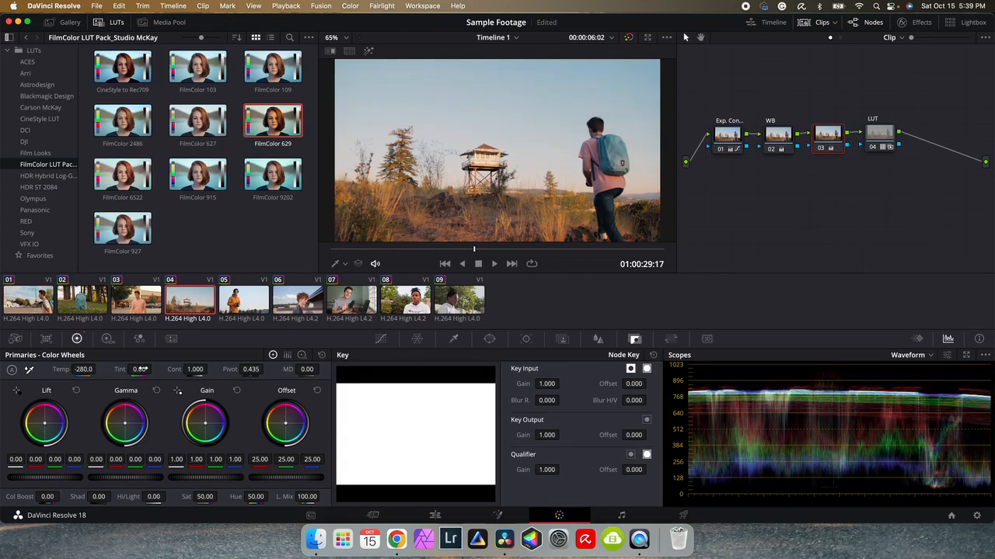
left_click_drag(139, 370, 131, 370)
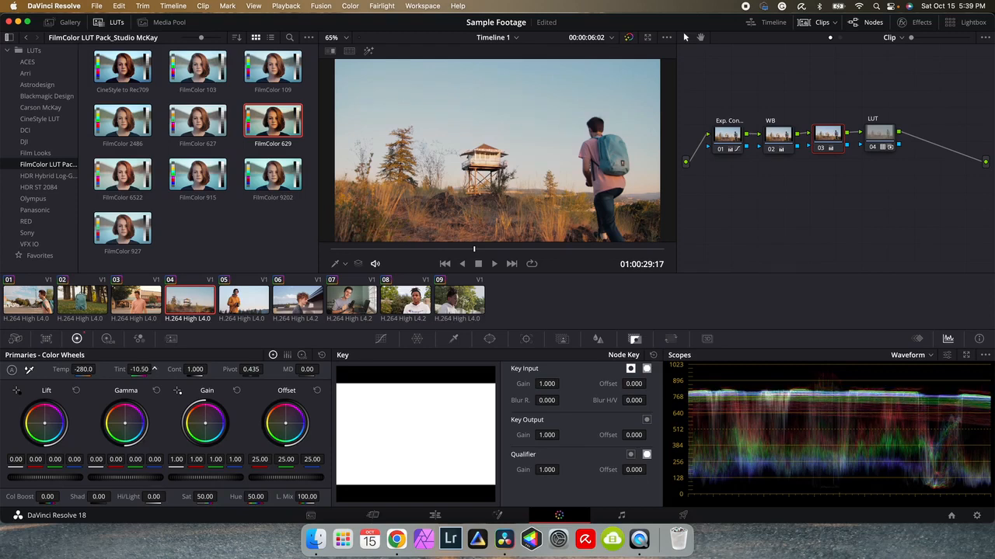
Label clip 04's third node Grade Fix and place the LUT node close beside it.
right_click(830, 140)
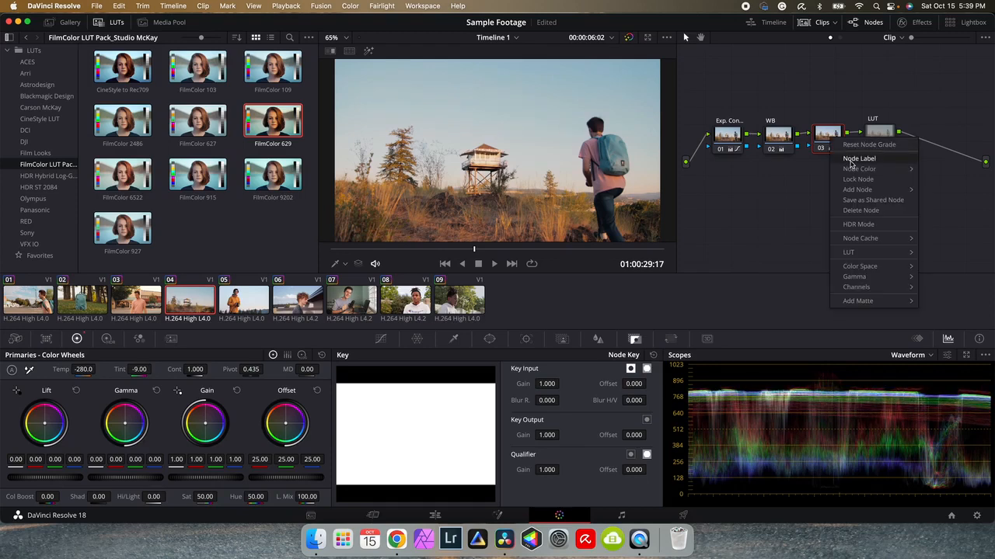
left_click(850, 164)
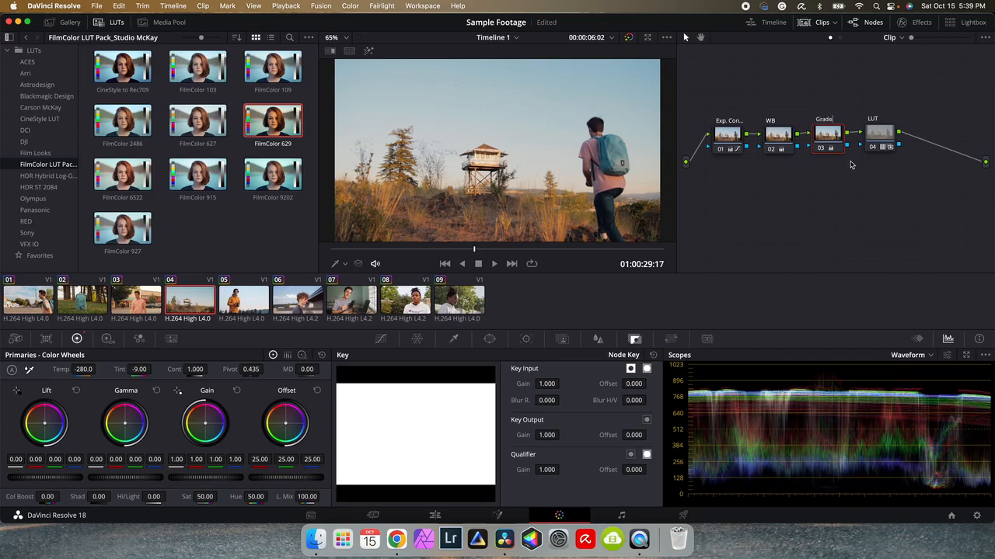
left_click_drag(865, 155, 860, 157)
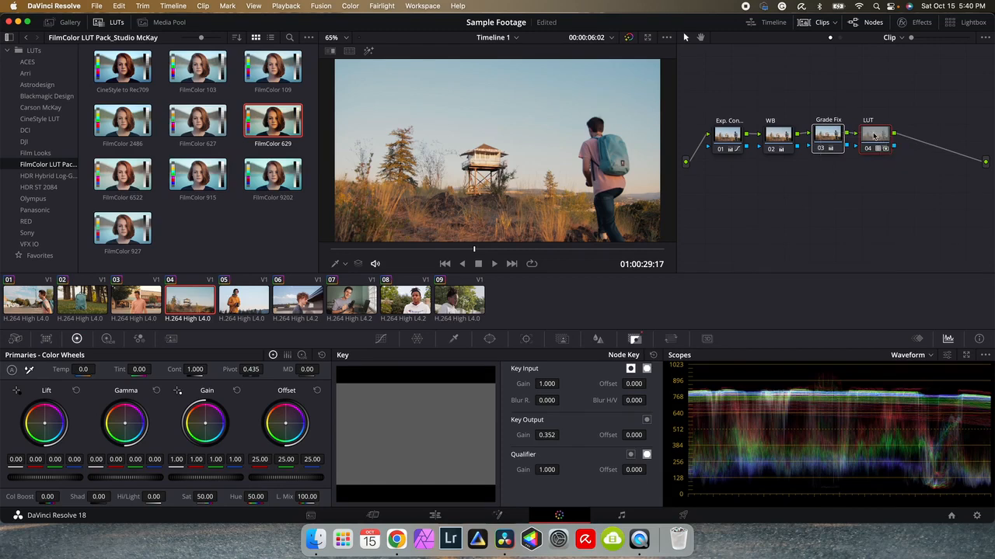
Compare clip 04 with its Grade Fix and LUT nodes switched off and on.
key("super+d")
key("super+d")
key("super+d")
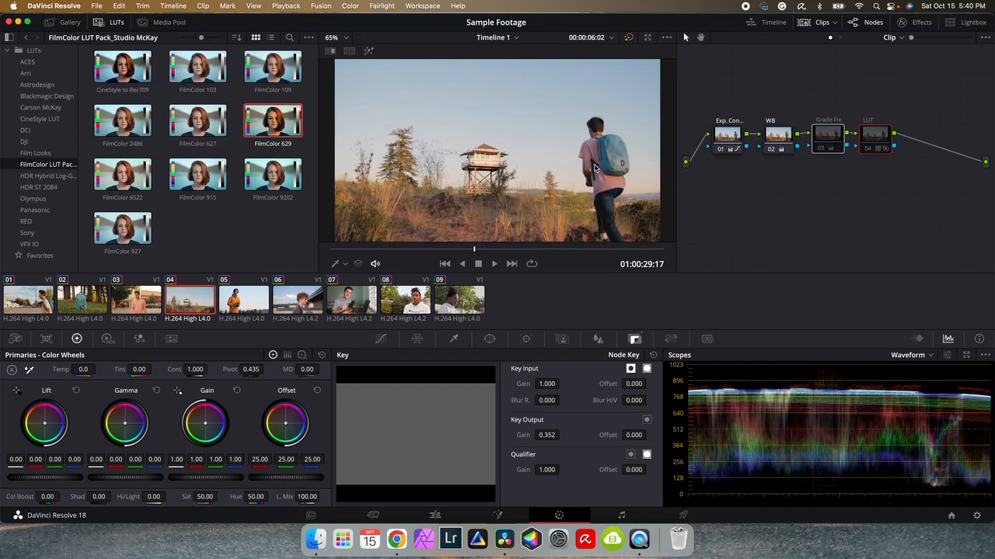
key("super+d")
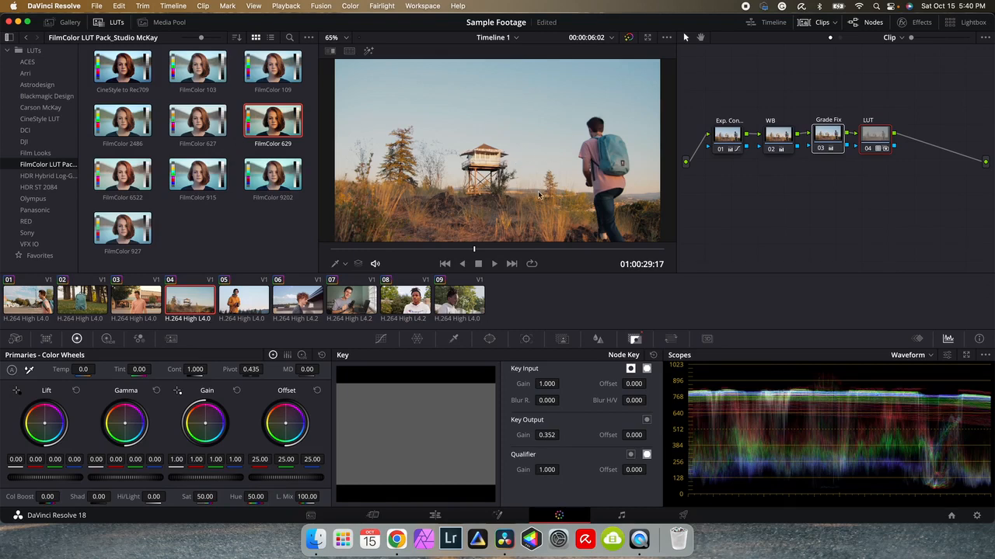
On clip 05, move to 01:00:38:21 and add three serial nodes after the exposure node.
left_click(234, 302)
left_click_drag(349, 250, 439, 250)
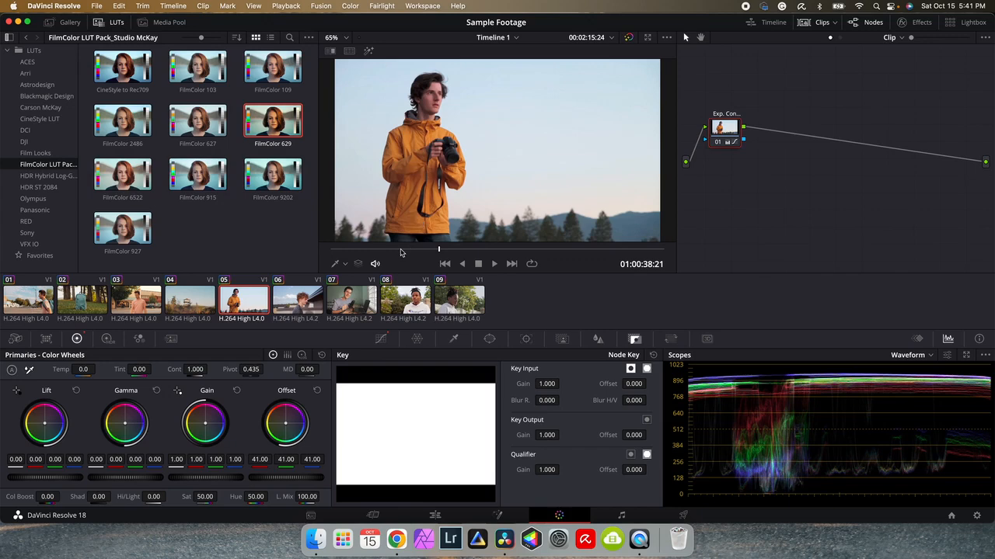
key("alt+s")
key("alt+s")
key("alt+s")
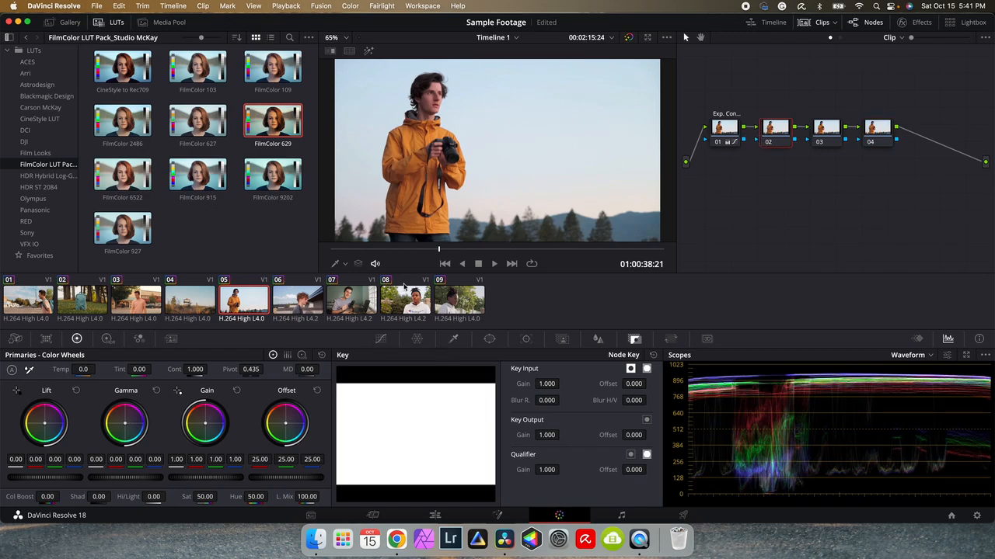
On clip 05's node 02, slightly lower the shadows with the custom curve and boost the most saturated colours with a Sat vs Sat curve.
left_click(383, 340)
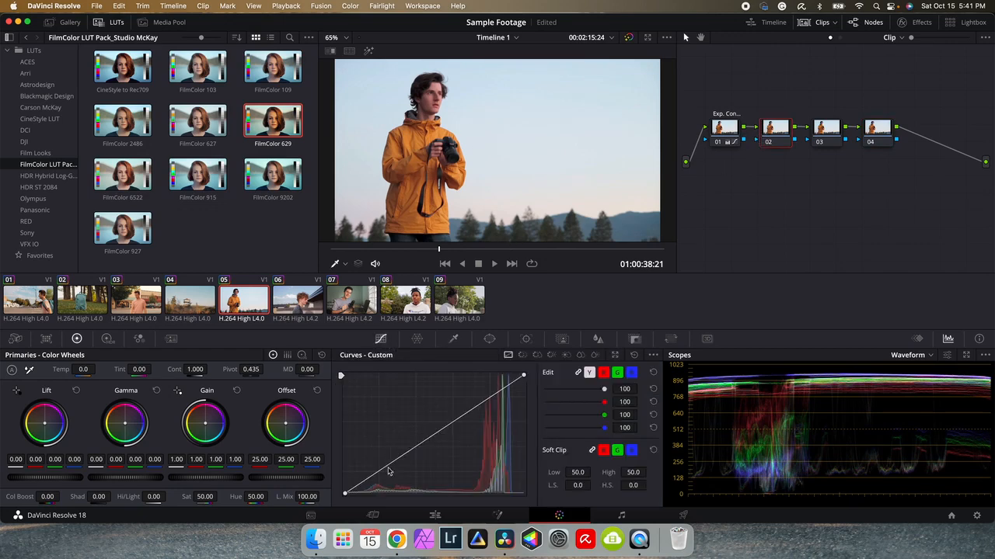
left_click_drag(388, 467, 389, 473)
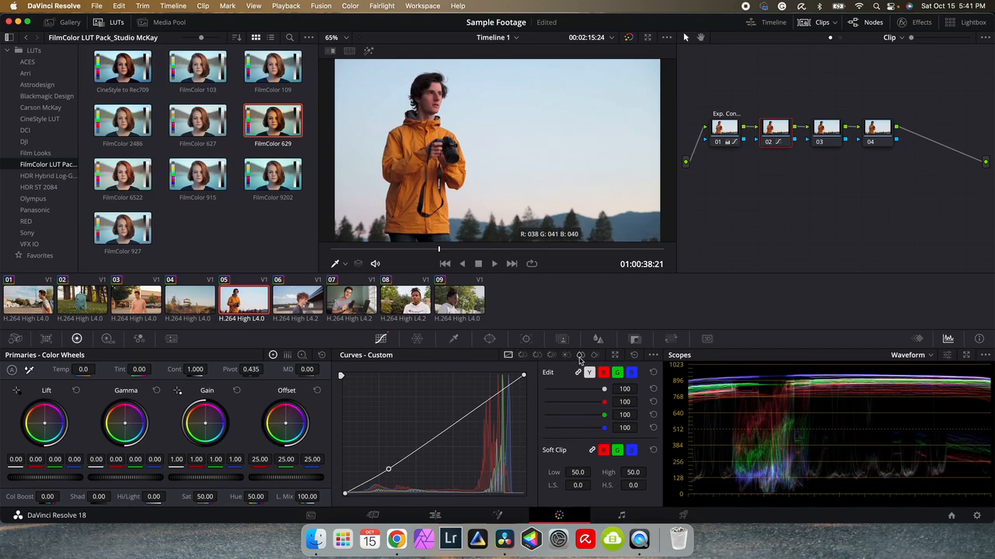
left_click(579, 355)
left_click_drag(618, 425, 614, 391)
left_click(390, 426)
In node 02's Lum vs Sat curve, raise saturation to 1.32 at input luminance 0.89 and anchor the darker tones at neutral.
left_click(565, 355)
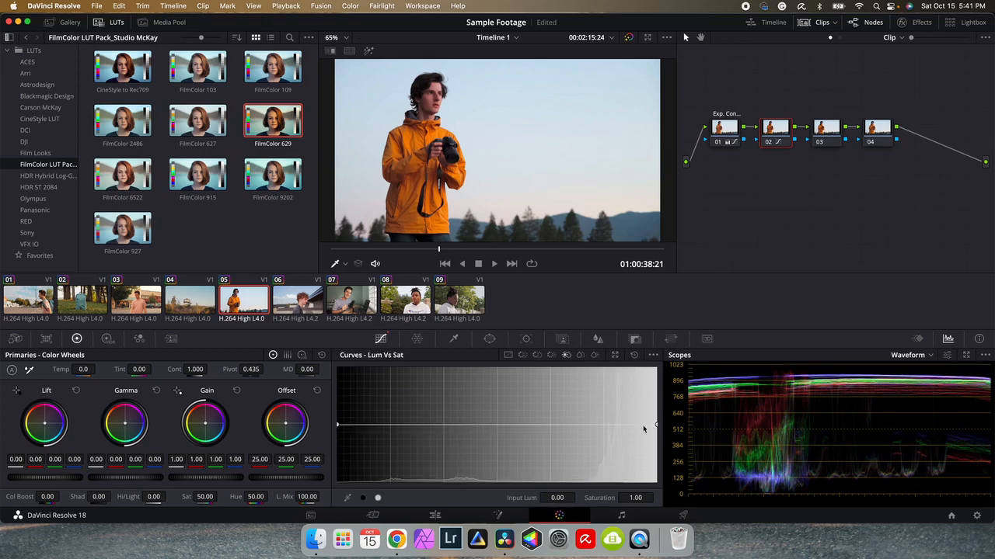
left_click_drag(631, 426, 622, 404)
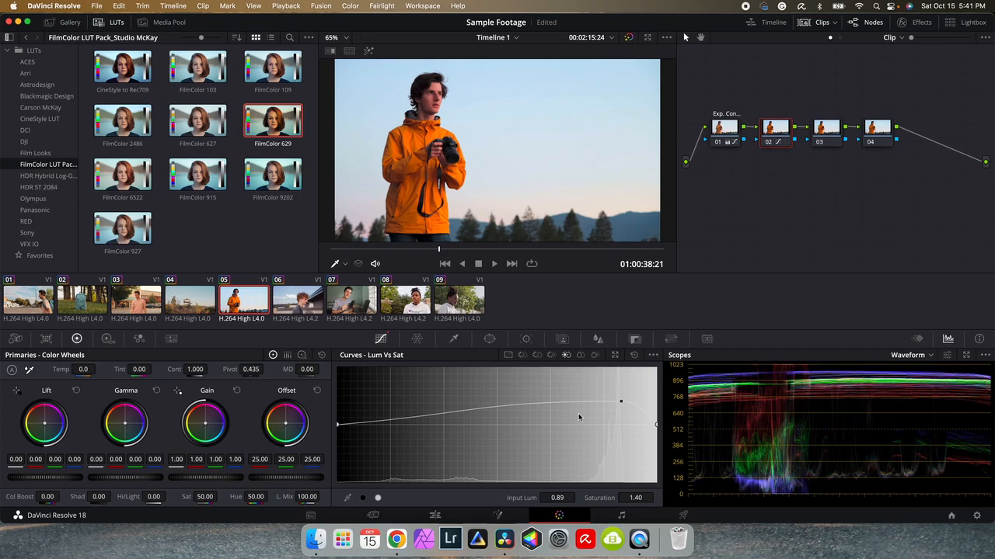
left_click_drag(522, 406, 621, 410)
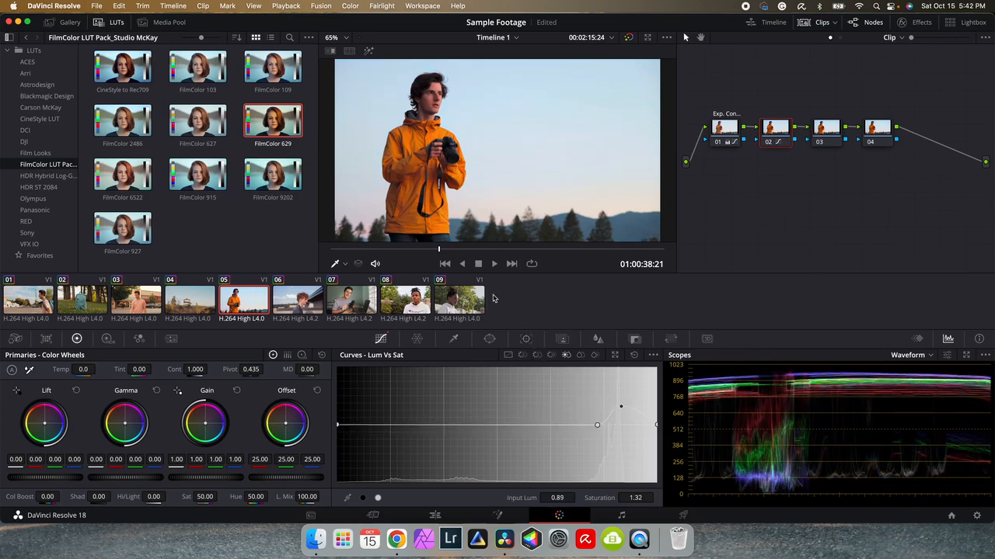
In node 02's Hue vs Sat curve, slightly reduce the orange between neutral anchor points and raise the sky blue's saturation to 1.32.
left_click(536, 355)
left_click_drag(368, 429, 419, 426)
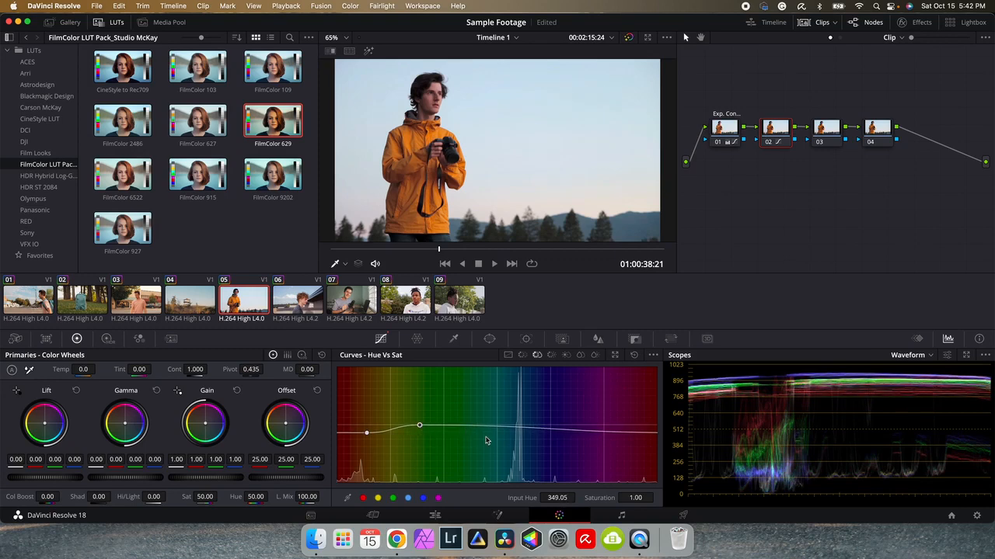
left_click_drag(598, 437, 649, 428)
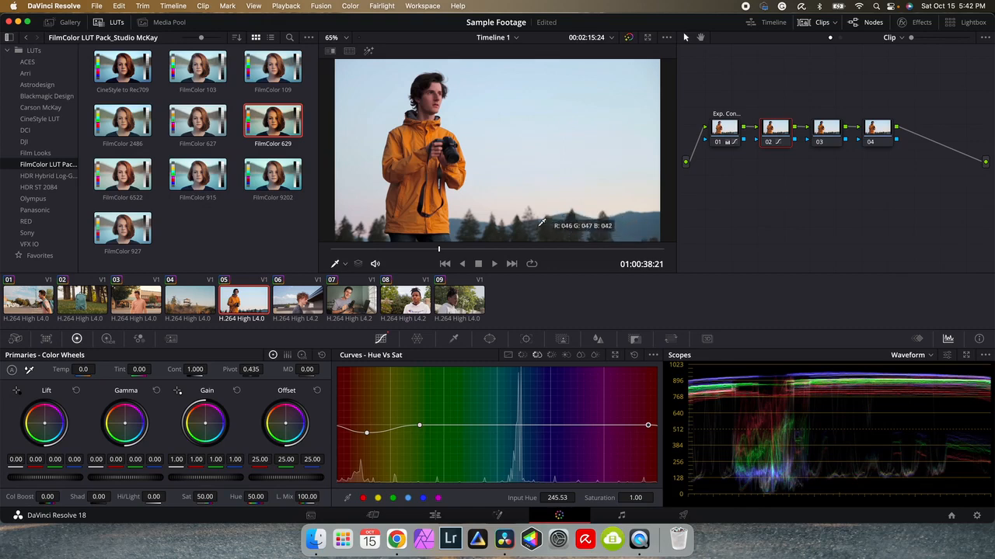
left_click_drag(520, 428, 517, 406)
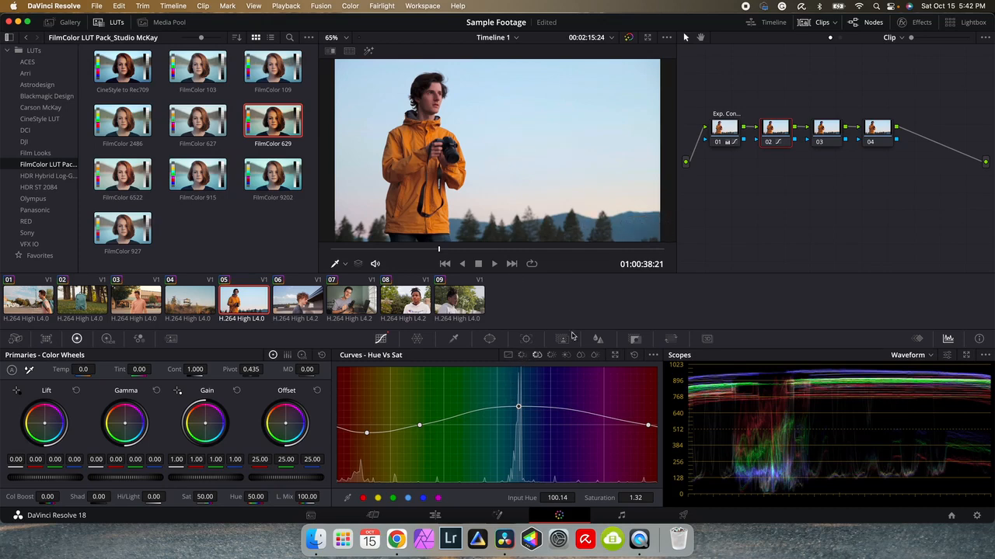
In node 02's Hue vs Hue curve, shift the sky blue toward teal and rotate the orange at input hue 292.06 by 16.80.
left_click(522, 355)
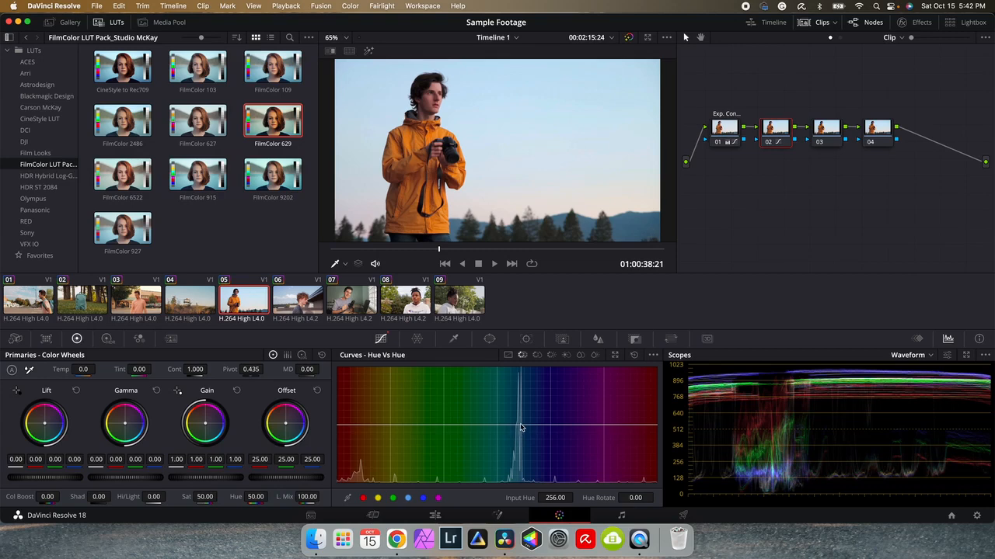
left_click_drag(521, 426, 519, 423)
left_click_drag(425, 427, 369, 422)
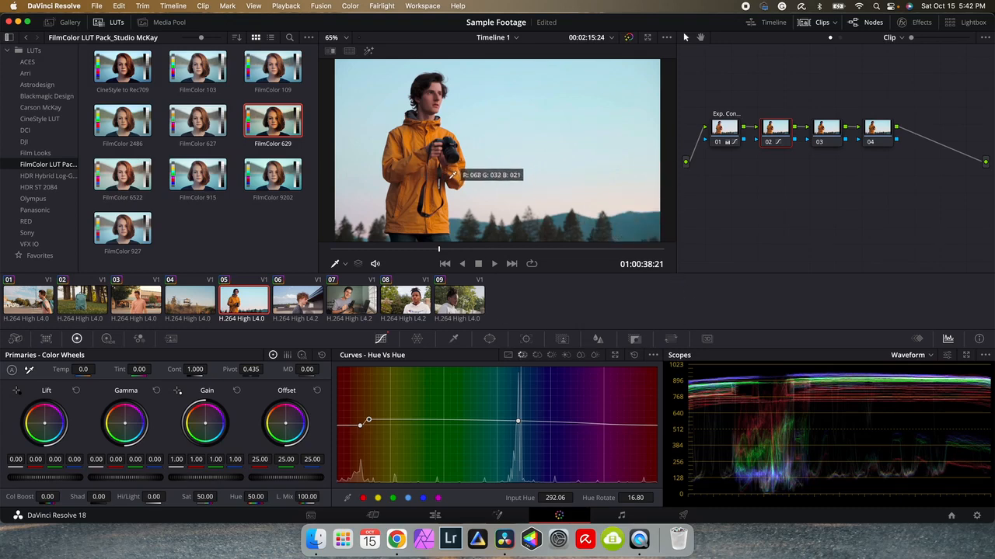
Label clip 05's node 02 as Curves.
right_click(779, 138)
left_click(791, 149)
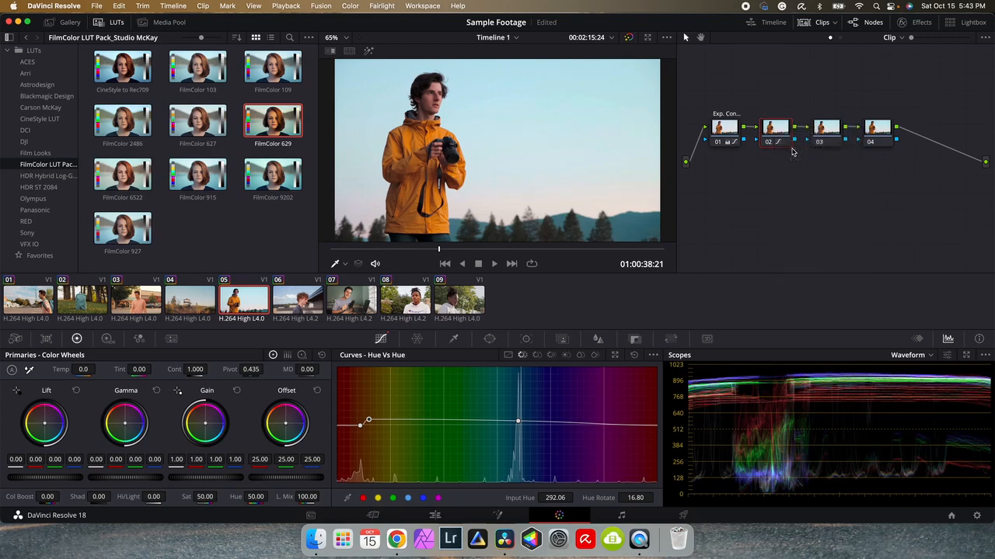
type("Curves")
On node 03, set log highlights blue to -0.11, midtone green -0.01 and blue -0.02, shadow red -0.09, temperature 130 and tint 3.50.
left_click(825, 130)
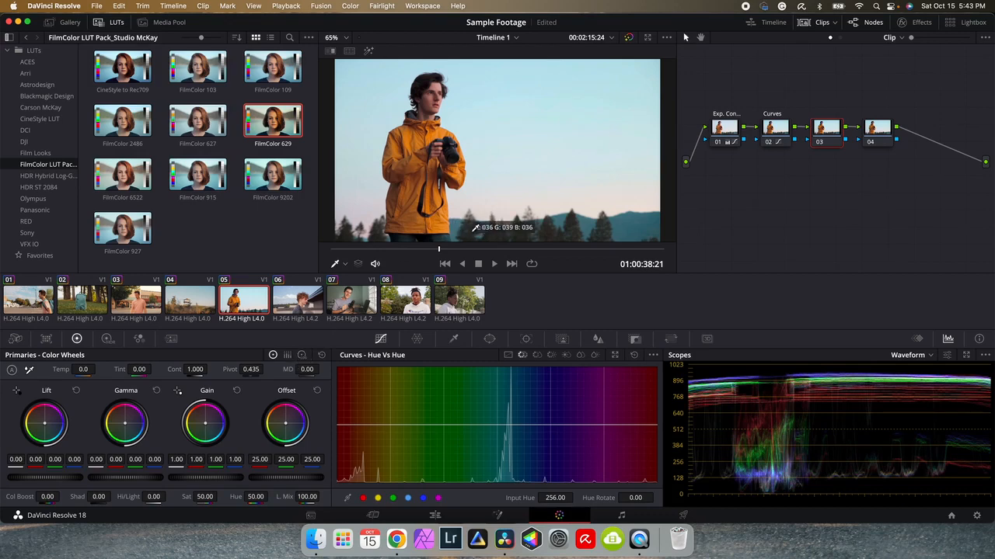
left_click(302, 356)
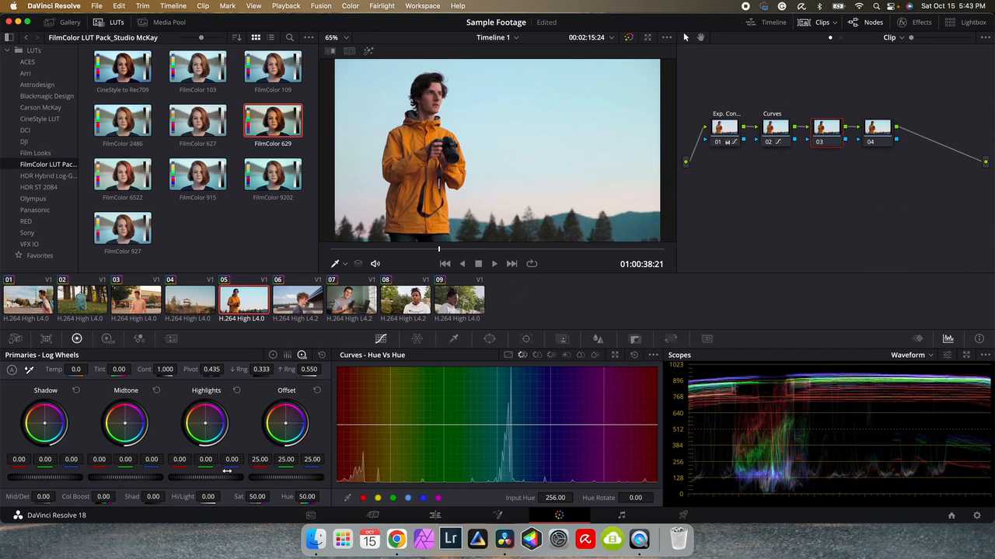
left_click_drag(233, 459, 217, 459)
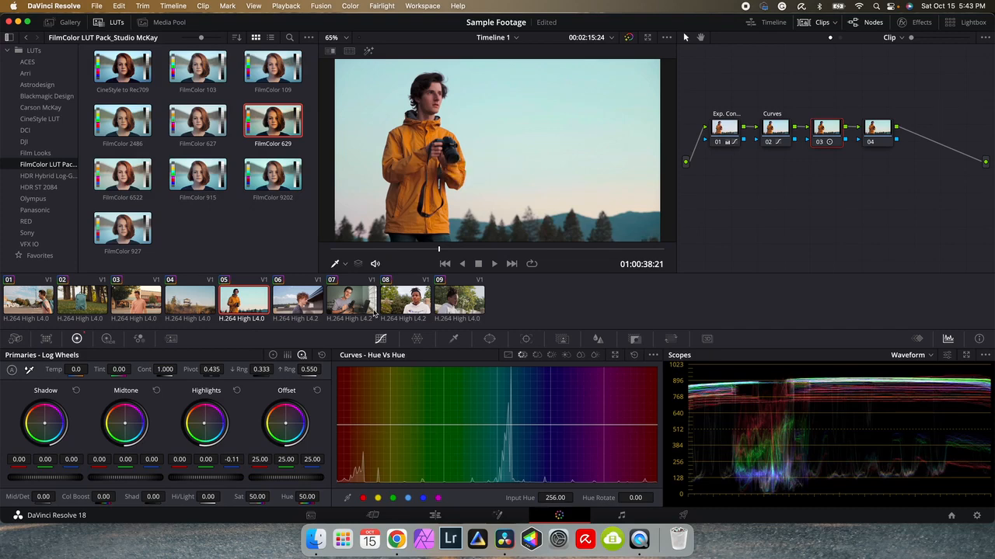
left_click_drag(151, 459, 150, 459)
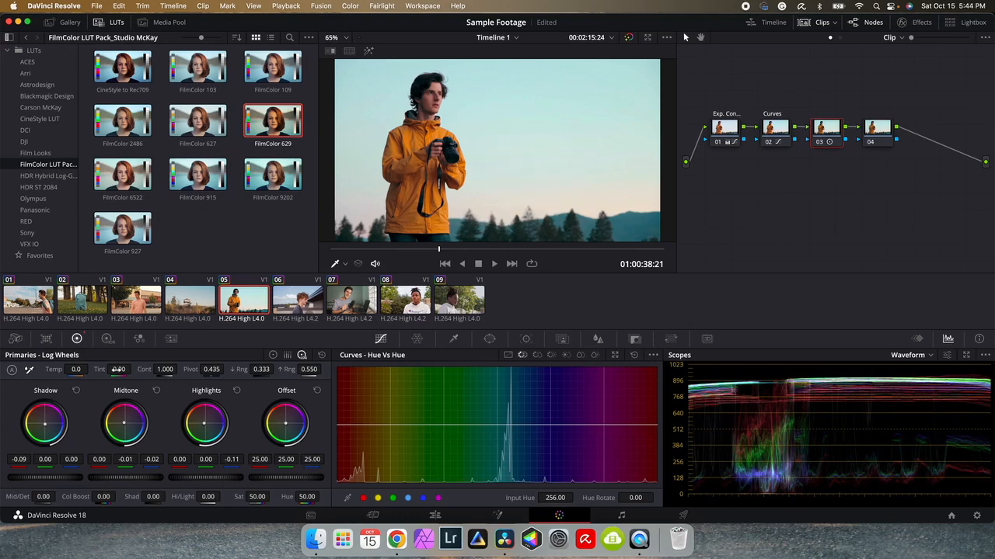
left_click_drag(133, 369, 87, 370)
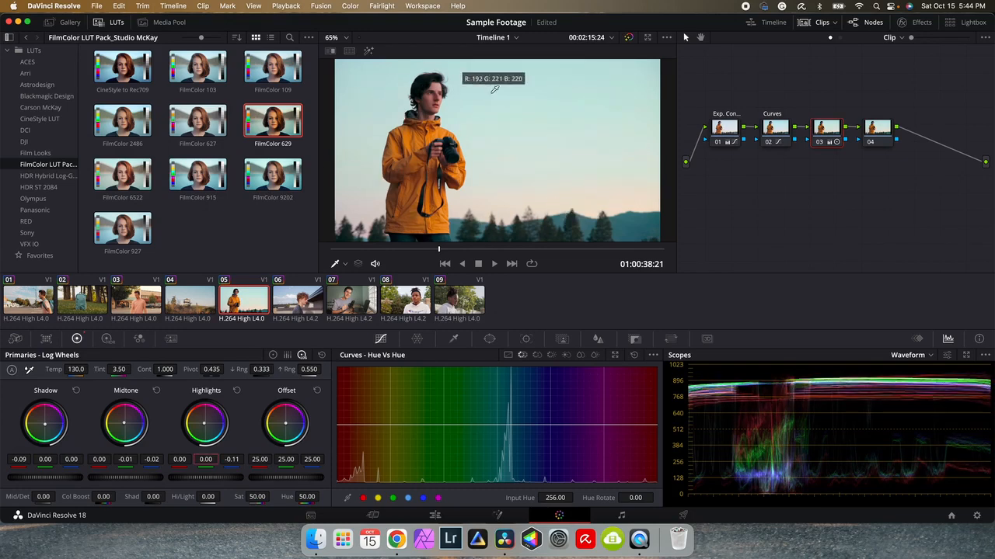
Label clip 05's node 03 as LOG Wheels and select node 04.
right_click(814, 136)
left_click(849, 157)
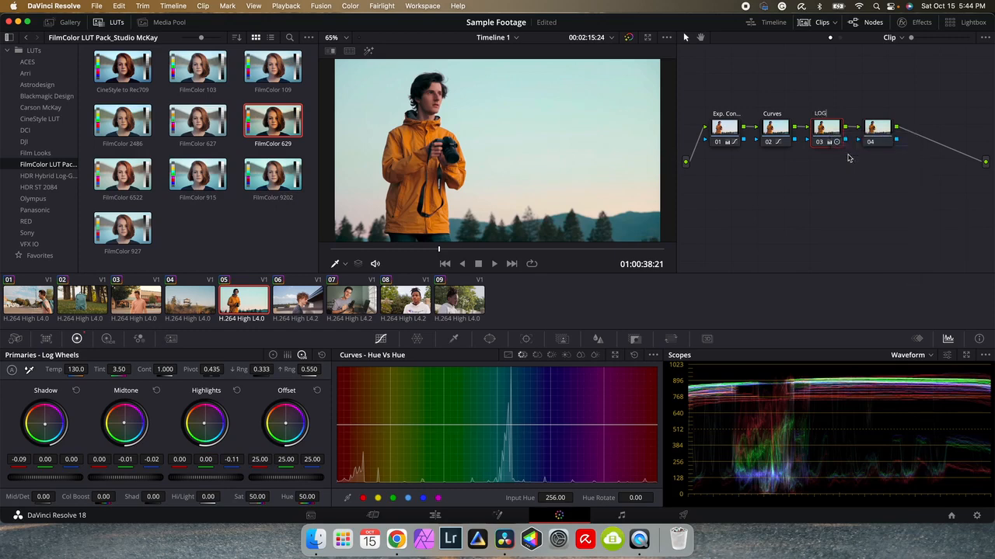
key("Return")
left_click(873, 131)
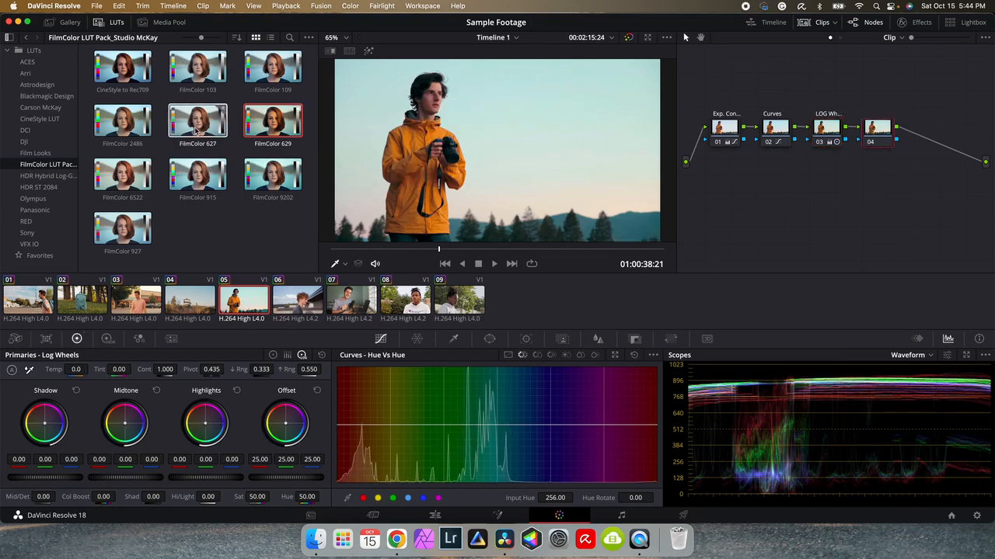
Apply the FilmColor 6522 LUT to clip 05's node 04 and reduce its key output gain to 0.261.
double_click(122, 174)
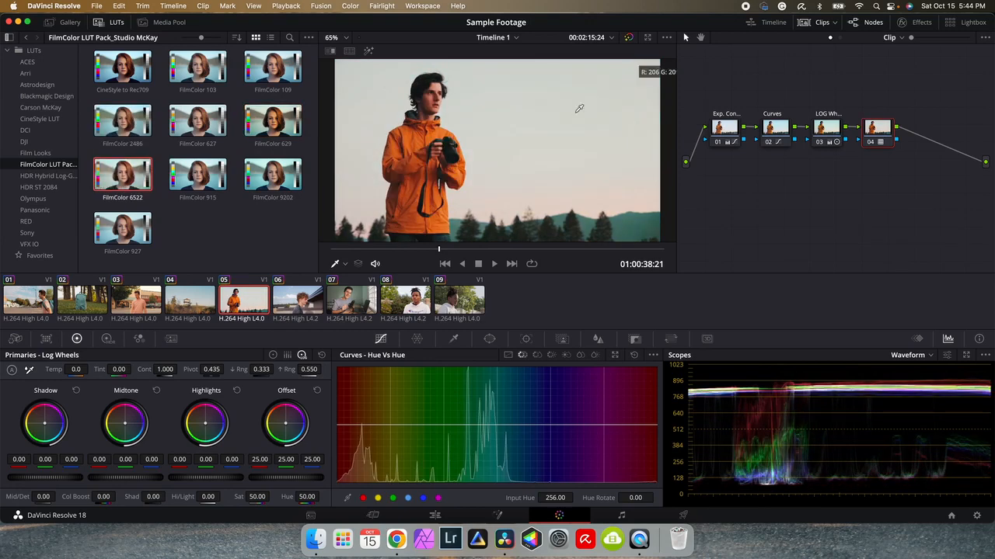
left_click(634, 339)
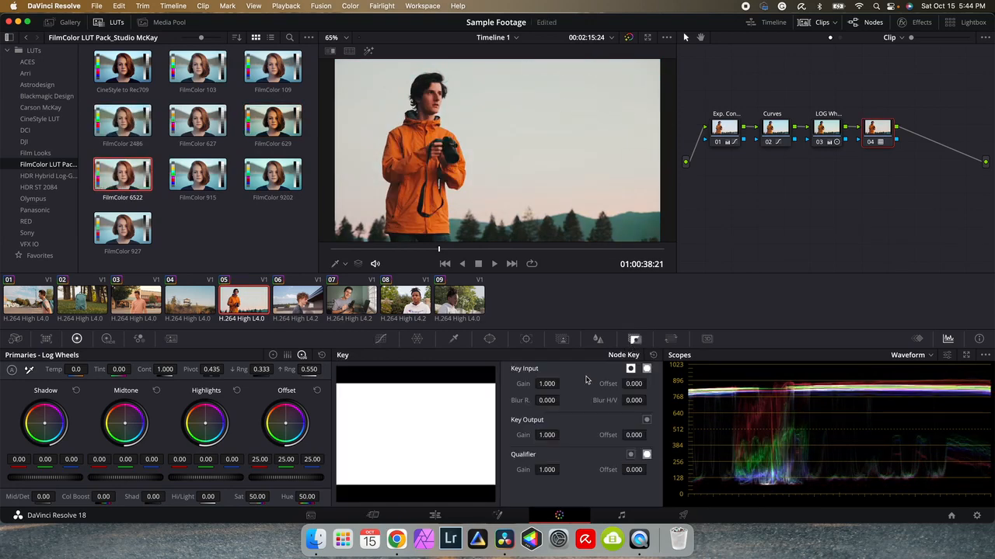
left_click_drag(546, 435, 466, 435)
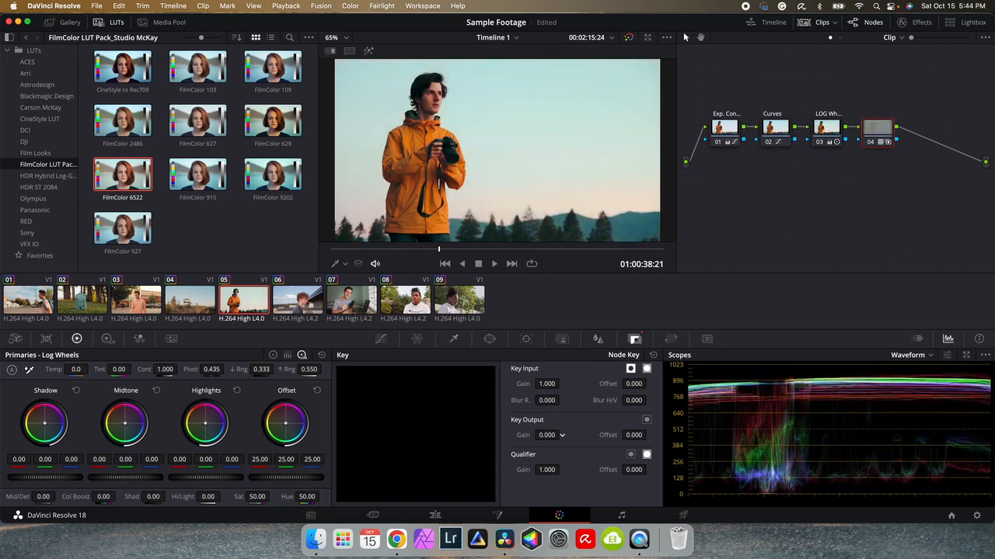
mouse_move(561, 435)
left_mouse_down()
mouse_move(575, 434)
mouse_move(561, 434)
left_mouse_up()
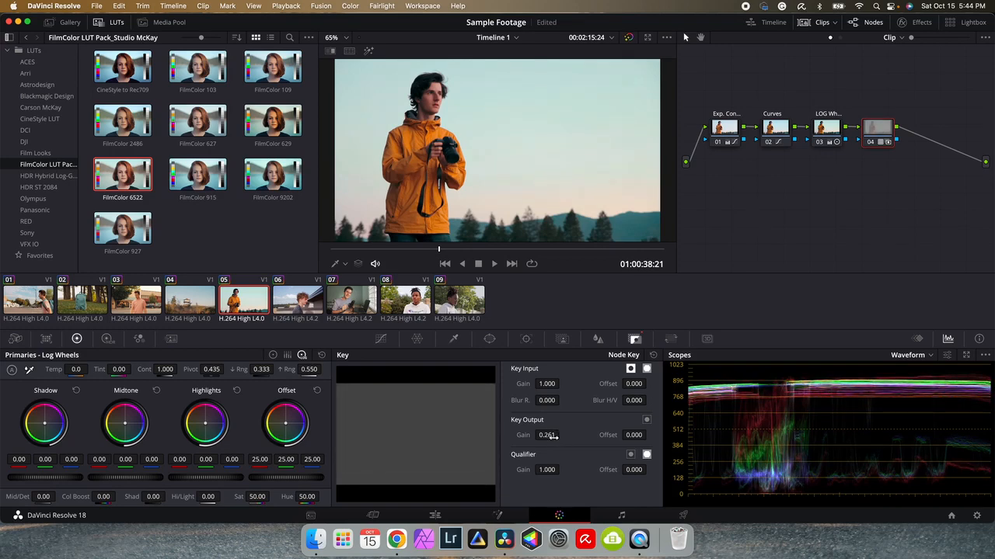
Compare clip 05's grade with the whole grade bypassed and with nodes 02 to 04 disabled, leaving everything enabled.
left_click(628, 38)
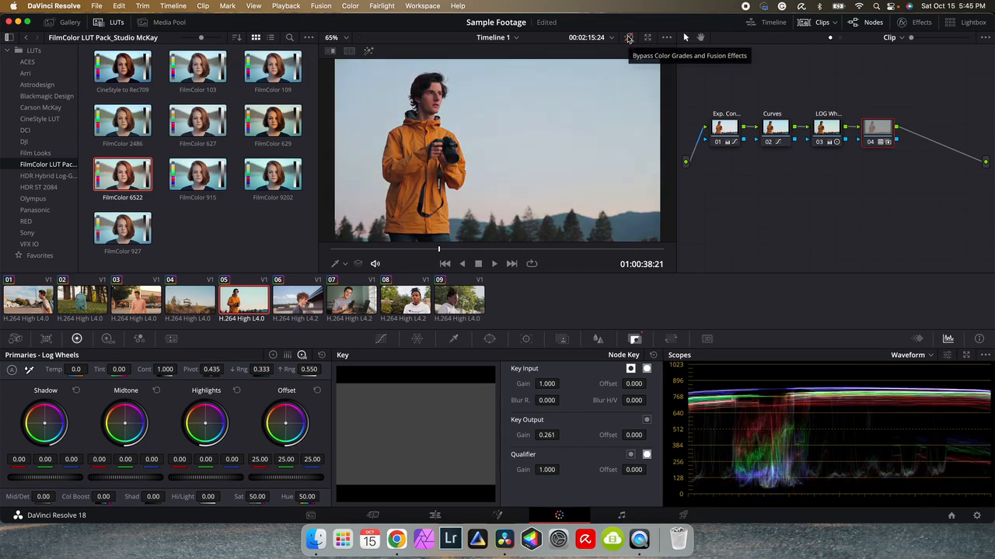
left_click(629, 38)
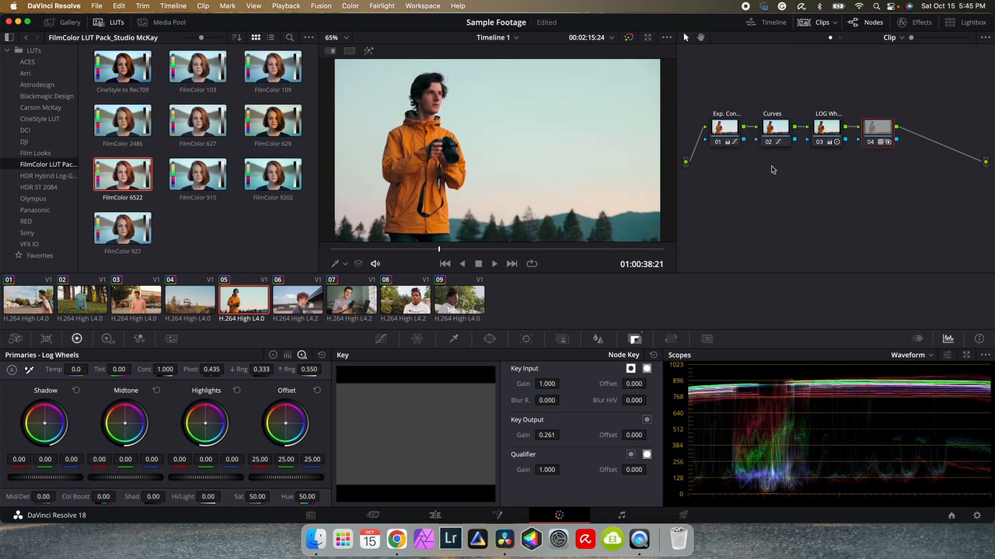
left_click_drag(771, 170, 890, 129)
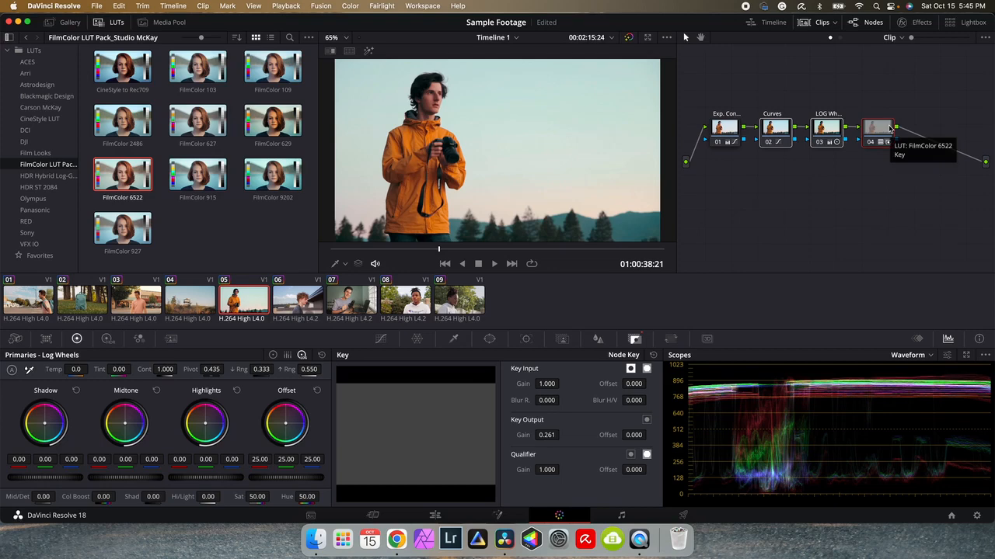
key("super+d")
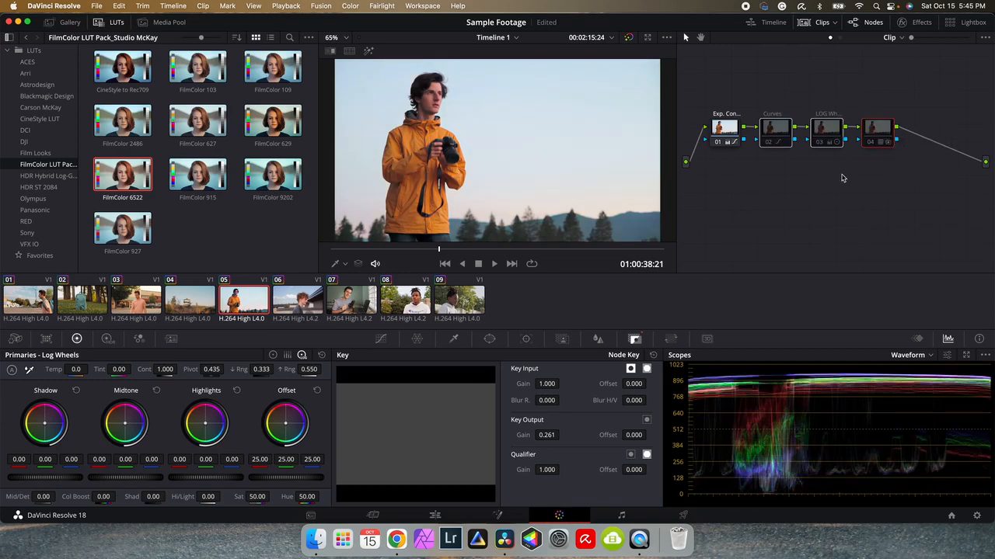
key("super+d")
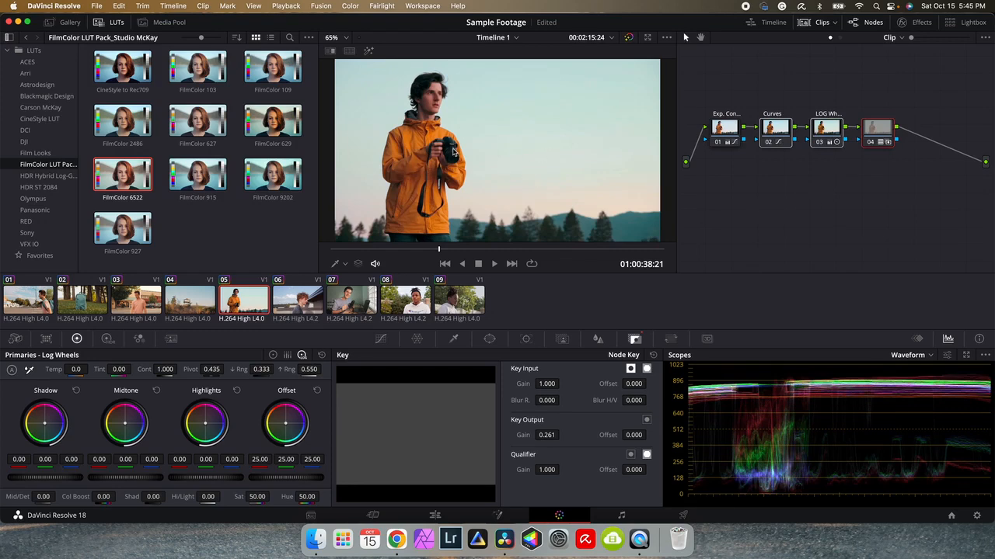
On clip 06 at timecode 01:00:59:01, add a serial node after WB and label it Curves.
key("Down")
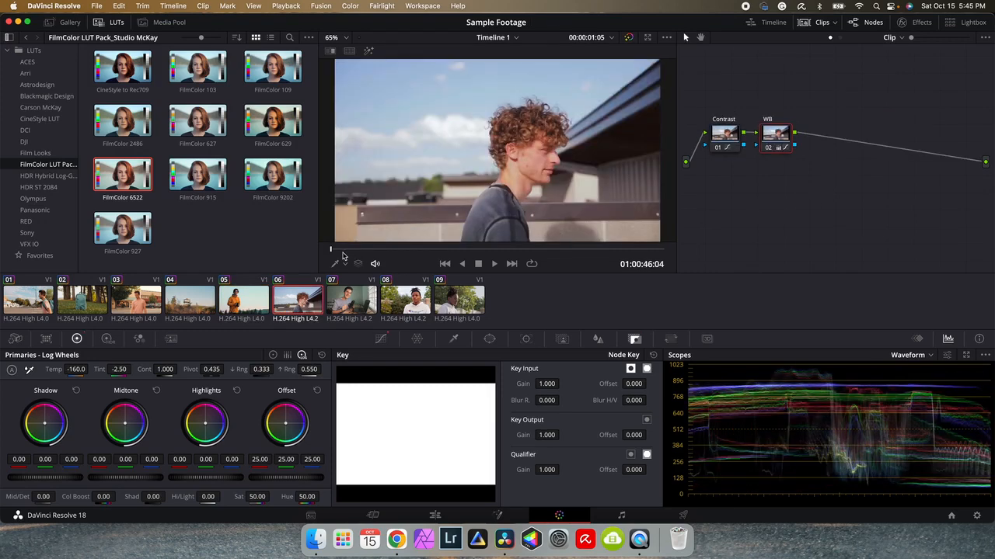
left_click_drag(343, 257, 355, 253)
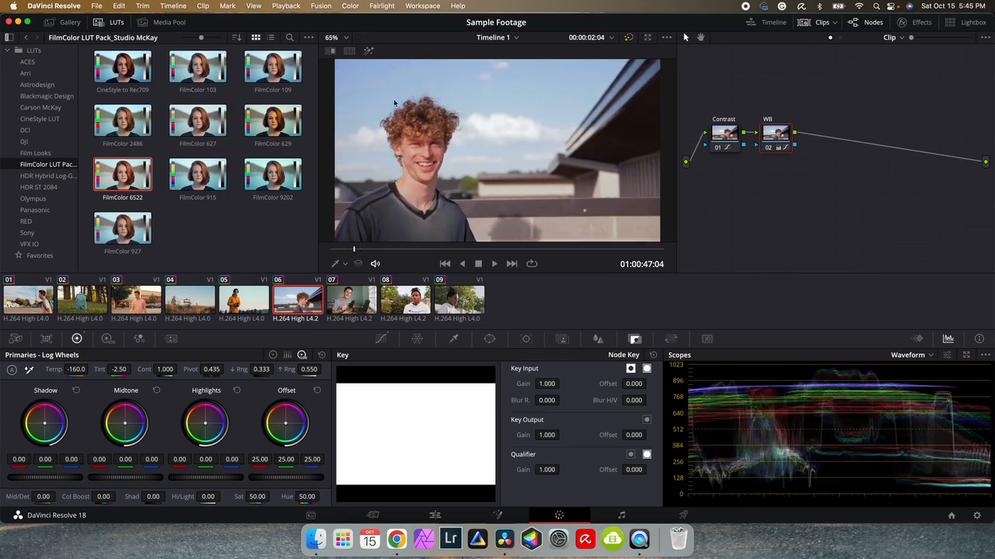
left_click_drag(354, 251, 636, 257)
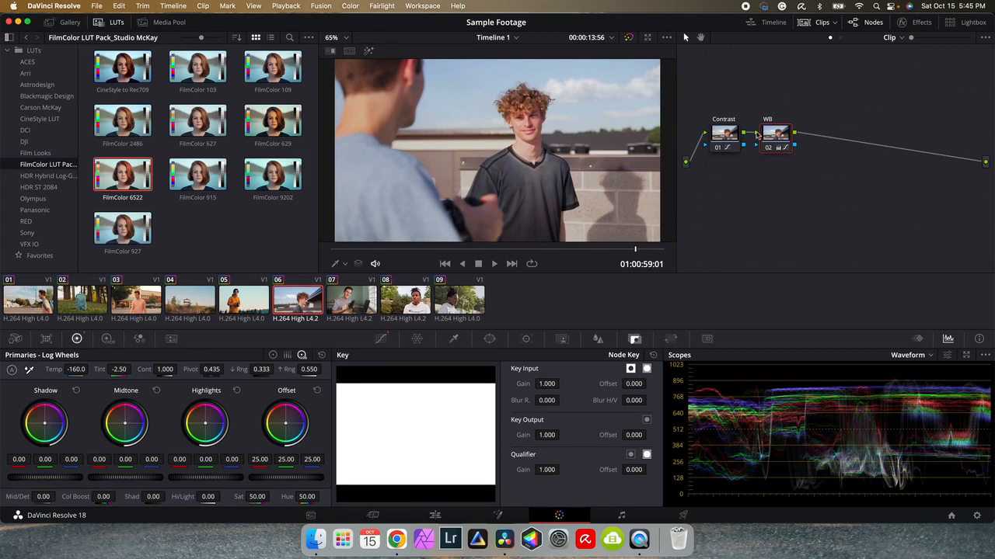
key("alt+s")
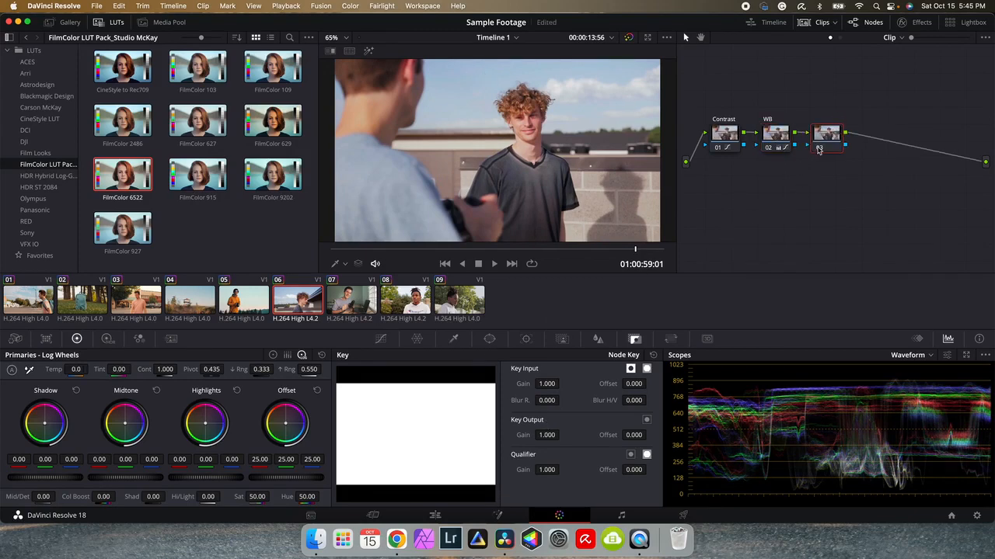
right_click(824, 135)
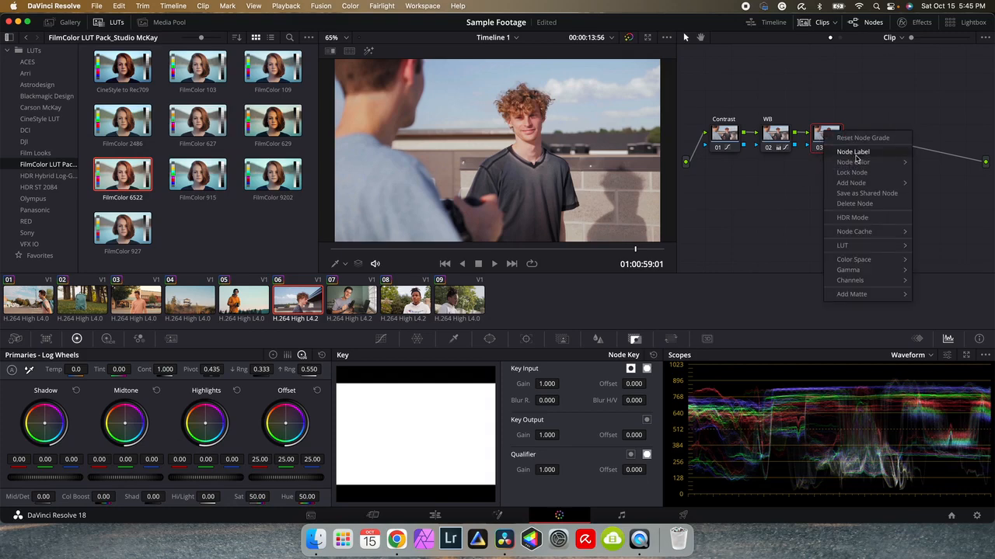
left_click(854, 153)
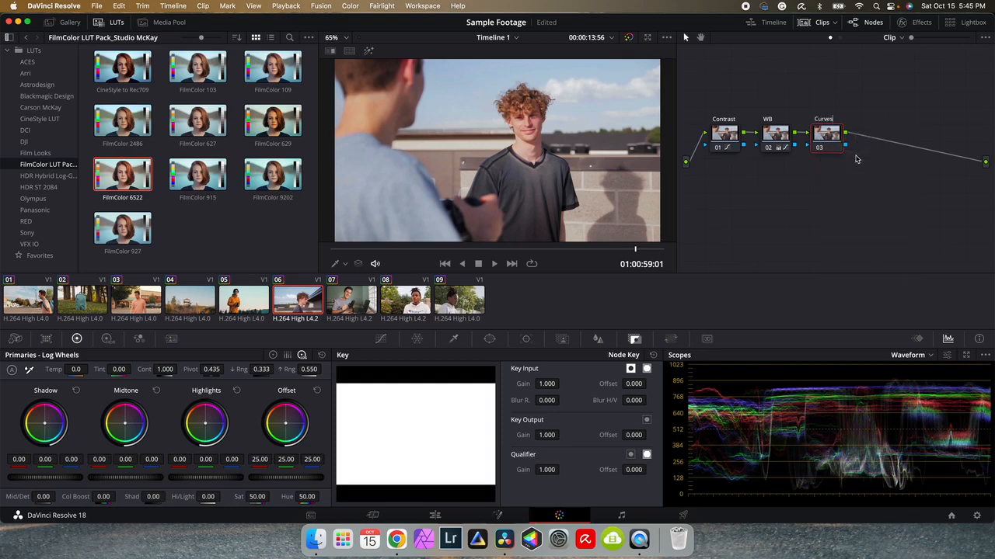
In the Curves node's Hue vs Hue curve, rotate the sky blue at input hue 104.21 by 8.80 and raise a point in the neighbouring deeper blue.
left_click(380, 340)
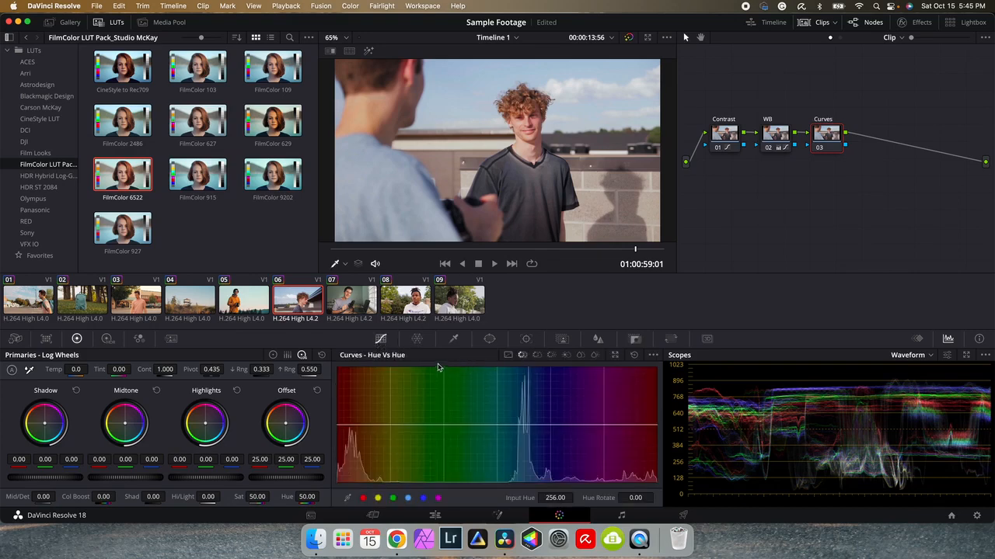
left_click(463, 81)
left_click_drag(523, 426, 522, 425)
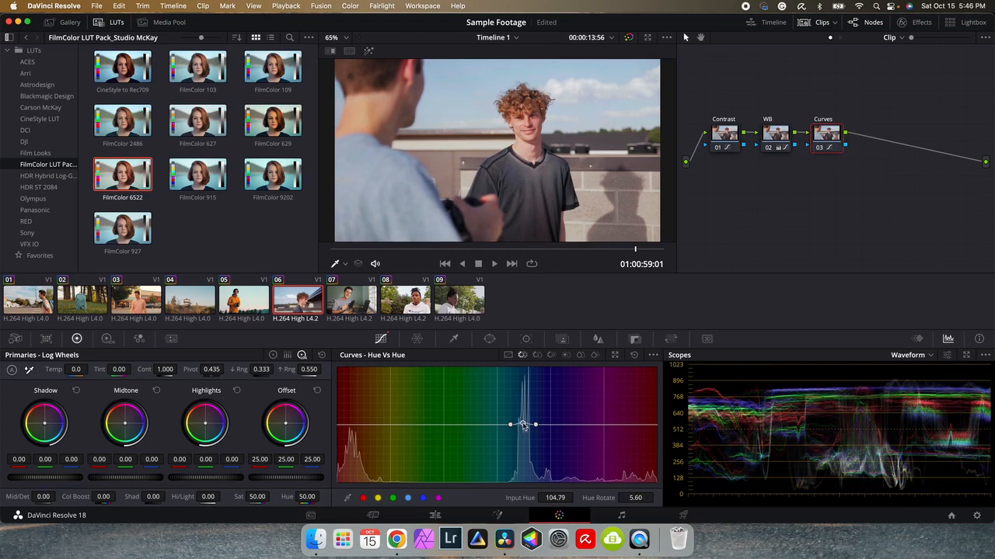
left_click_drag(523, 425, 592, 427)
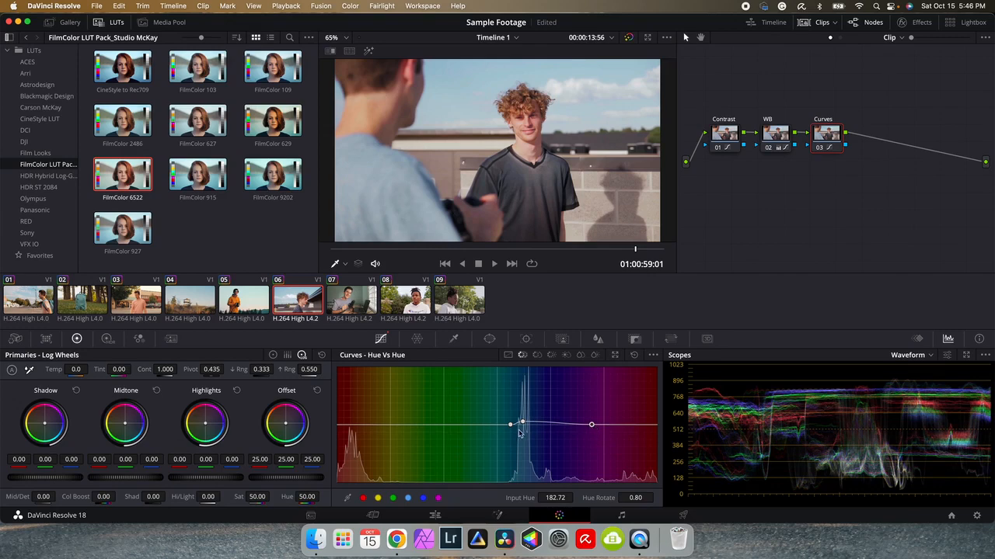
mouse_move(510, 428)
left_mouse_down()
mouse_move(495, 425)
mouse_move(523, 414)
left_mouse_up()
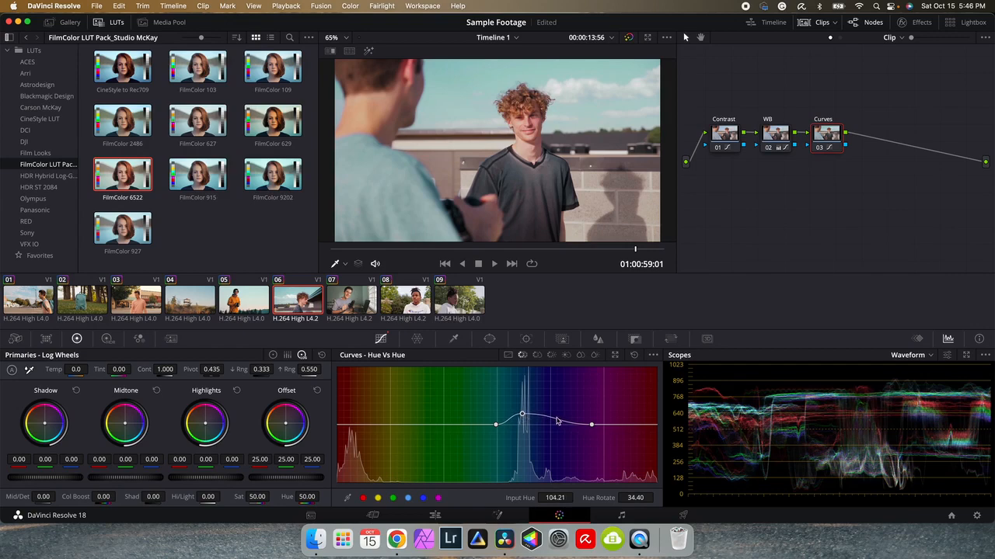
left_click(550, 418)
left_click_drag(523, 414, 523, 422)
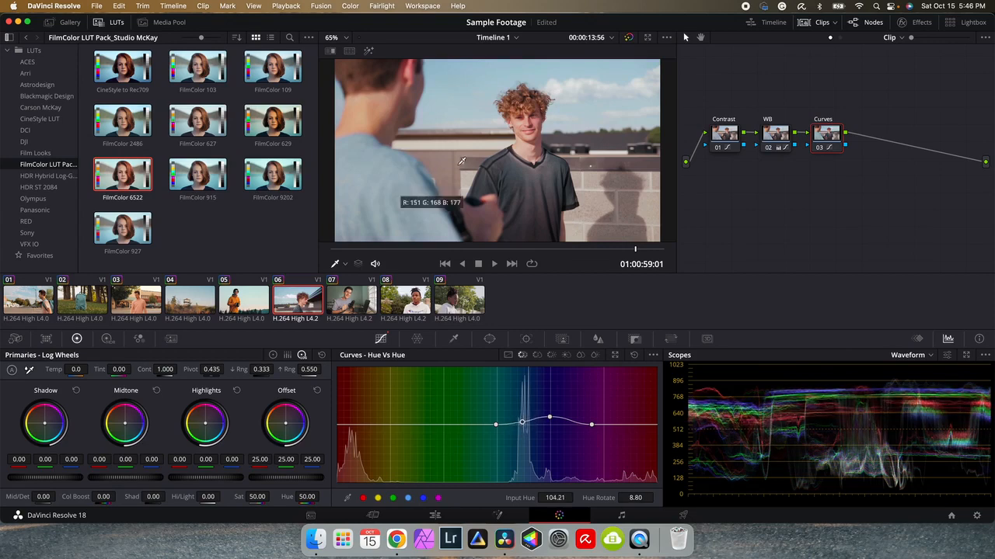
left_click(819, 149)
left_click(820, 148)
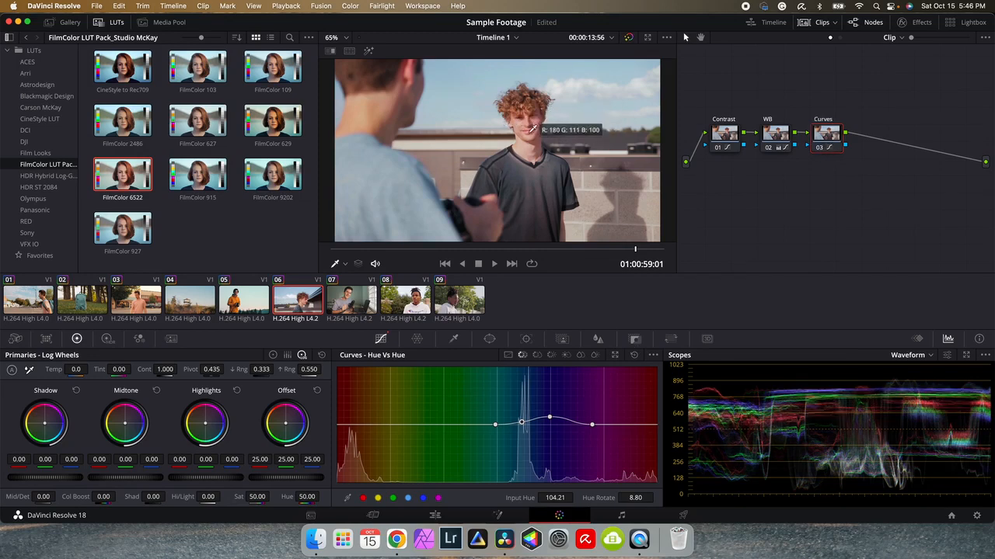
On the same Hue vs Hue curve, slightly lower the reds near input hue 245.53 and rotate input hue 275.19 by -2.40.
left_click(648, 428)
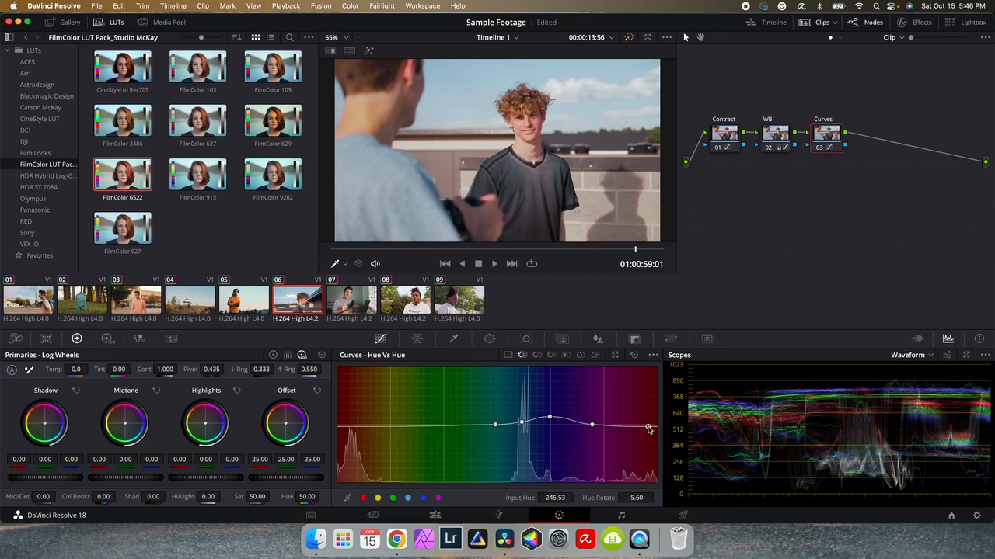
left_click_drag(650, 428, 650, 428)
left_click(353, 427)
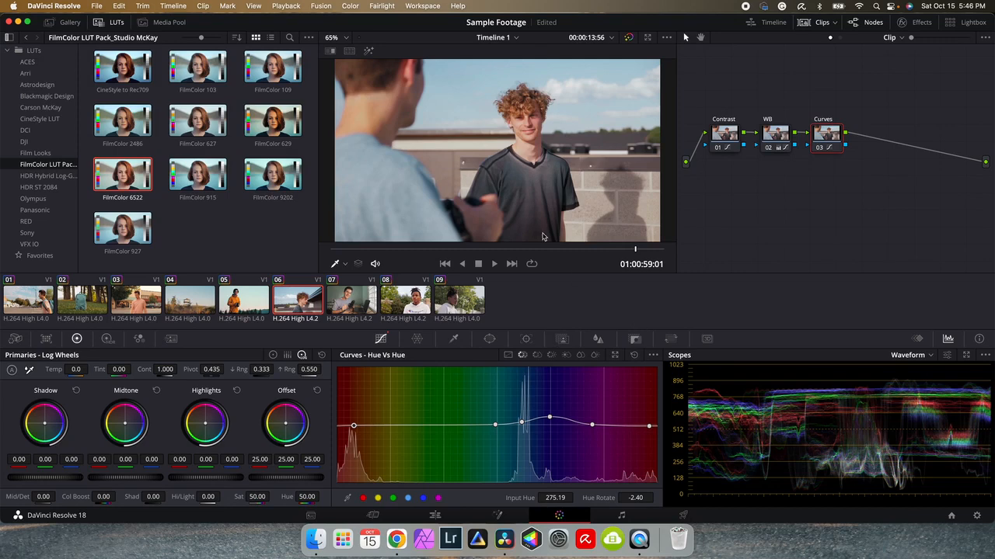
In the Lum vs Sat curve, raise saturation to 1.12 at input lum 0.15 and anchor the midtones near lum 0.50.
left_click(536, 355)
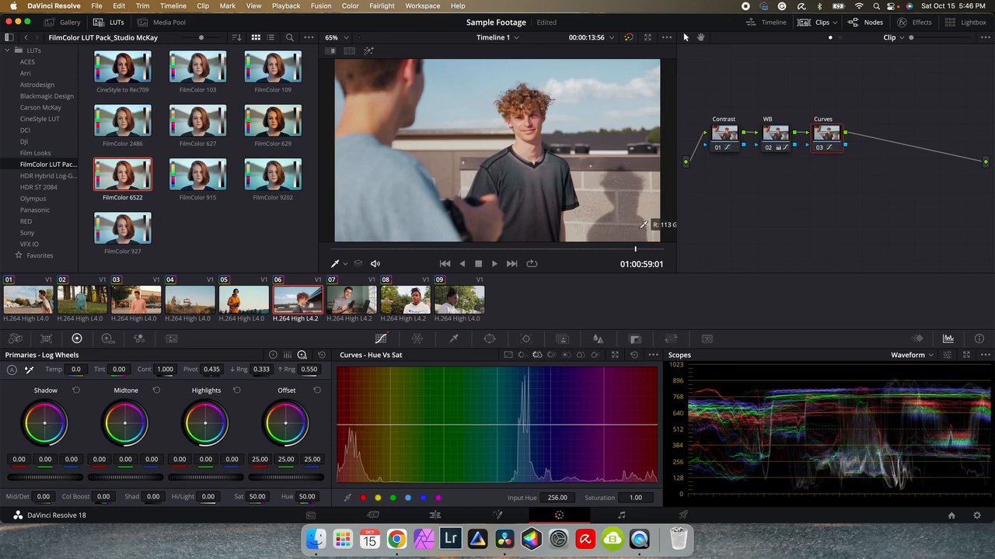
left_click(566, 356)
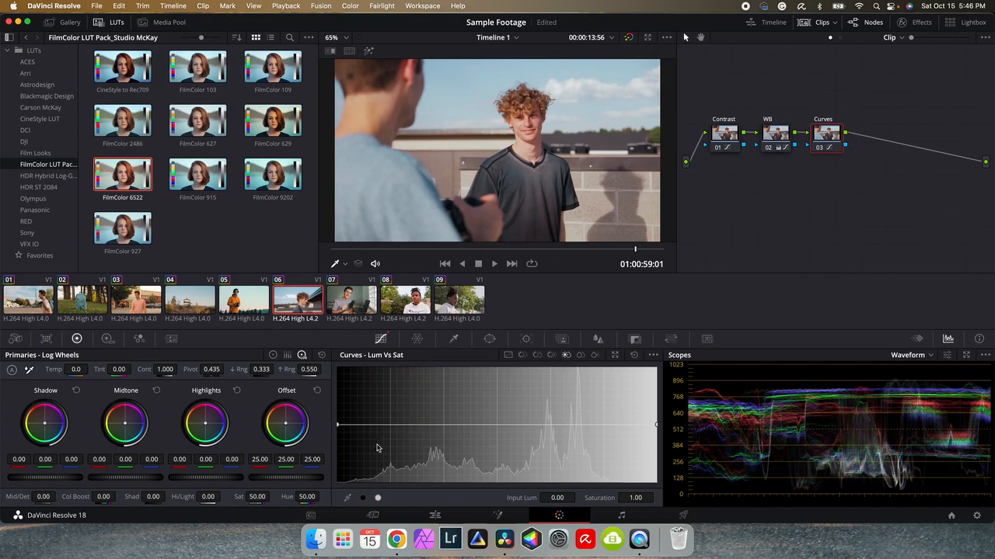
left_click_drag(386, 426, 386, 418)
left_click_drag(504, 420, 497, 428)
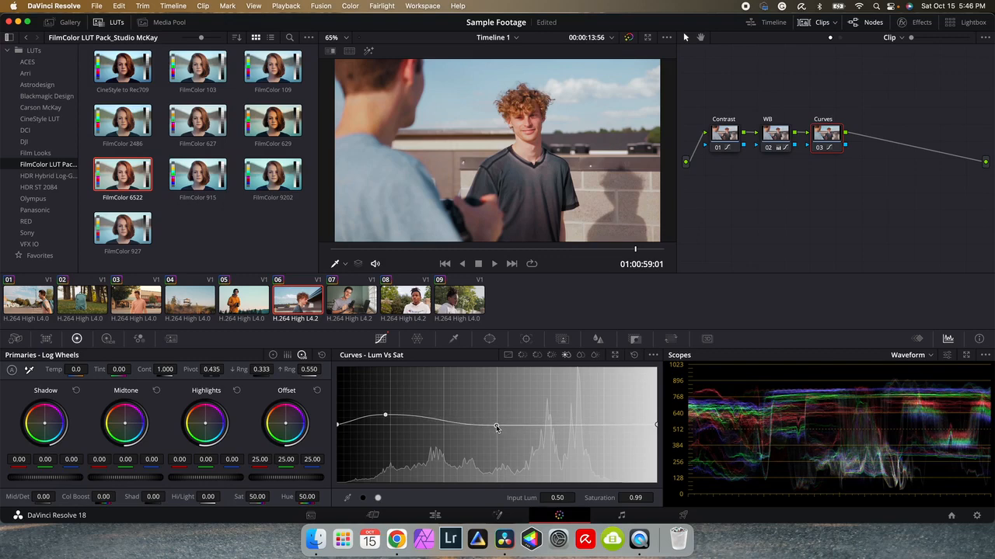
left_click_drag(386, 417, 385, 418)
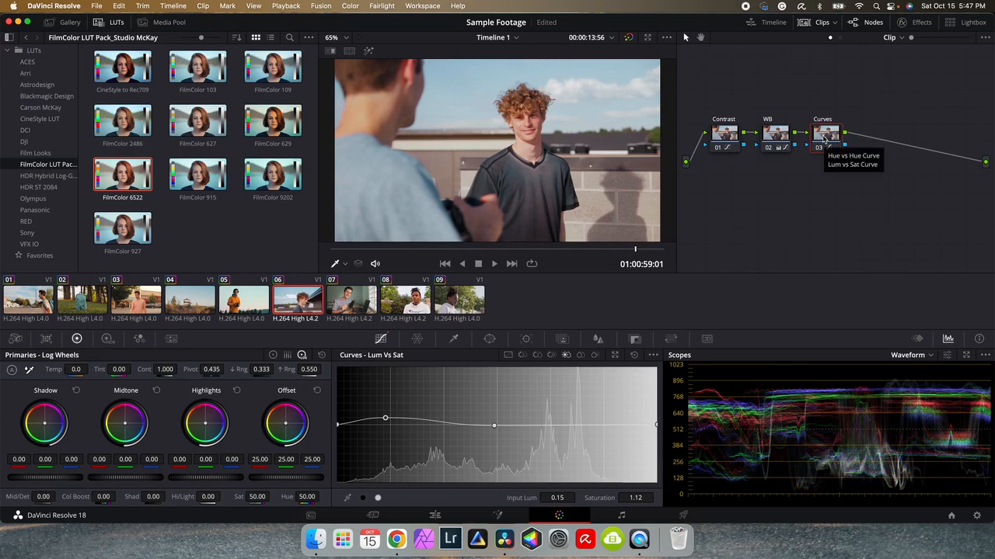
Add serial node 04 labelled LOG with log shadow red -0.13, midtone red -0.02 and highlights blue -0.10.
key("alt+s")
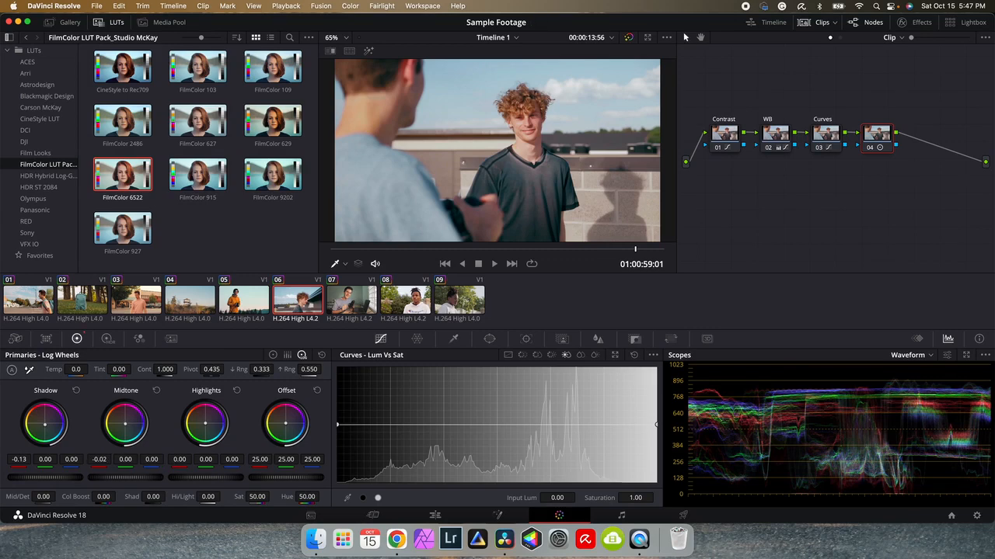
left_click_drag(100, 460, 96, 460)
left_click_drag(232, 459, 226, 459)
right_click(887, 135)
left_click(892, 159)
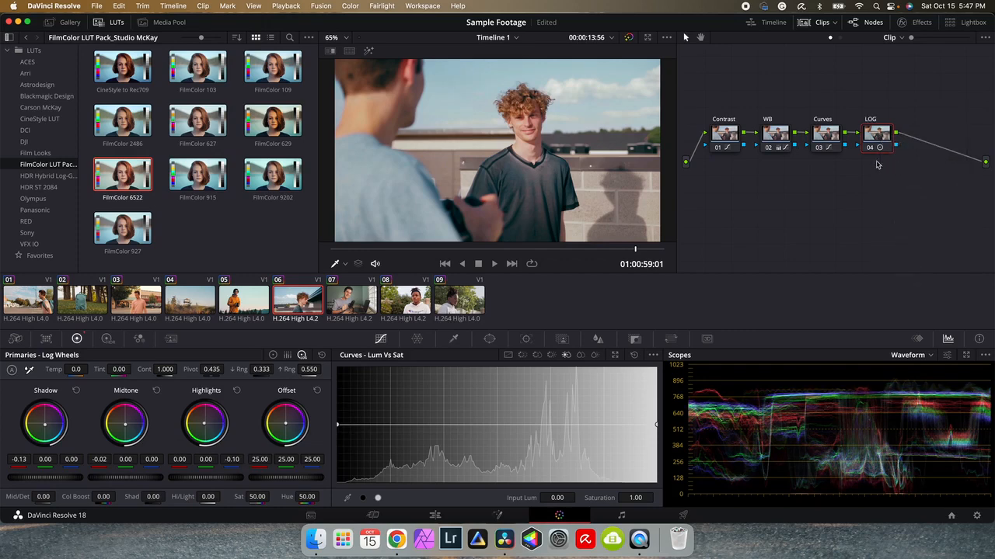
Compare clip 06 with the Curves and LOG nodes disabled and enabled, leaving both enabled.
left_click_drag(820, 177, 894, 133)
key("super+d")
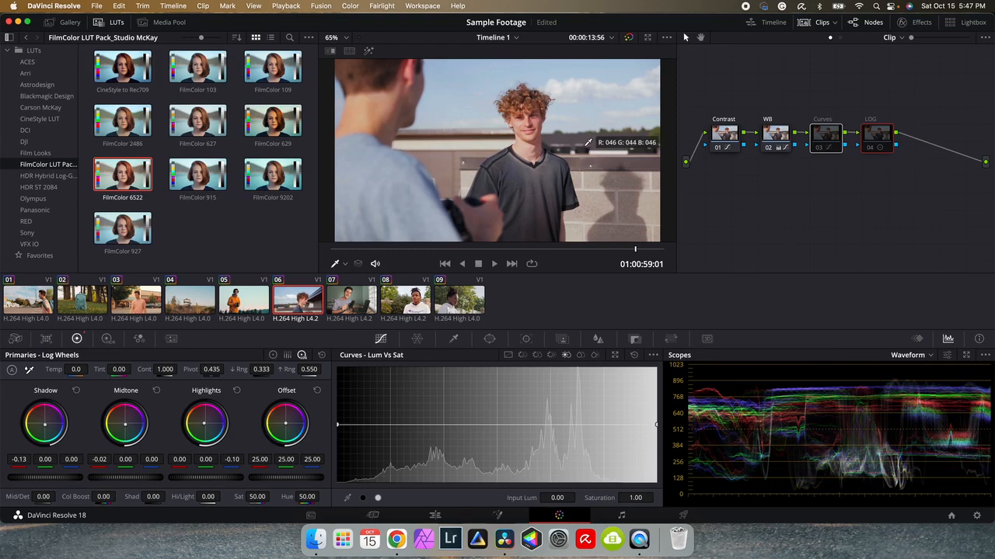
key("super+d")
key("super+d")
key("super+d")
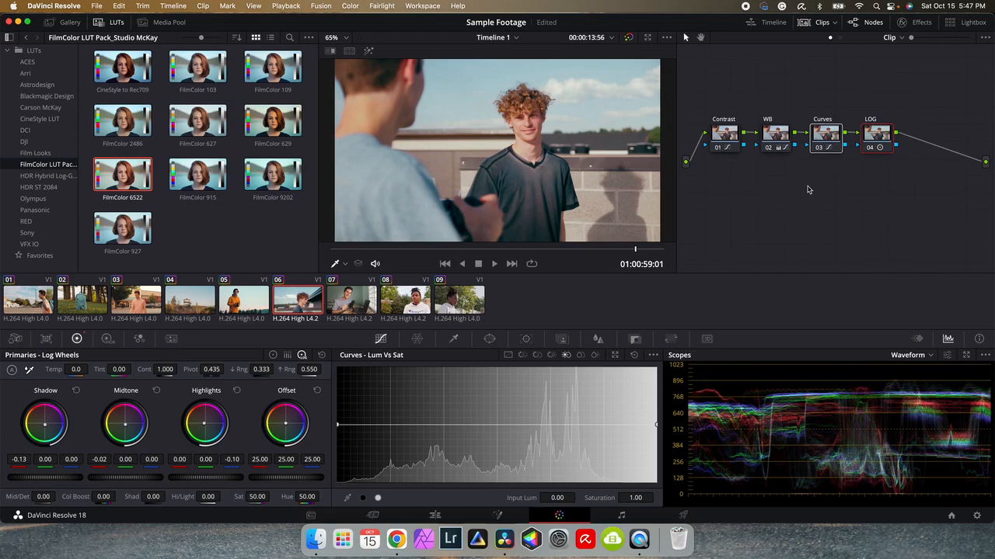
Add serial node 05 after LOG, apply the FilmColor 629 LUT to it and reduce its key output gain to 0.167.
left_click(892, 166)
key("alt+s")
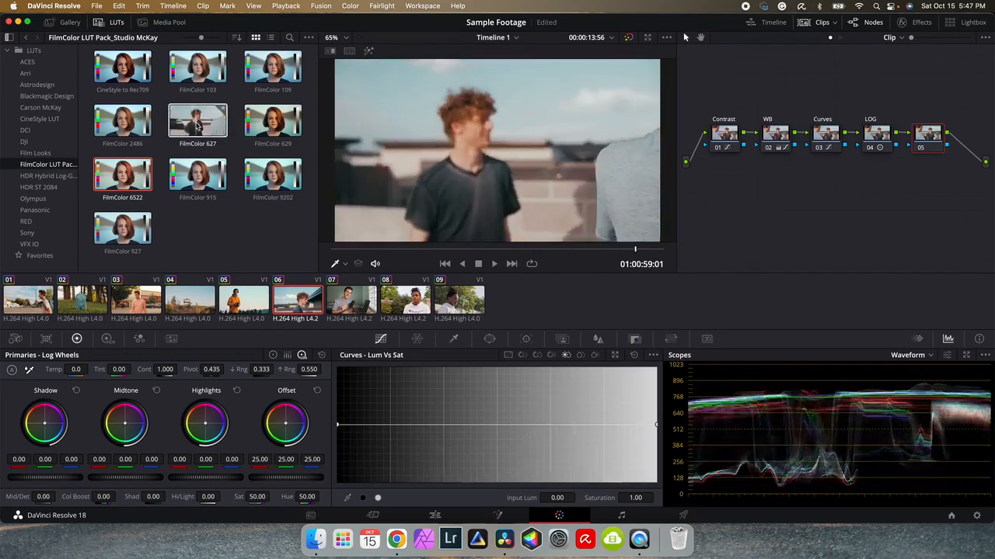
double_click(295, 132)
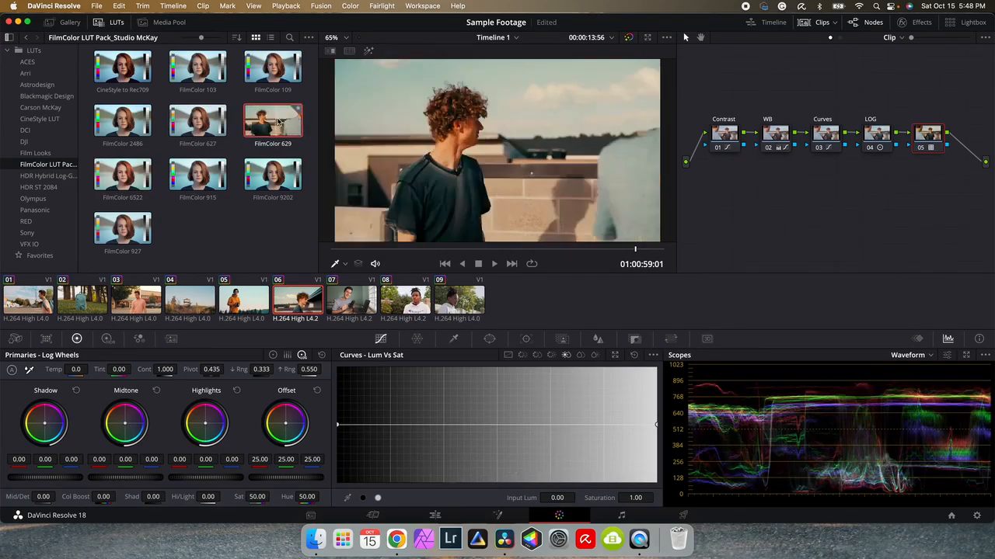
left_click(634, 339)
left_click_drag(547, 436, 483, 435)
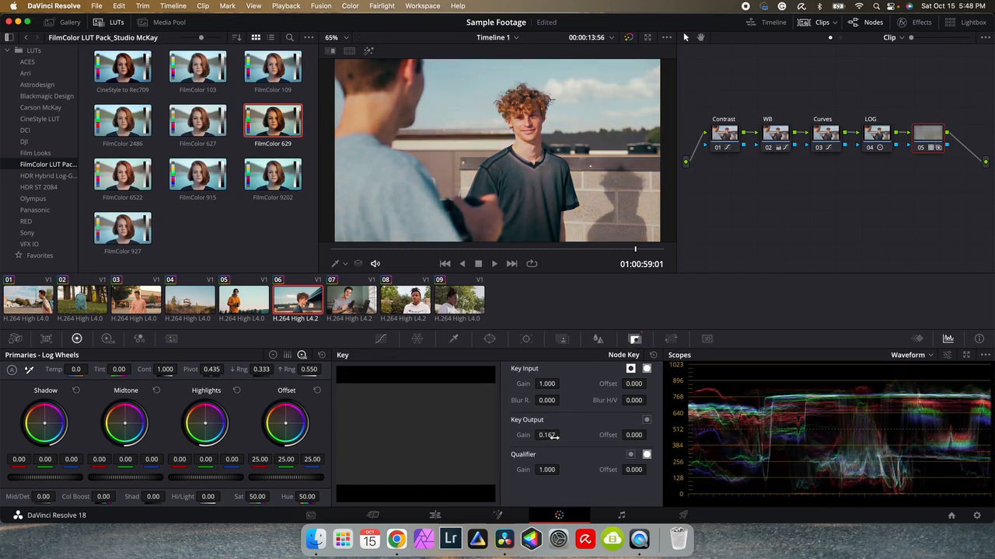
Label node 05 on clip 06 as LUT.
right_click(916, 143)
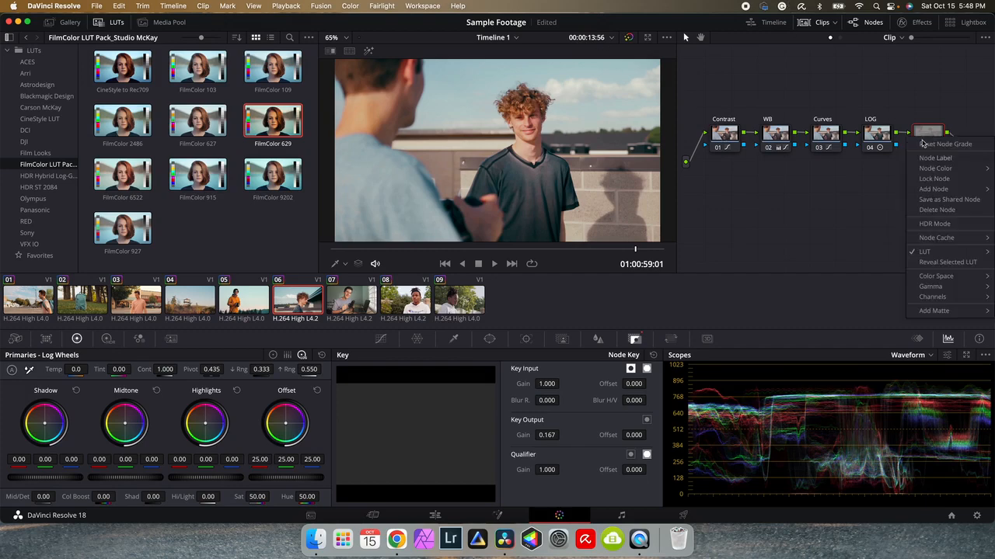
left_click(930, 159)
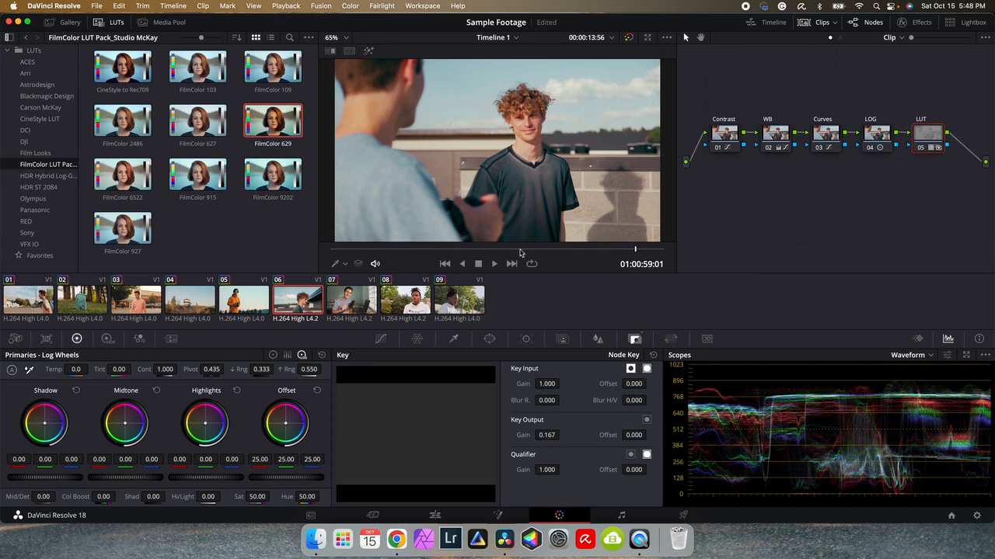
On clip 07, add serial node 03 after WB, sample the man's skin tone with the HSL Qualifier and highlight the selection.
left_click(351, 303)
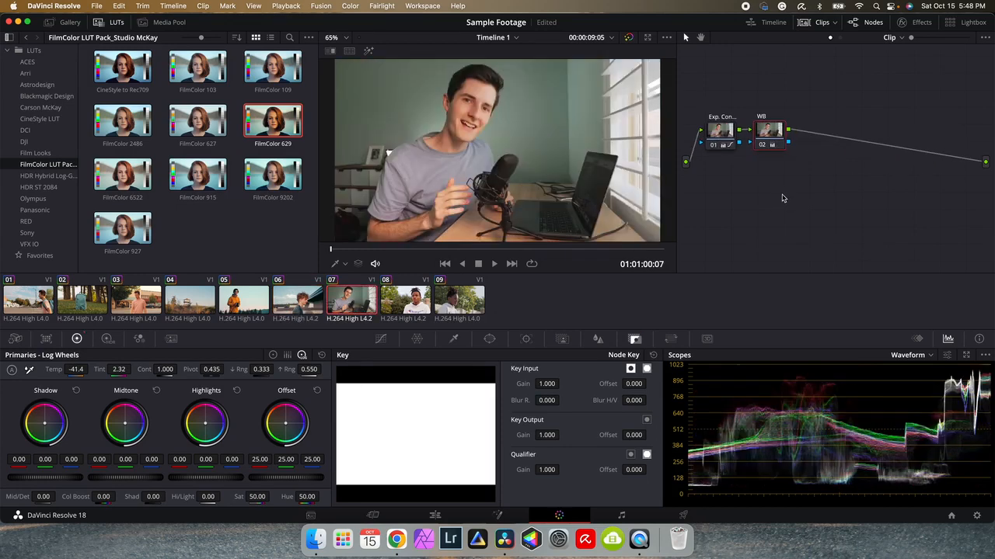
left_click(381, 339)
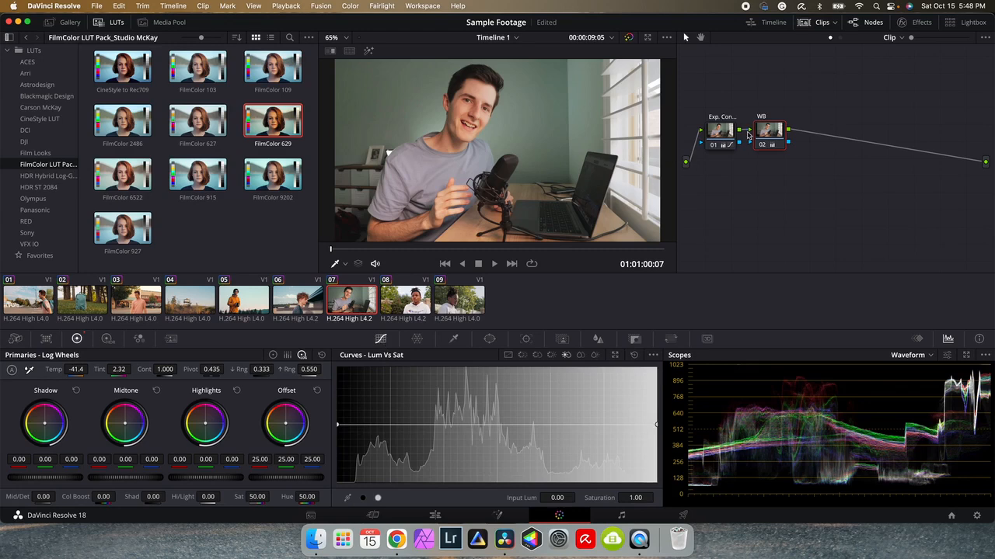
key("alt+s")
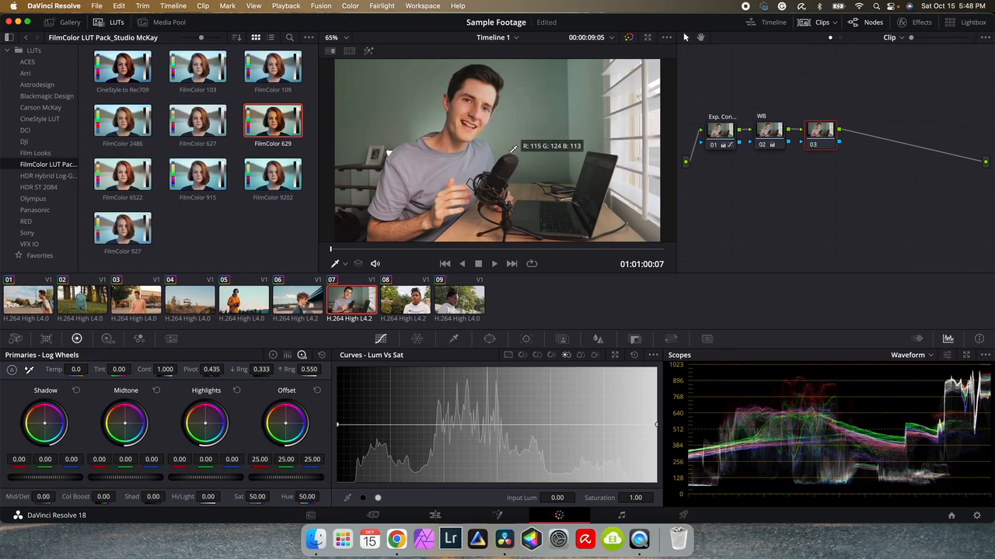
left_click(455, 339)
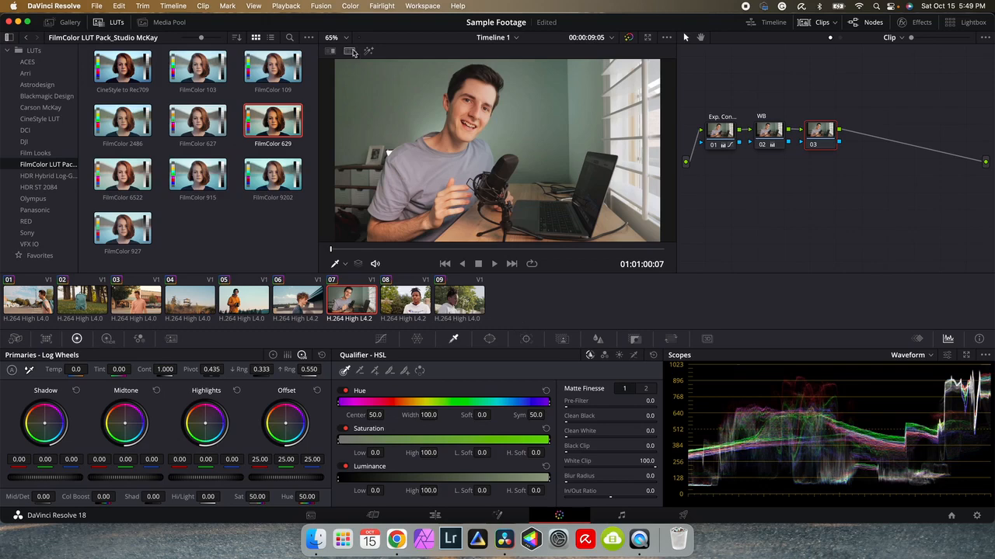
left_click(466, 104)
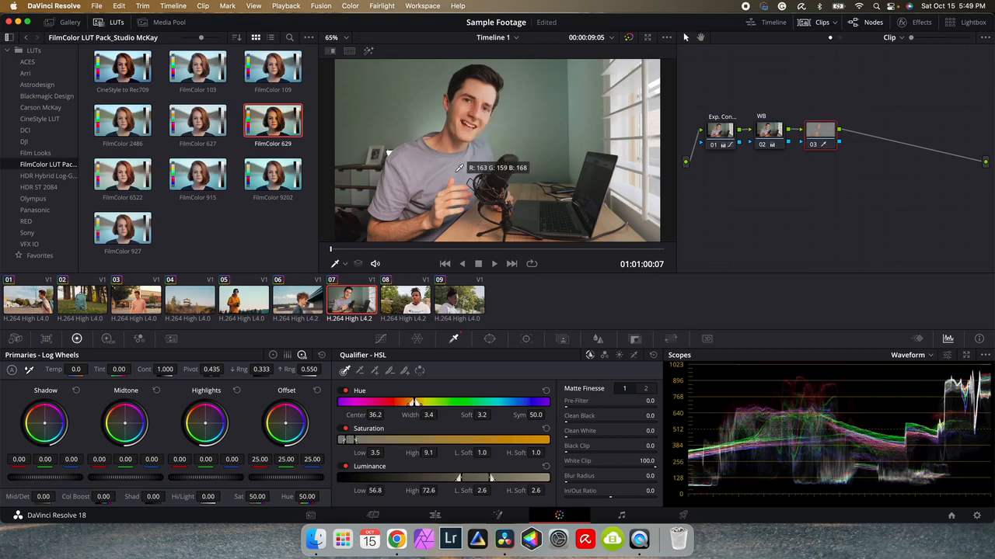
key("shift+h")
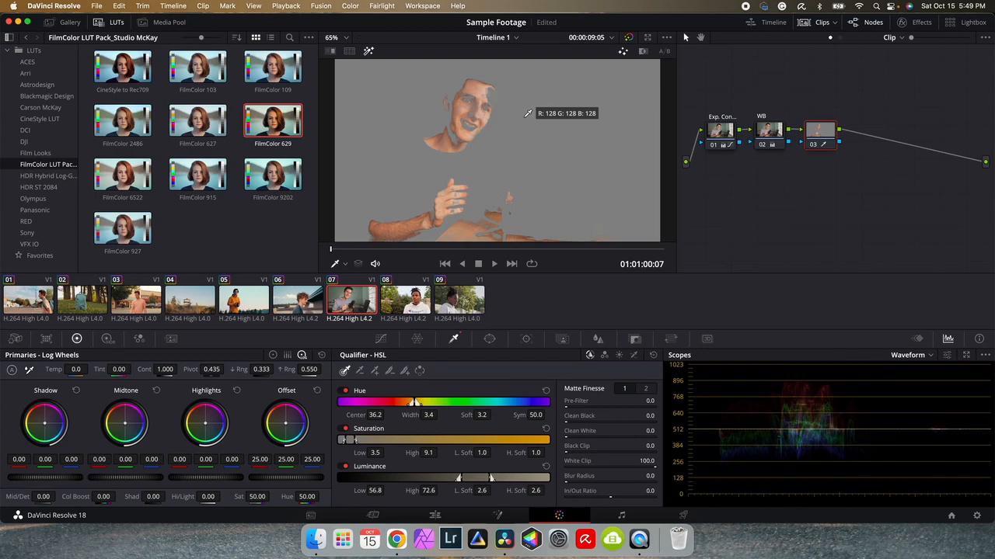
left_click_drag(367, 254, 307, 253)
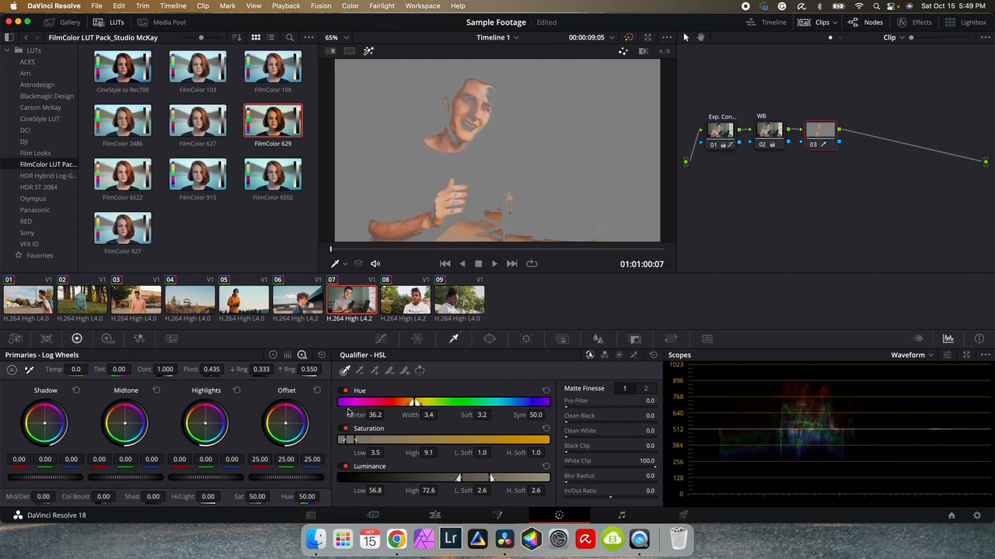
Widen the qualifier's hue width to 13.1 and disable its saturation range, keeping the luminance range enabled.
left_click_drag(425, 415, 439, 415)
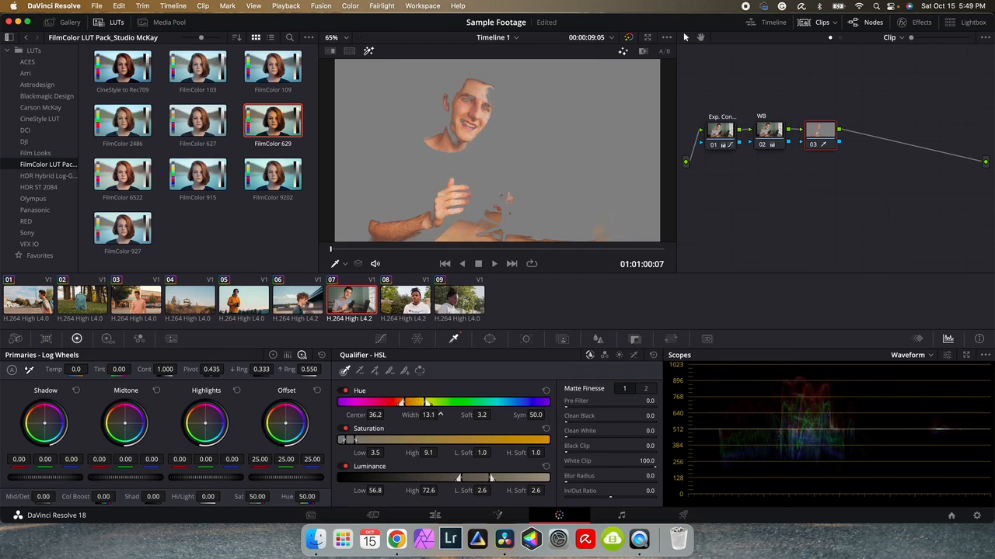
left_click(346, 430)
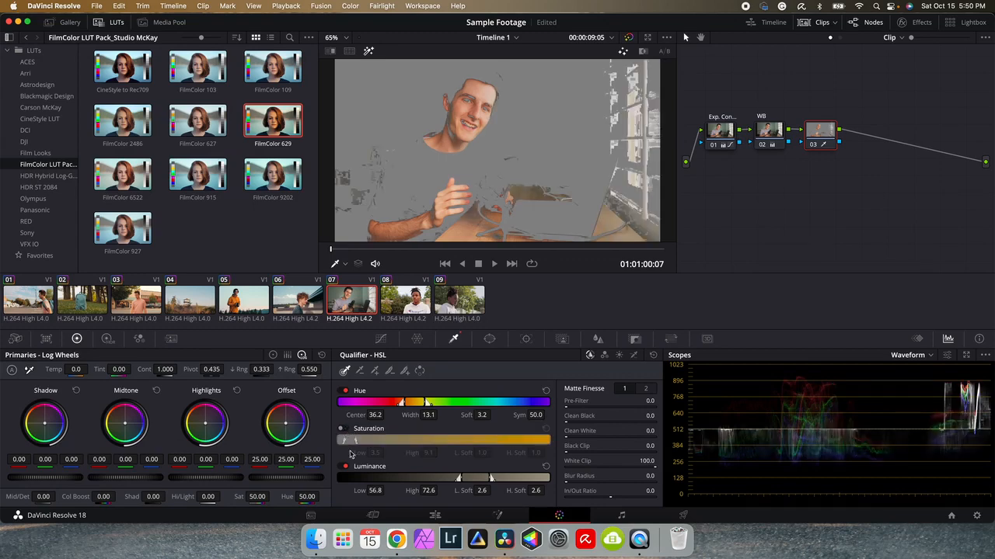
left_click(344, 467)
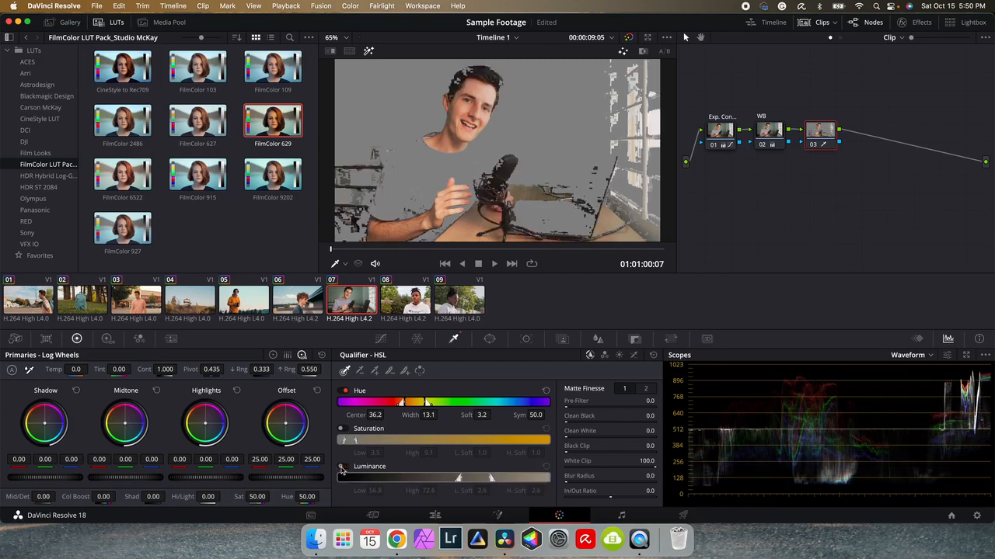
left_click(341, 468)
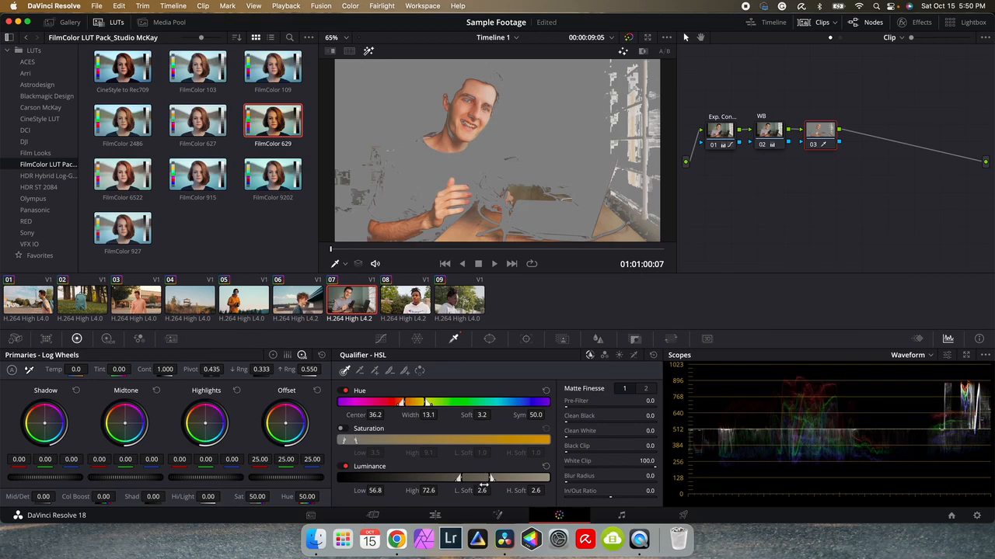
Set the qualifier's luminance low to 58.9, high 76.4, low softness 13.7 and high softness 7.5, with a blur radius of 177.1.
left_click_drag(482, 490, 547, 491)
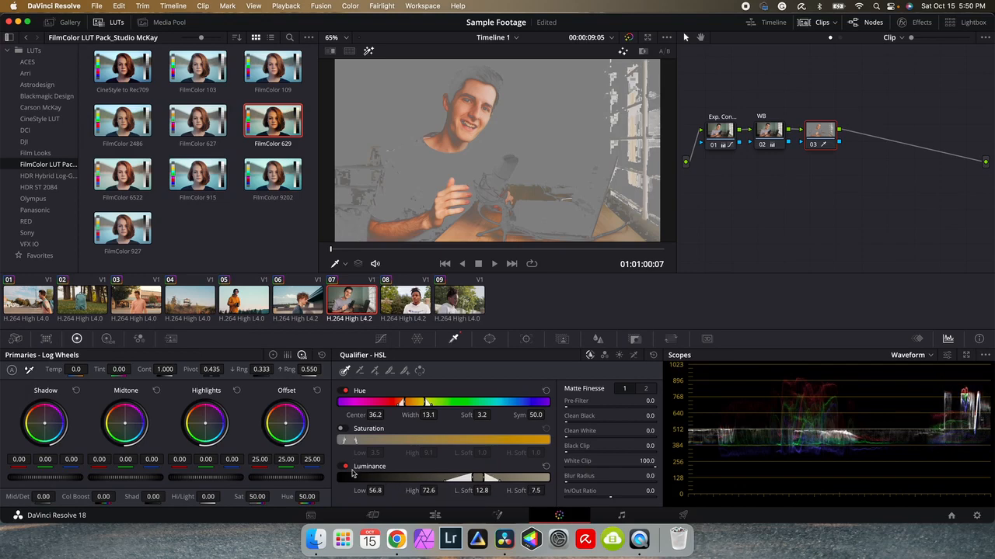
left_click_drag(370, 490, 387, 490)
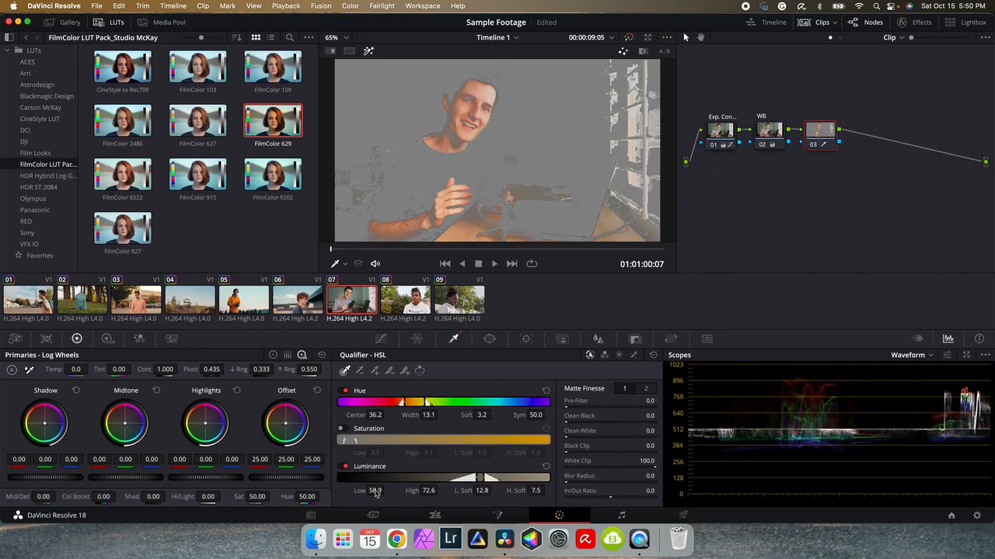
left_click_drag(492, 490, 493, 491)
left_click_drag(421, 490, 447, 490)
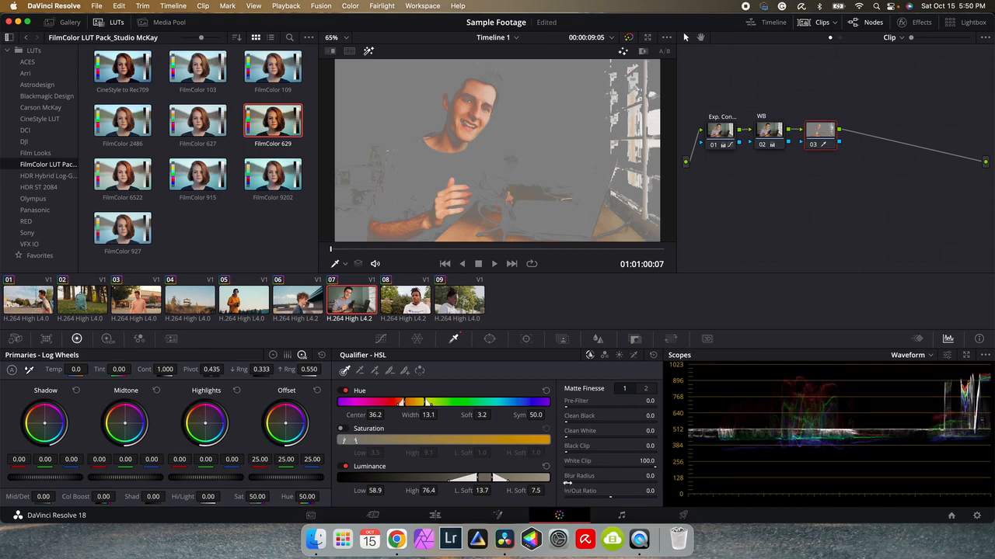
left_click_drag(579, 476, 627, 477)
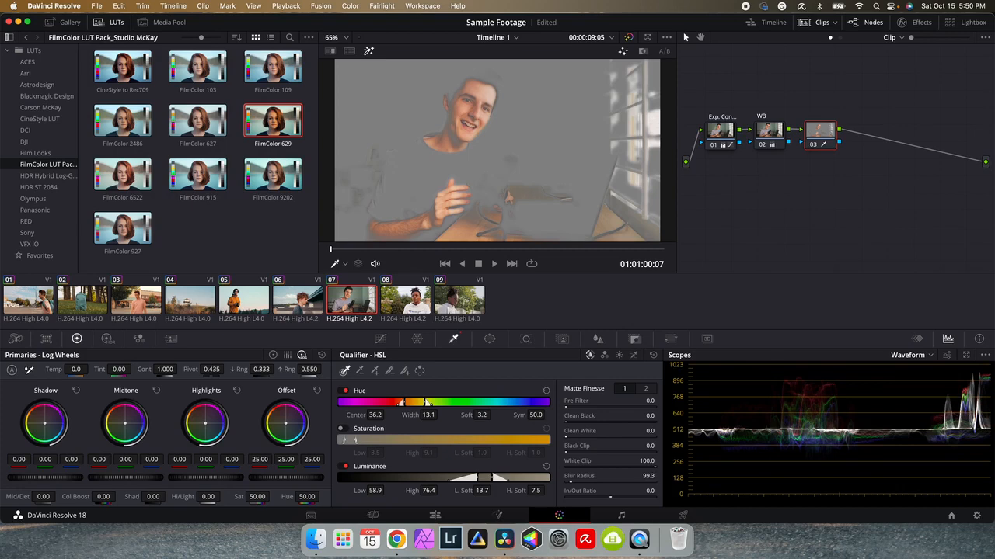
left_click_drag(647, 476, 702, 476)
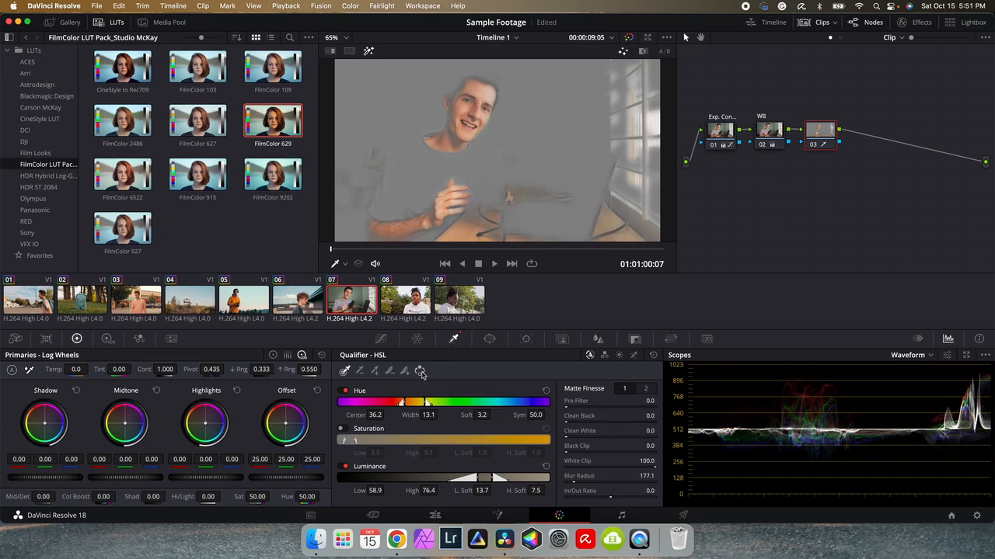
Invert the skin selection, widen the qualifier's hue width to 22.0 and turn off the highlight view.
left_click(421, 373)
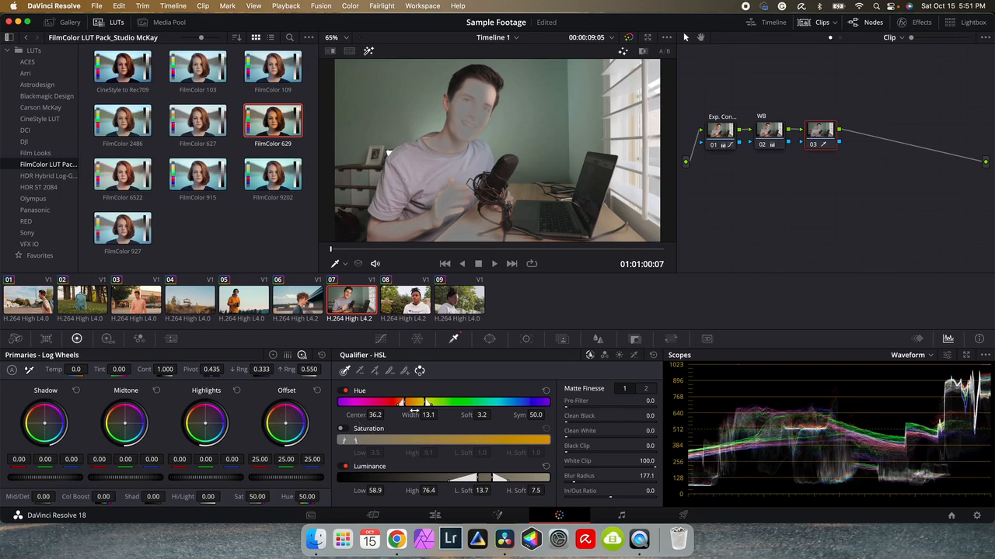
mouse_move(430, 415)
left_mouse_down()
mouse_move(441, 415)
mouse_move(435, 403)
left_mouse_up()
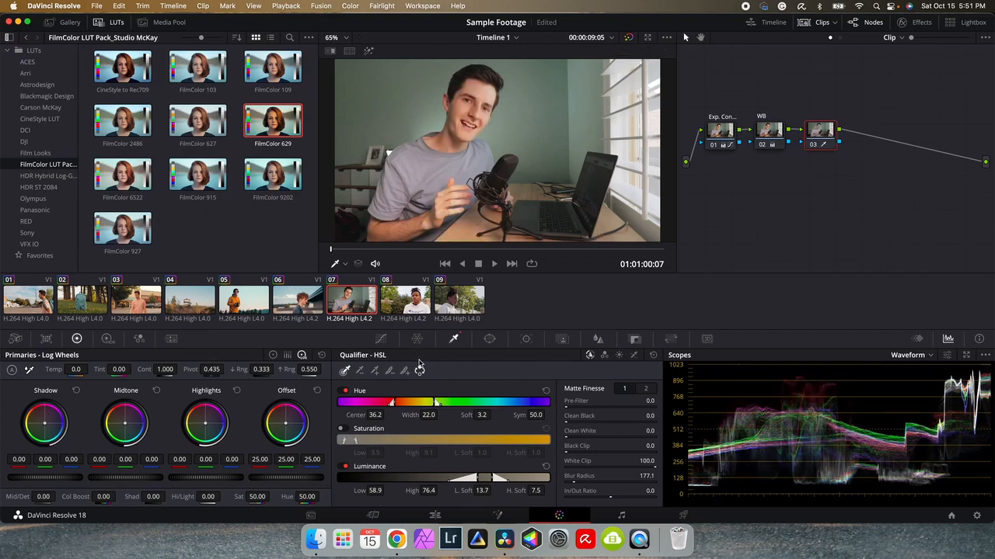
left_click(420, 369)
Set gamma red to -0.03 and gamma green to -0.01 on node 03 and label it as the qualifier node.
left_click(272, 355)
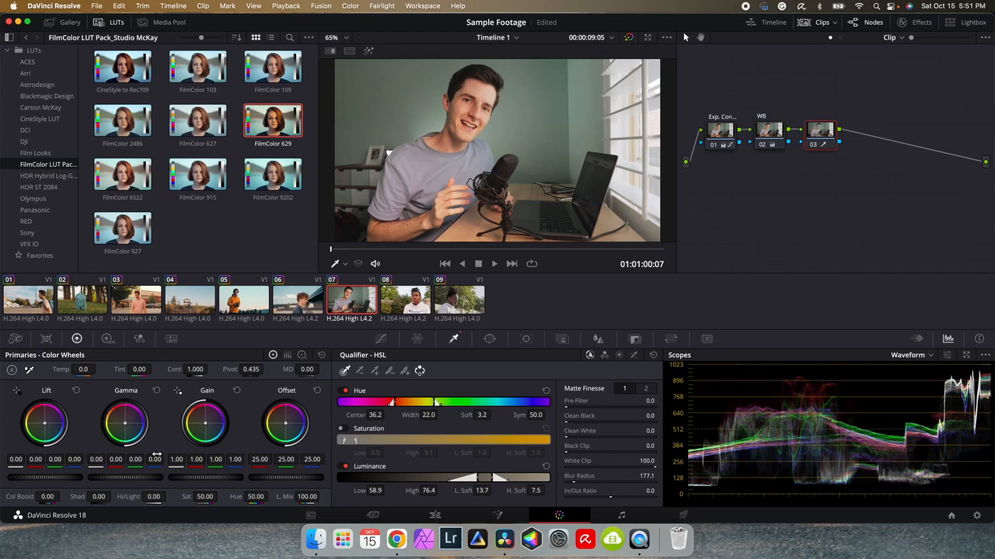
left_click_drag(116, 460, 111, 460)
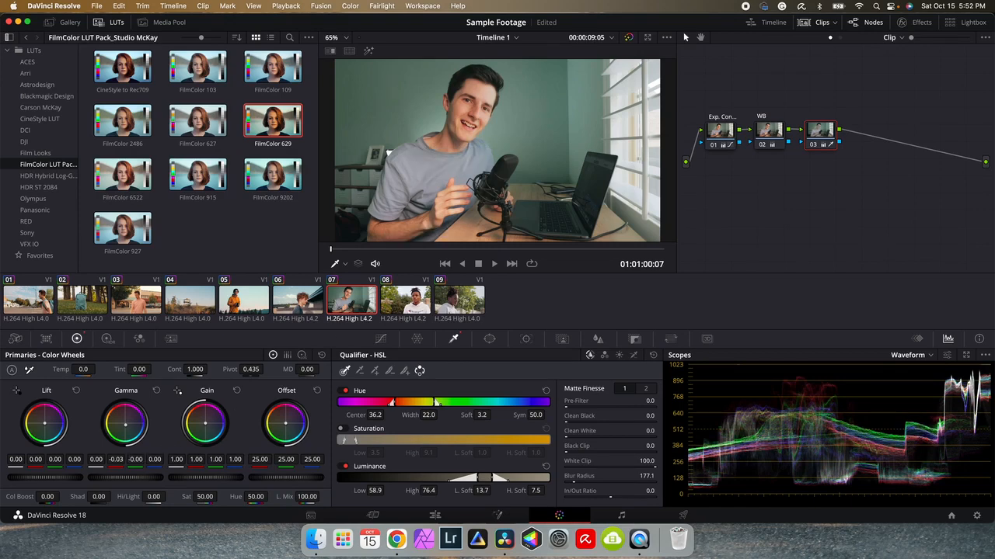
left_click_drag(125, 424, 127, 425)
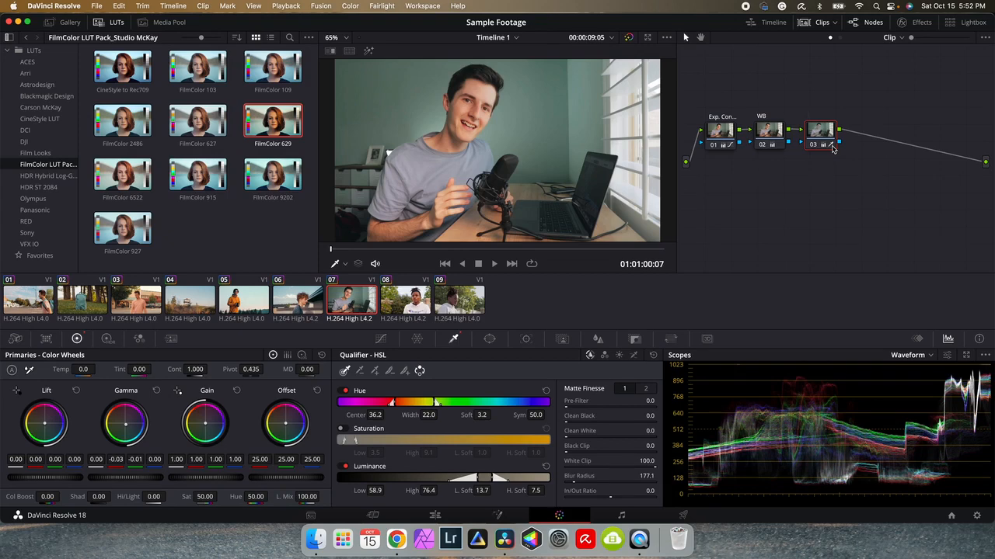
type("fier")
key("Return")
Try a saturation adjustment on a new serial node after the qualifier node.
key("alt+s")
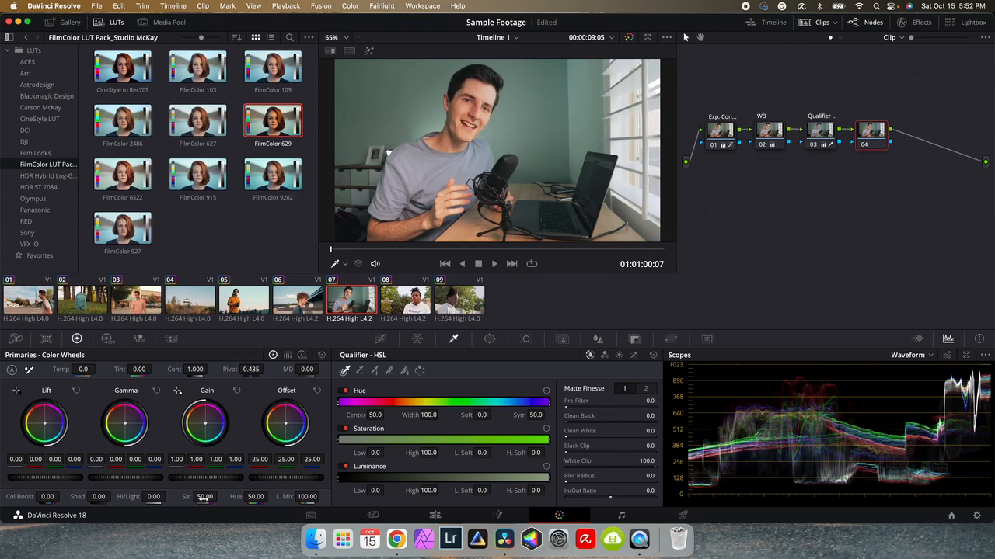
left_click_drag(205, 498, 212, 498)
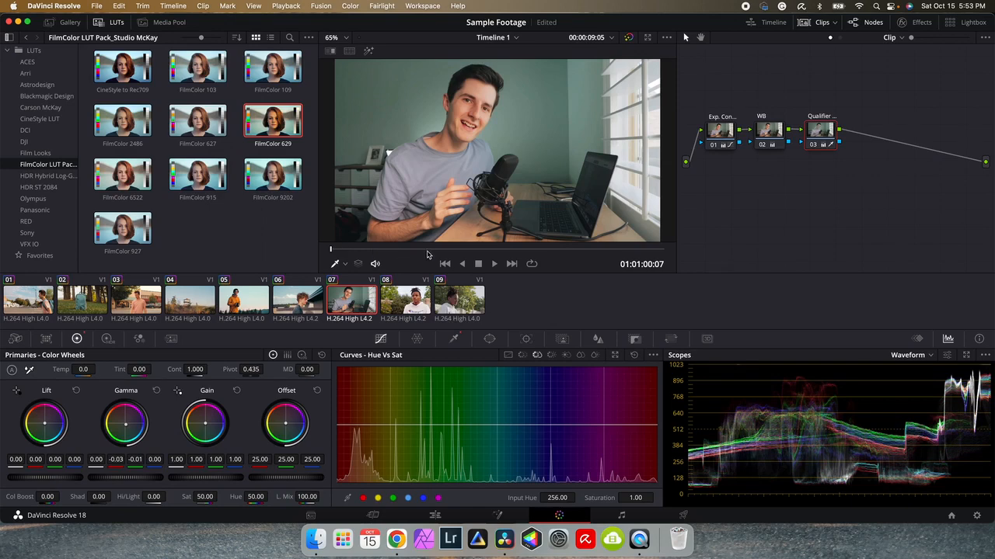
Add serial node 04 and, in Hue vs Sat, set saturation 0.86 at hue 136.19, 1.07 at hue 279.26, and slightly raise the teal range.
left_click(552, 250)
left_click_drag(564, 254, 434, 262)
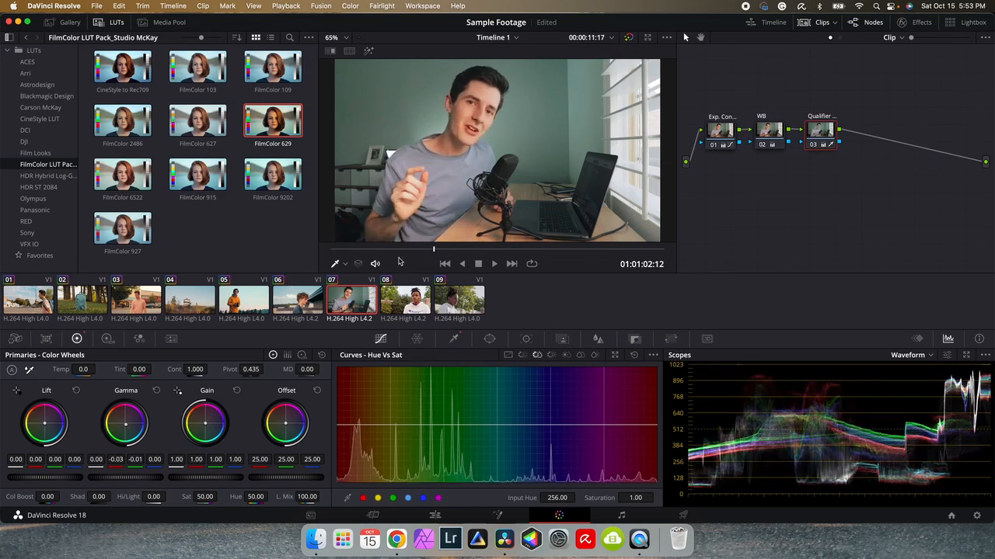
key("alt+s")
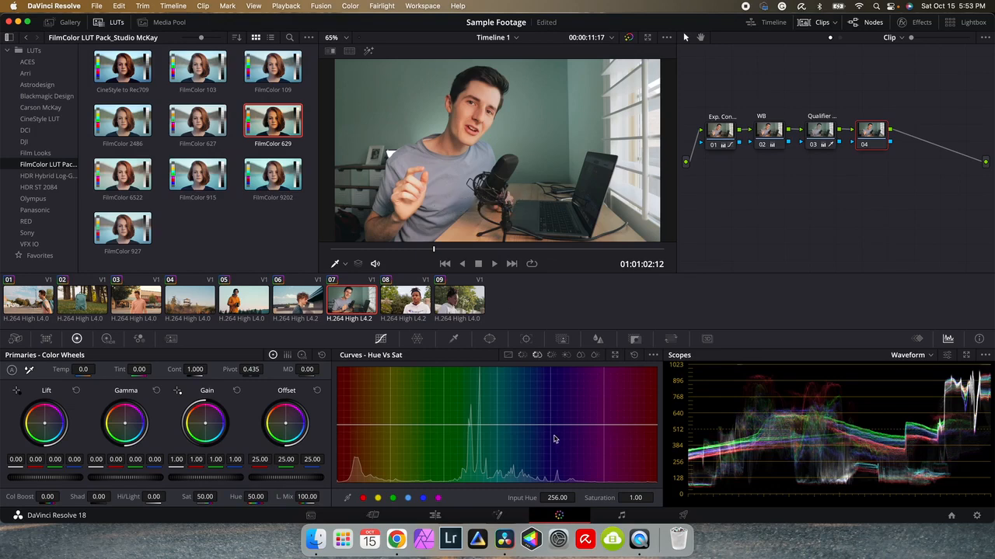
left_click_drag(552, 426, 550, 435)
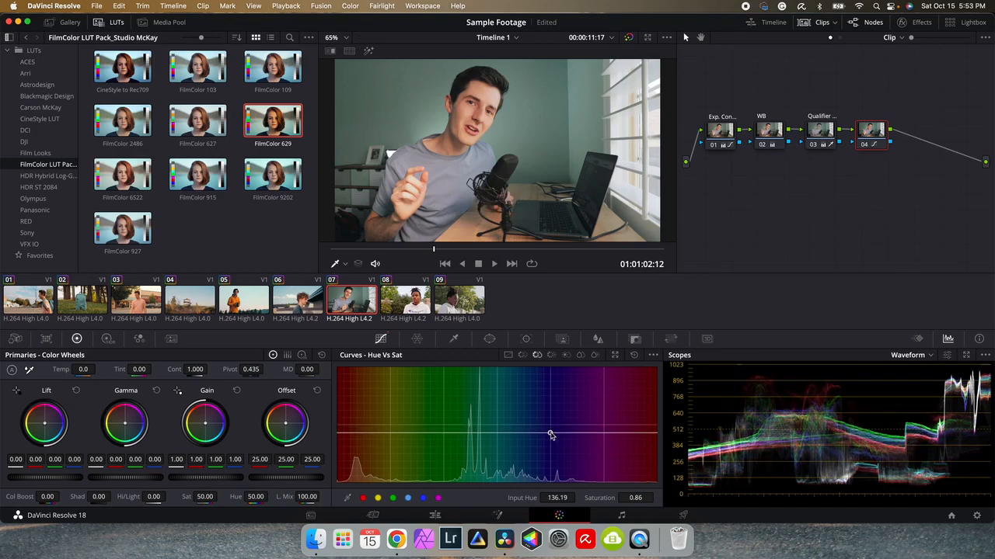
left_click_drag(489, 439, 491, 421)
left_click_drag(355, 426, 356, 421)
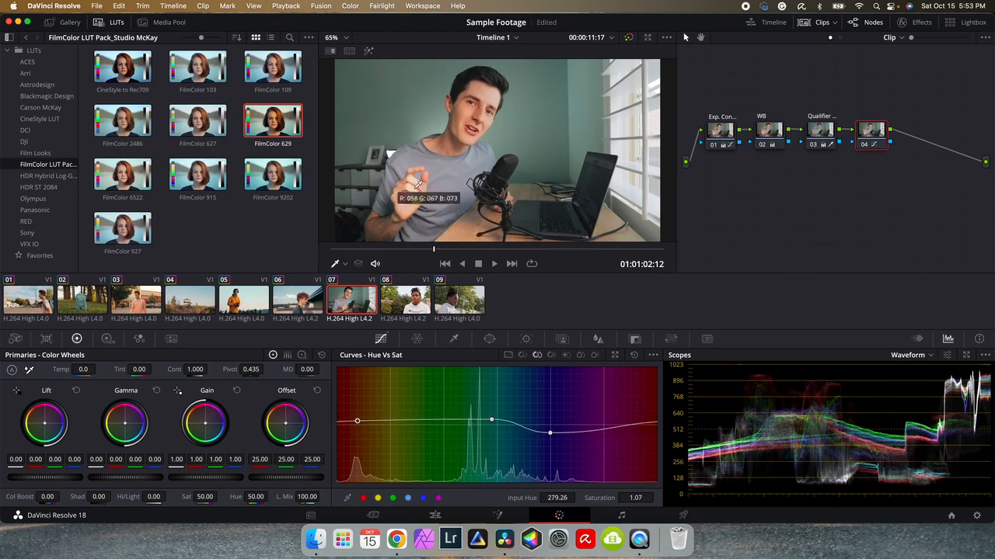
In the Hue vs Hue curve, set hue rotation 15.20 at hue 135.03 and 2.40 at hue 281.59, and label node 04 HSL Curves.
left_click(523, 355)
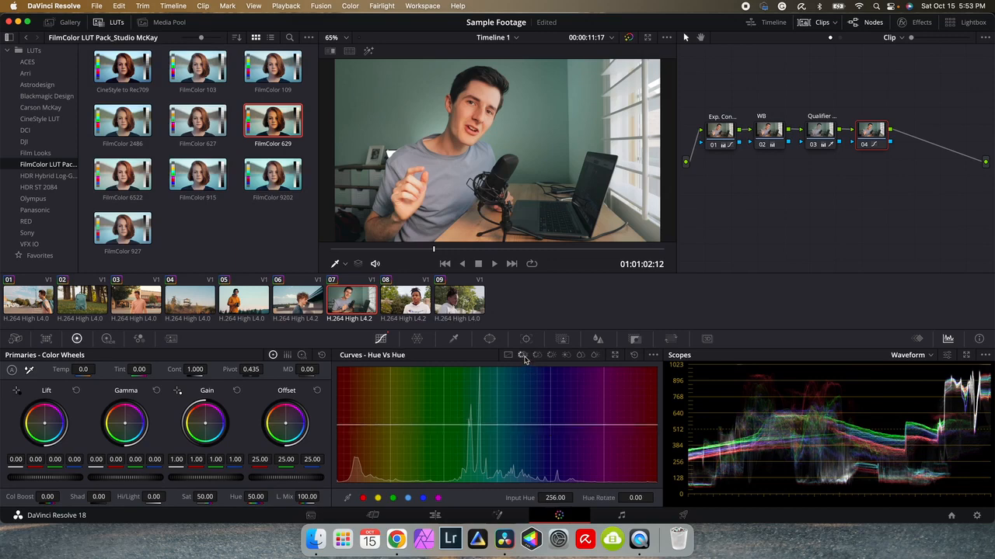
left_click_drag(546, 429, 550, 422)
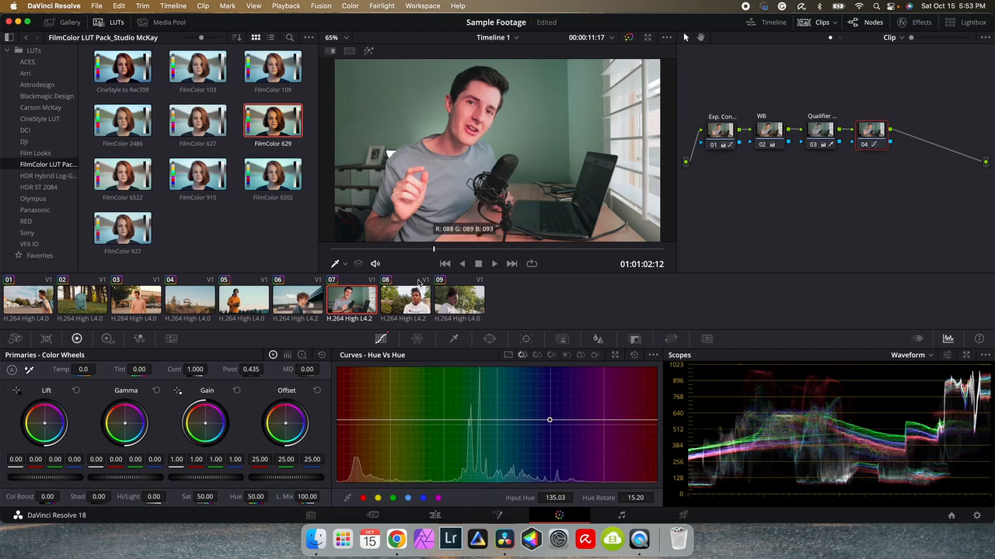
left_click_drag(359, 420, 360, 426)
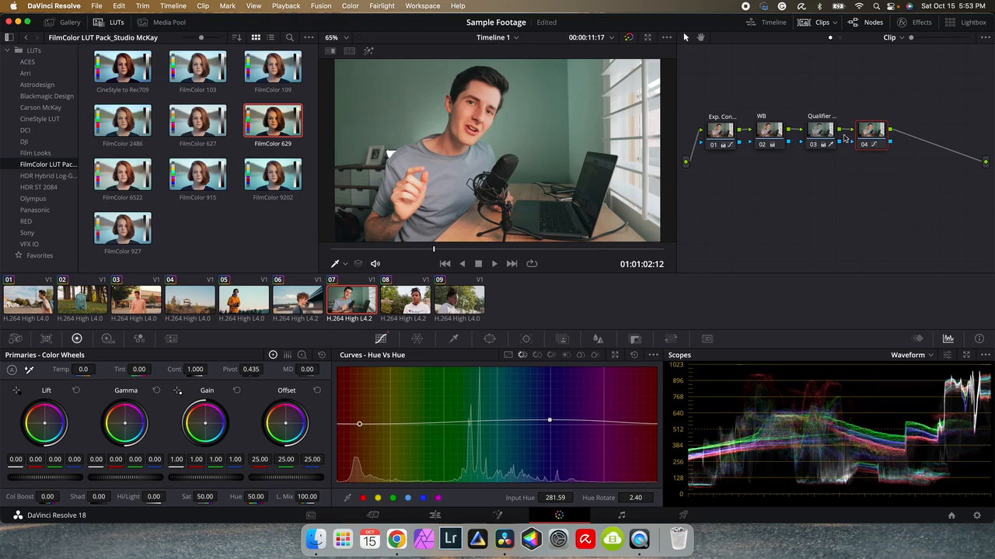
right_click(867, 132)
left_click(885, 153)
type("HSL Curves")
Compare clip 07 with the qualifier and HSL Curves nodes disabled and enabled, leaving both enabled.
key("super+d")
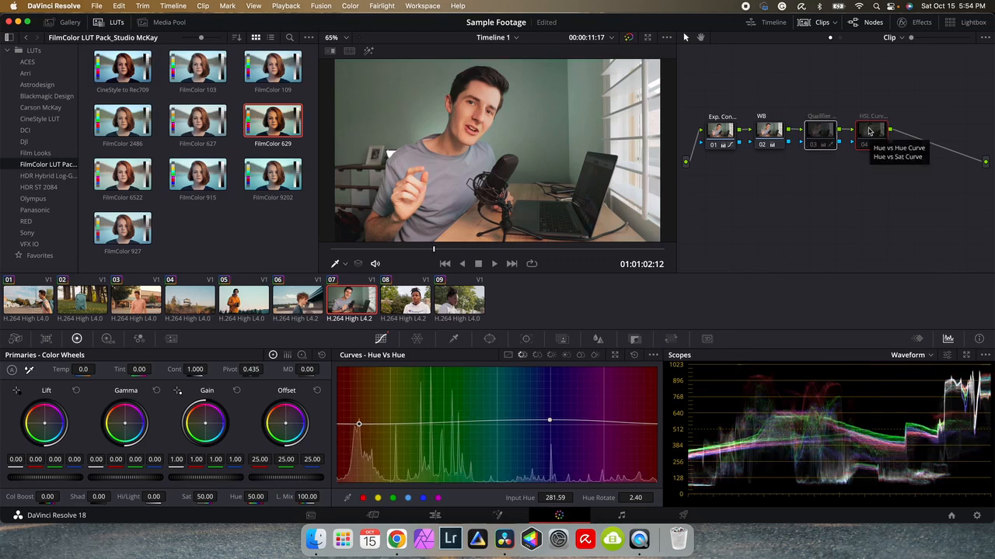
key("super+d")
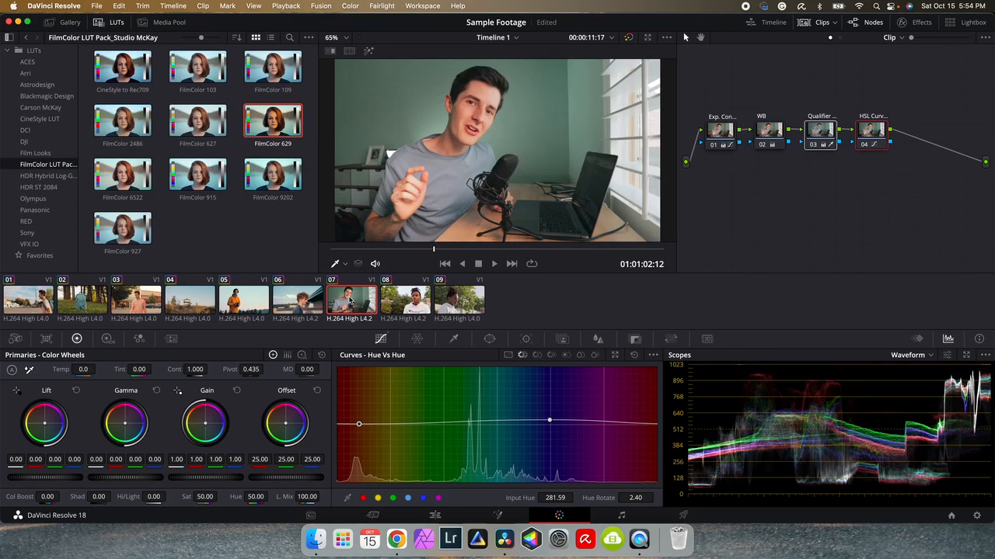
right_click(350, 304)
mouse_move(383, 327)
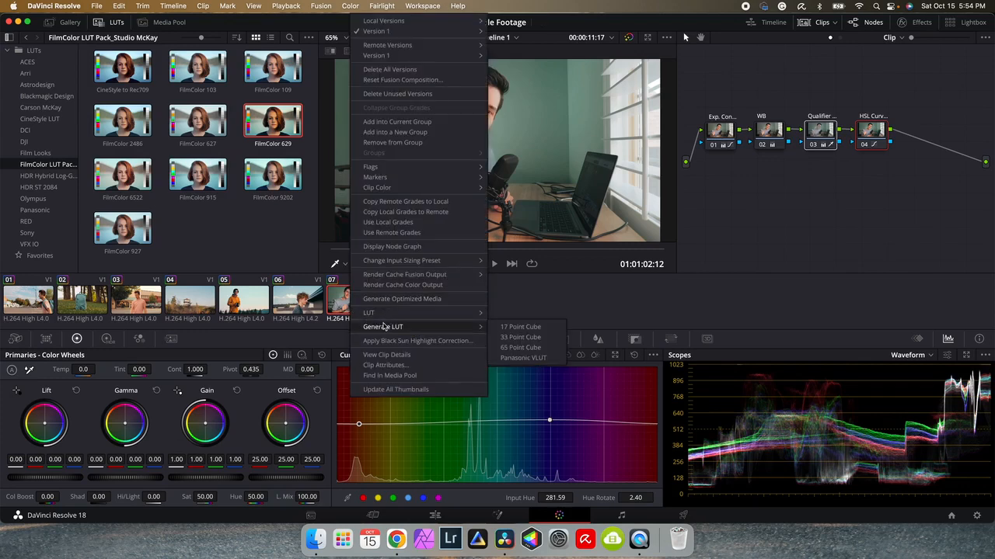
left_click(518, 339)
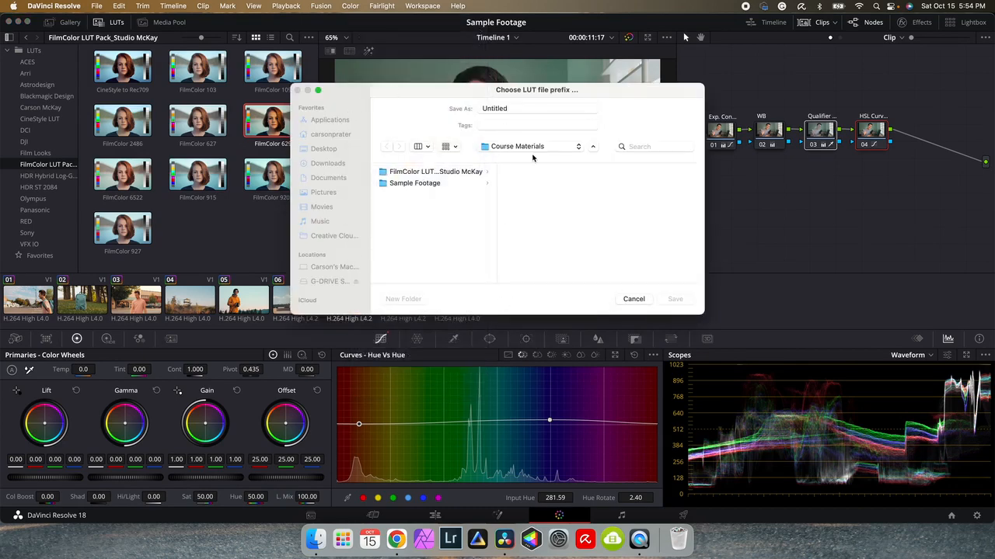
left_click(631, 298)
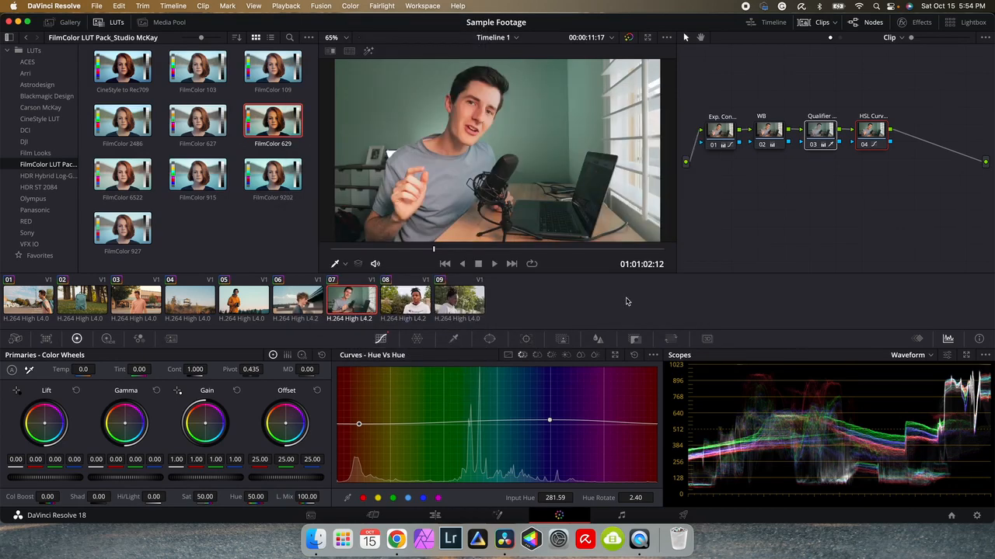
On clip 08, add a serial node after the Contrast node and apply the FilmColor 927 LUT to it.
left_click(419, 310)
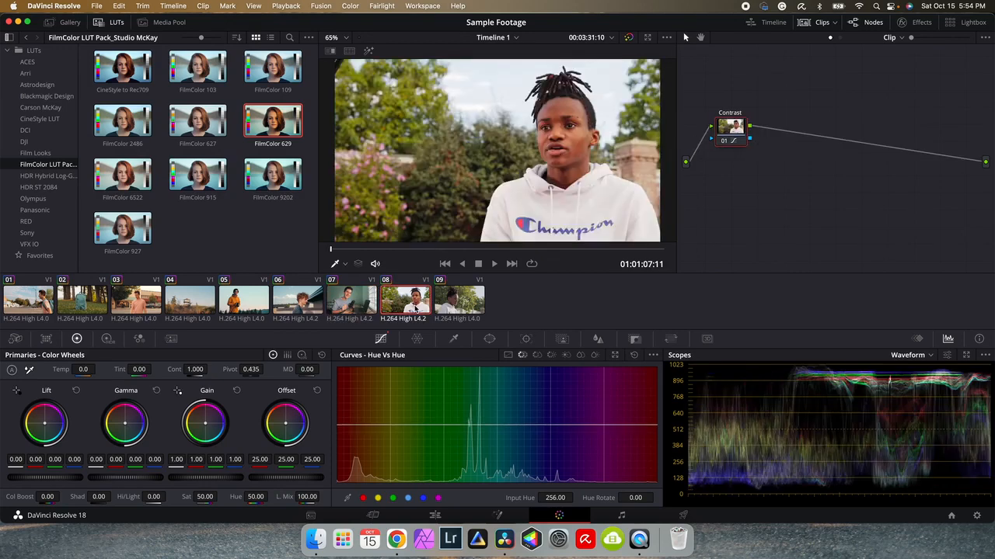
key("alt+s")
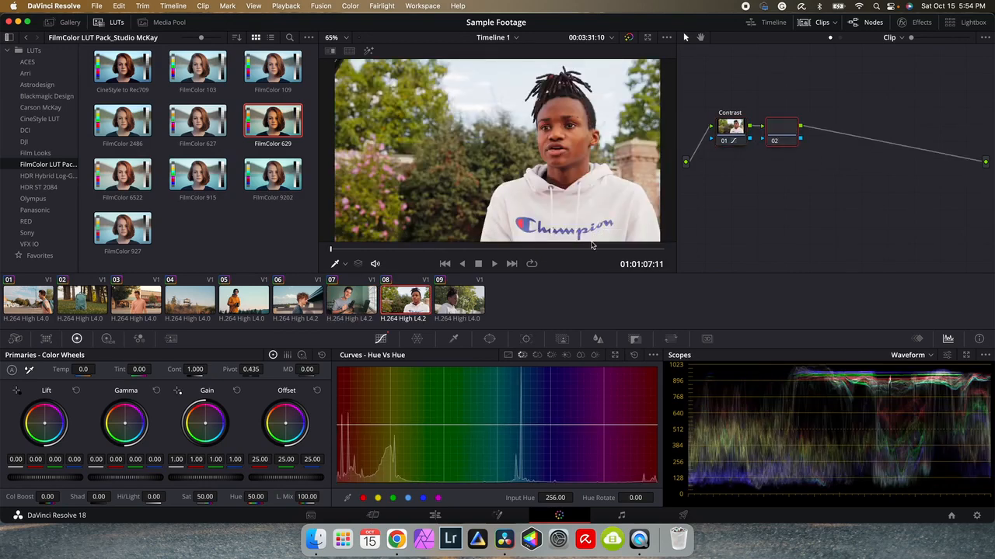
scroll(579, 230, "down", 3)
left_click(334, 38)
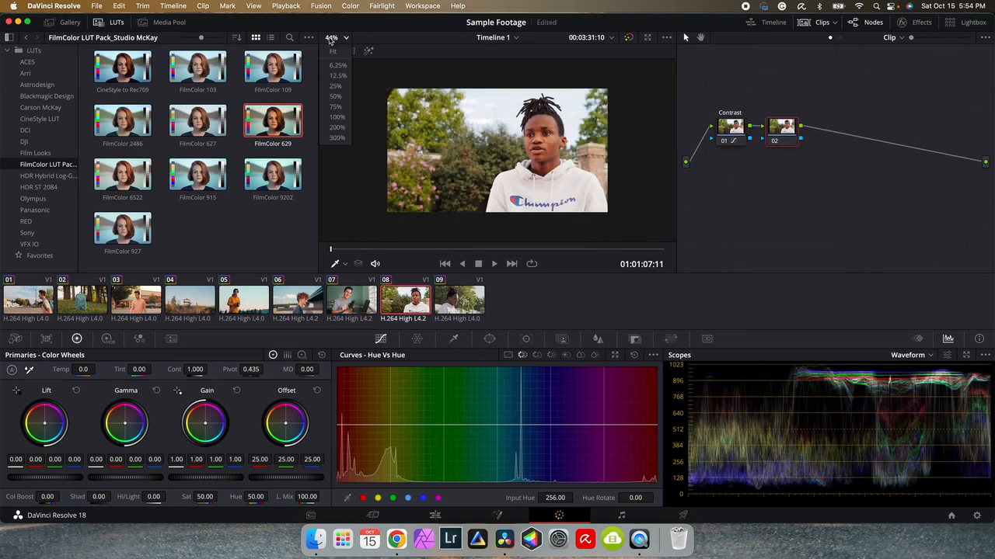
left_click(340, 53)
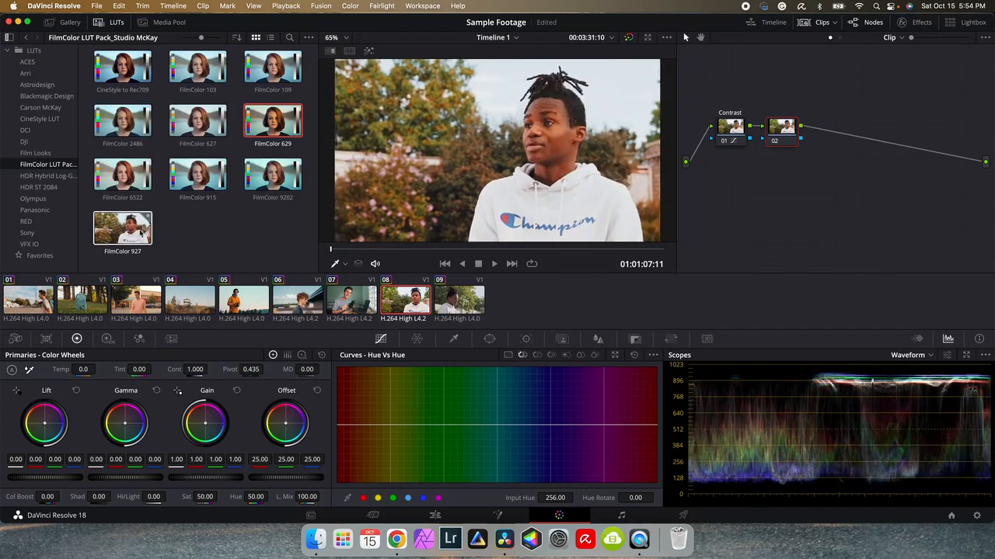
double_click(127, 237)
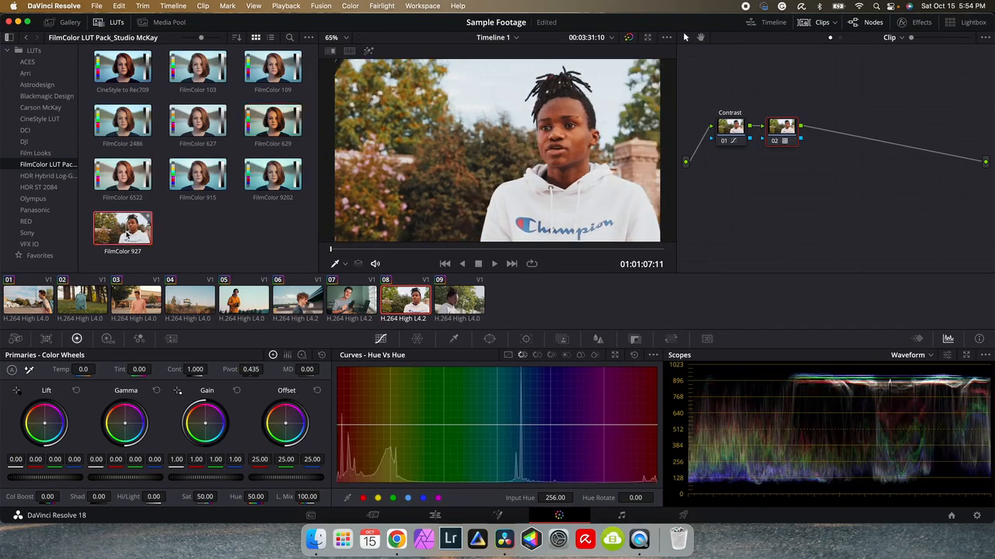
Reduce the LUT node's key output gain to 0.500 and label the node LUT.
left_click(634, 340)
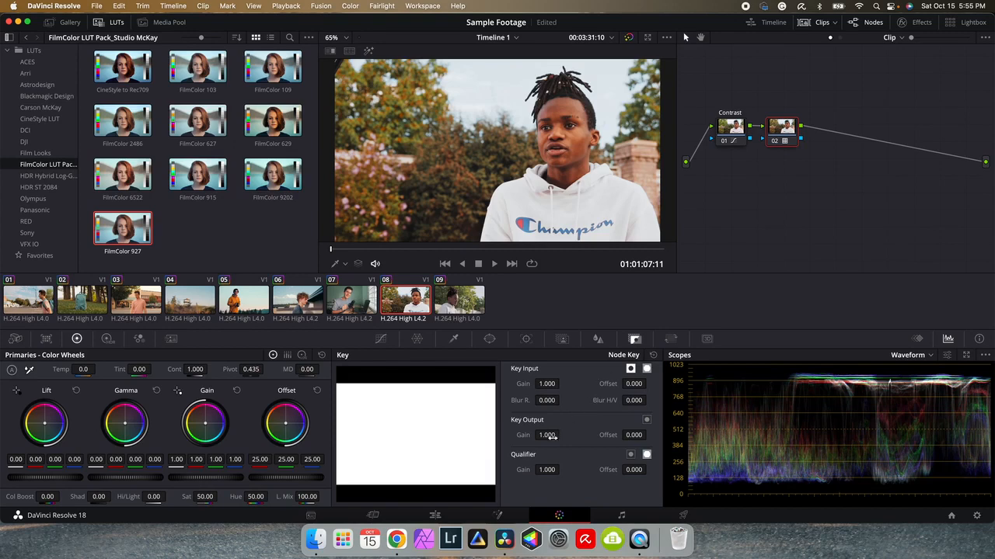
left_click_drag(547, 435, 510, 435)
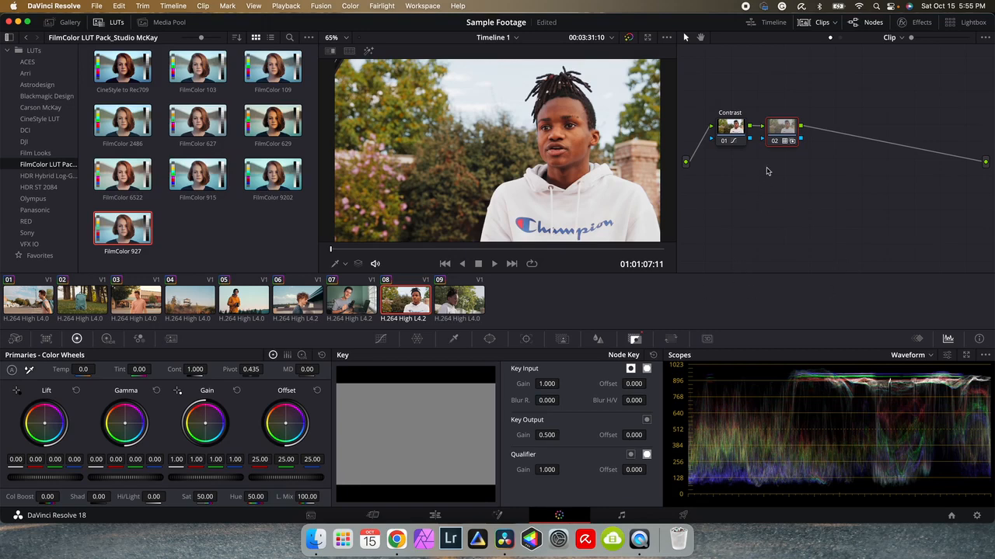
right_click(778, 127)
left_click(796, 149)
On clip 09, add a serial node after the exposure node and apply the FilmColor 629 LUT to it.
key("Down")
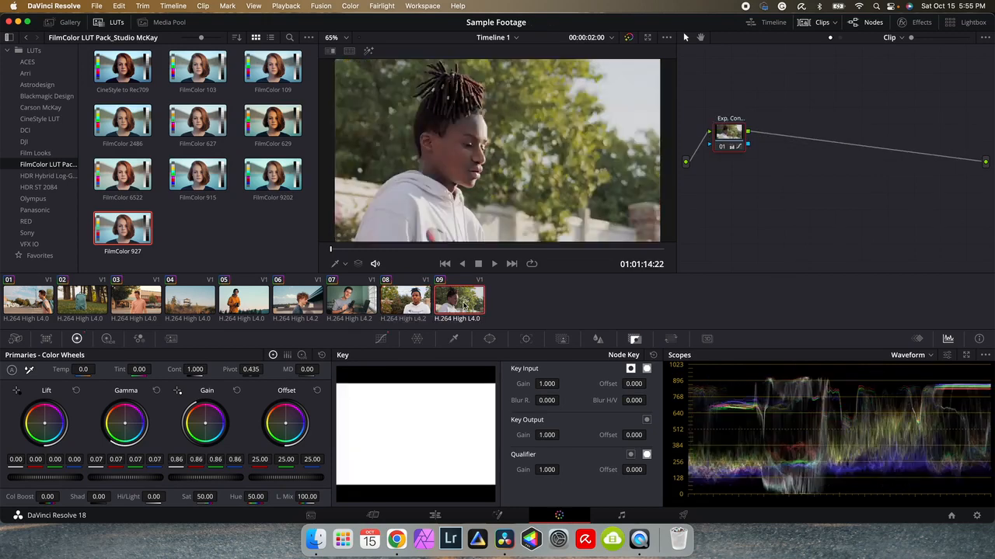
key("alt+s")
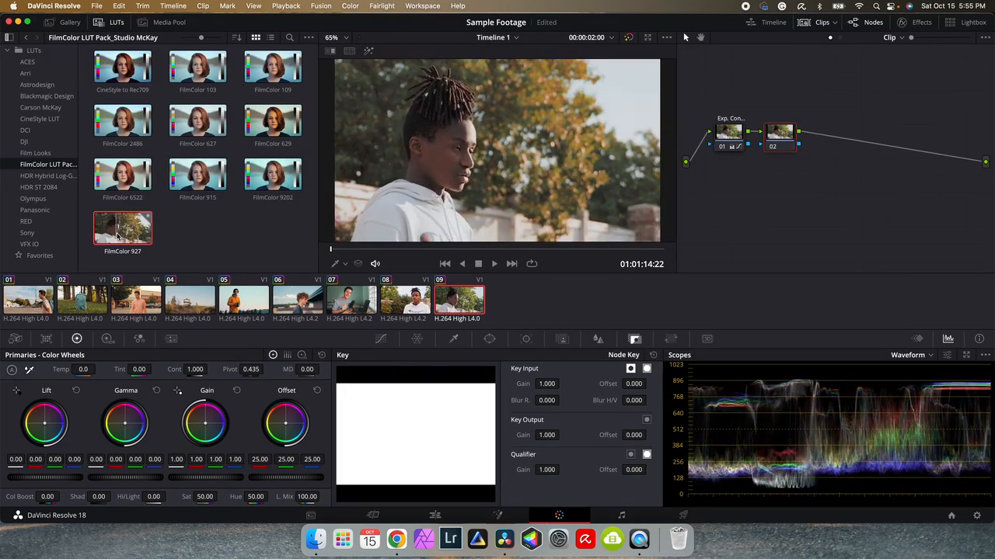
double_click(269, 126)
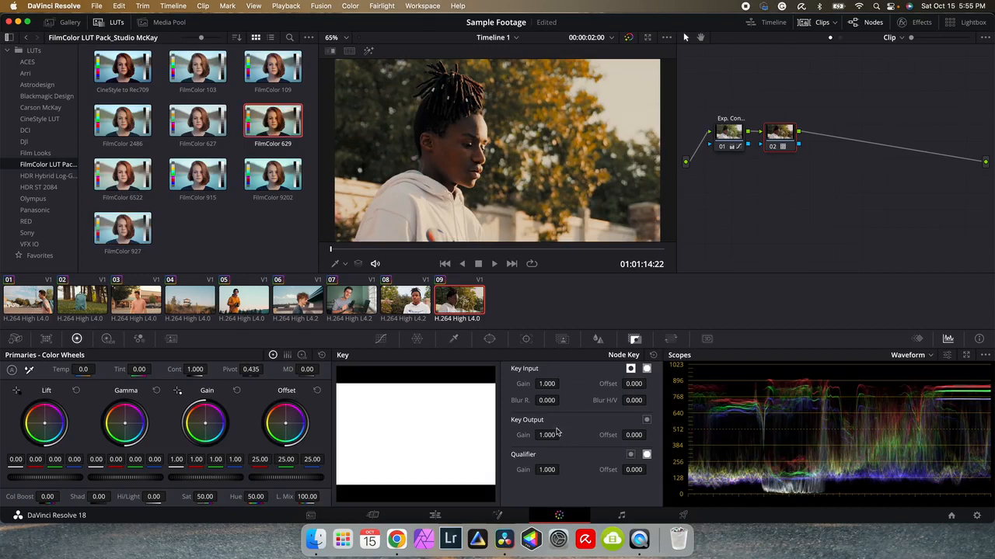
Set clip 09's node 02 to a key output gain of 0.521 and saturation of 55.20, and label it LUT.
left_click_drag(551, 435, 520, 436)
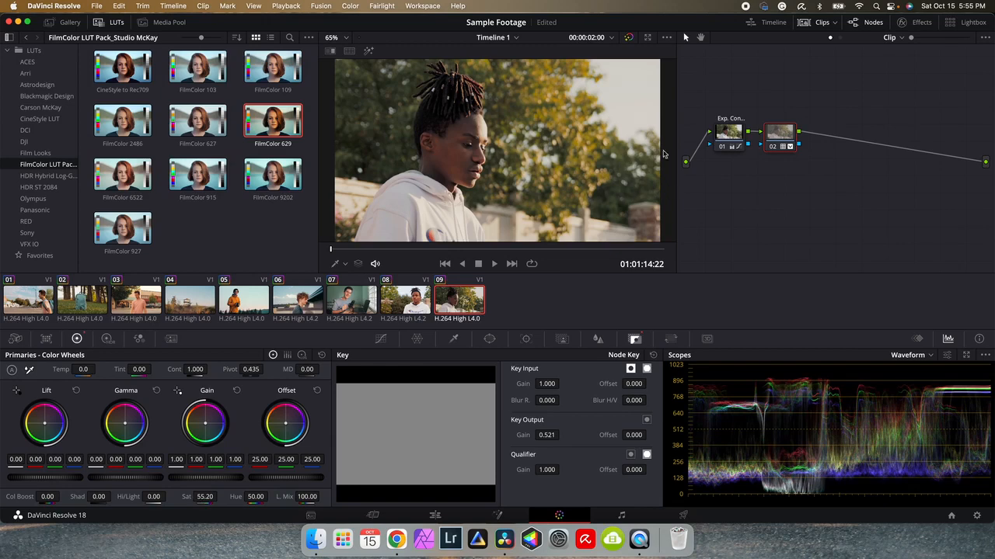
right_click(784, 130)
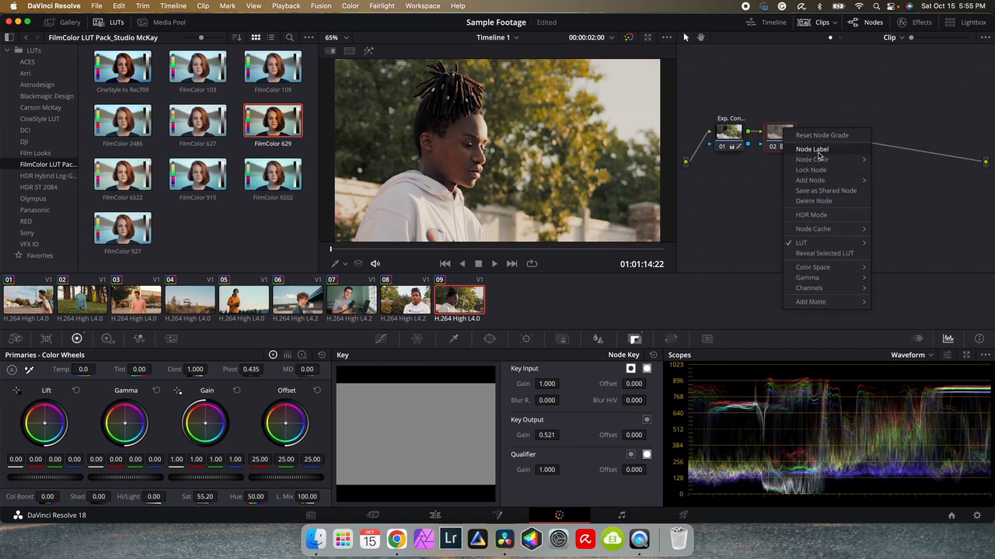
left_click(814, 149)
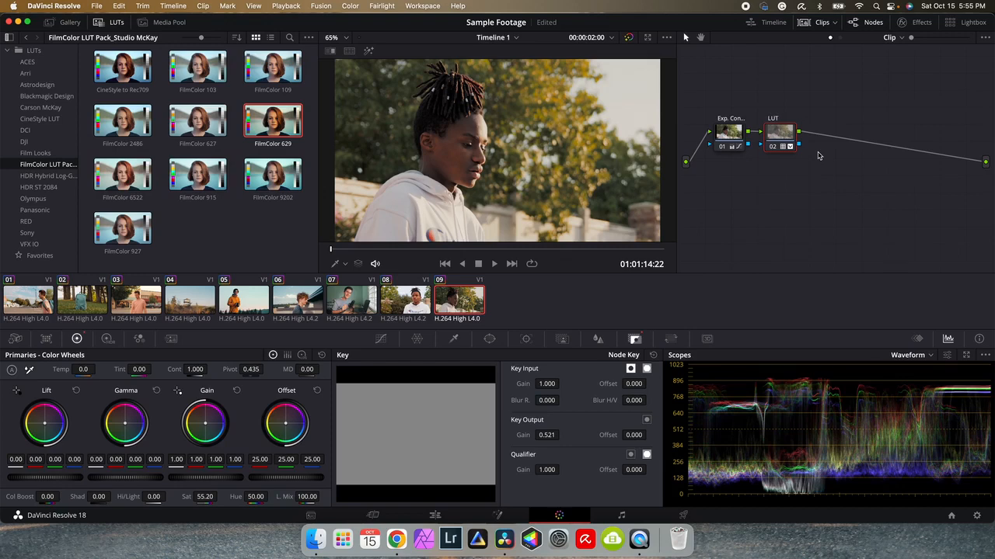
On clip 08, add serial node 03 after the LUT node and create a circular window on it.
left_click(54, 300)
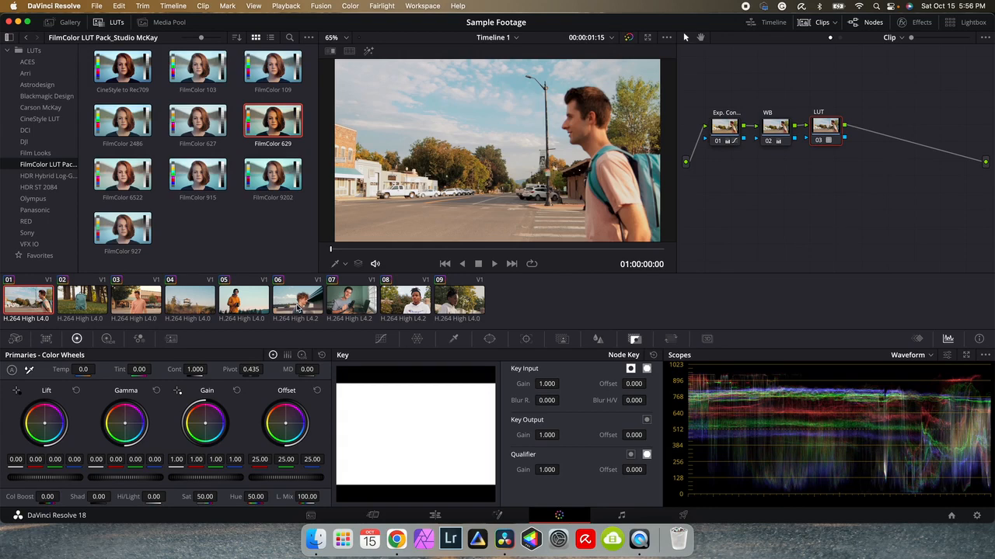
left_click(349, 305)
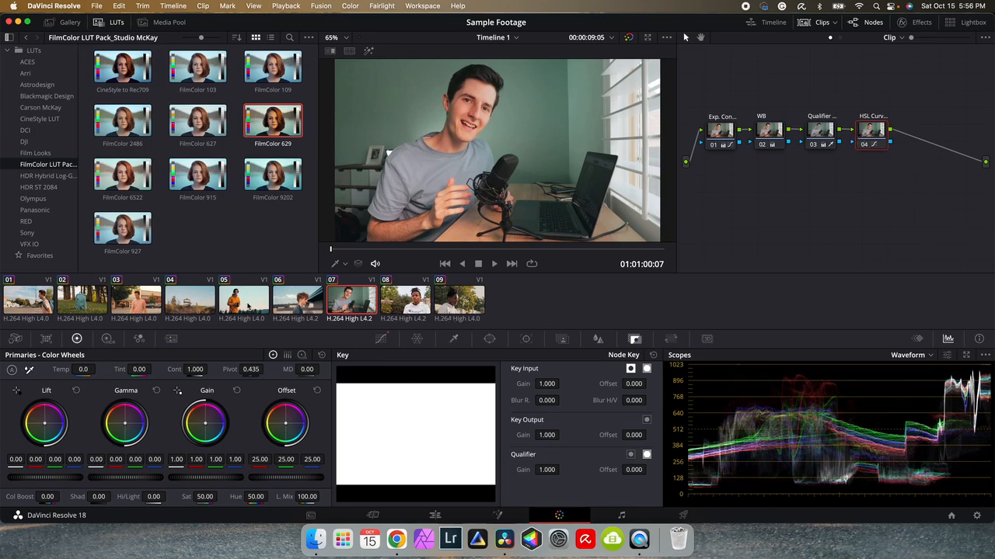
left_click(401, 300)
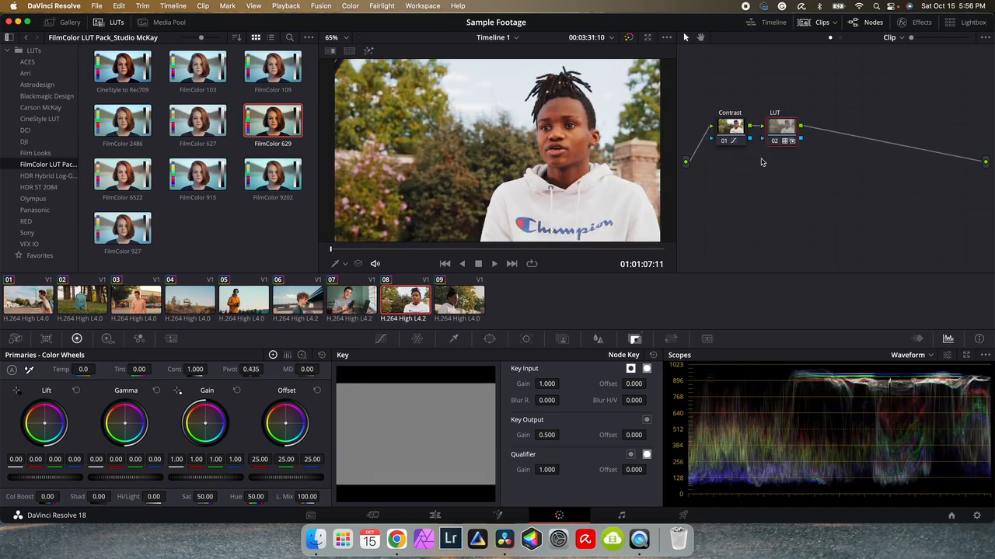
key("alt+s")
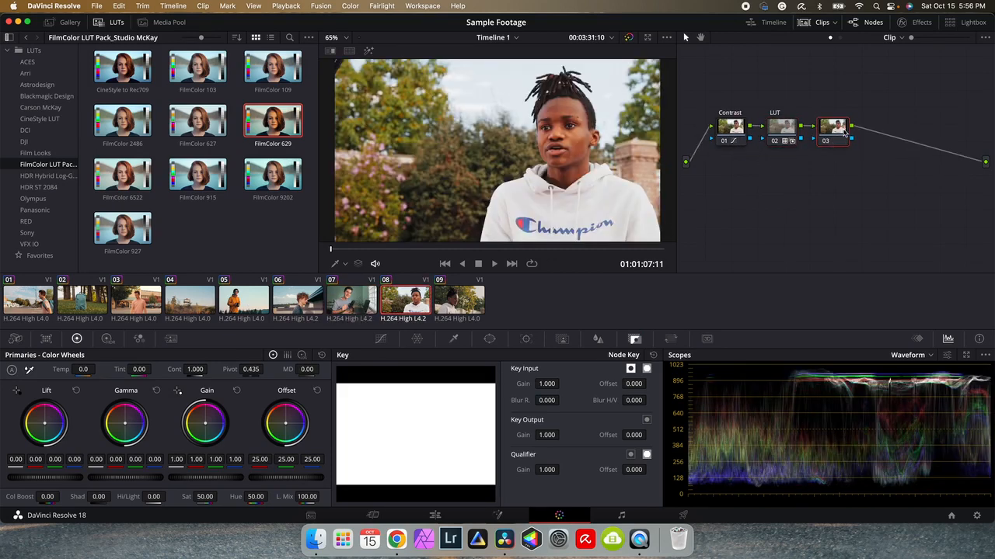
right_click(837, 129)
left_click(832, 130)
left_click(489, 339)
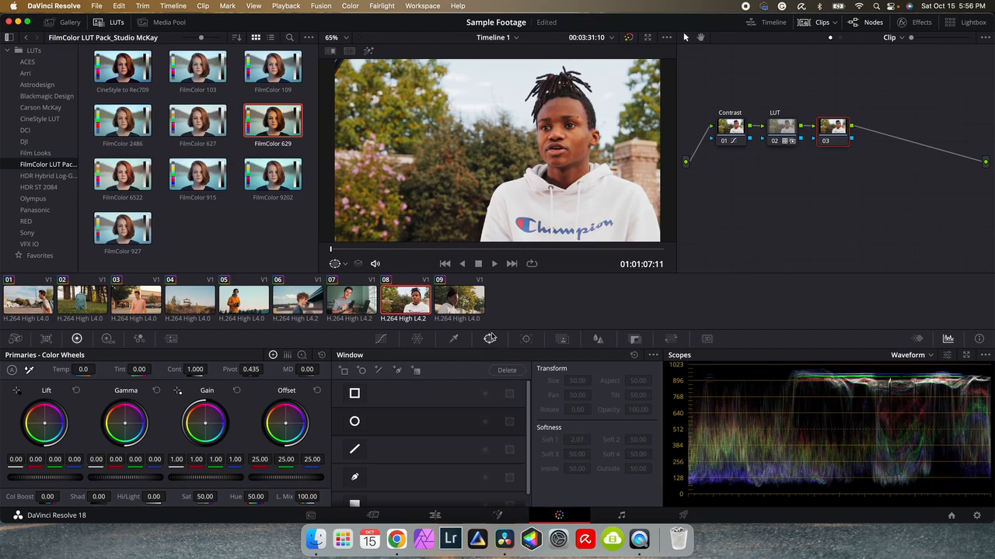
left_click(354, 421)
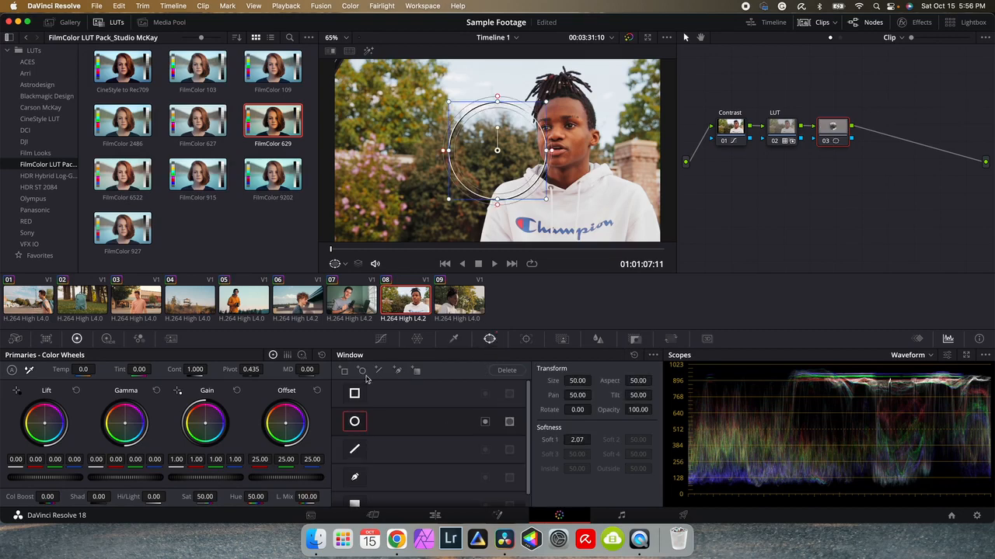
Fit the circular window over the subject's face with size about 33.45, aspect about 33.48 and softness about 6.93.
left_click_drag(496, 150, 536, 136)
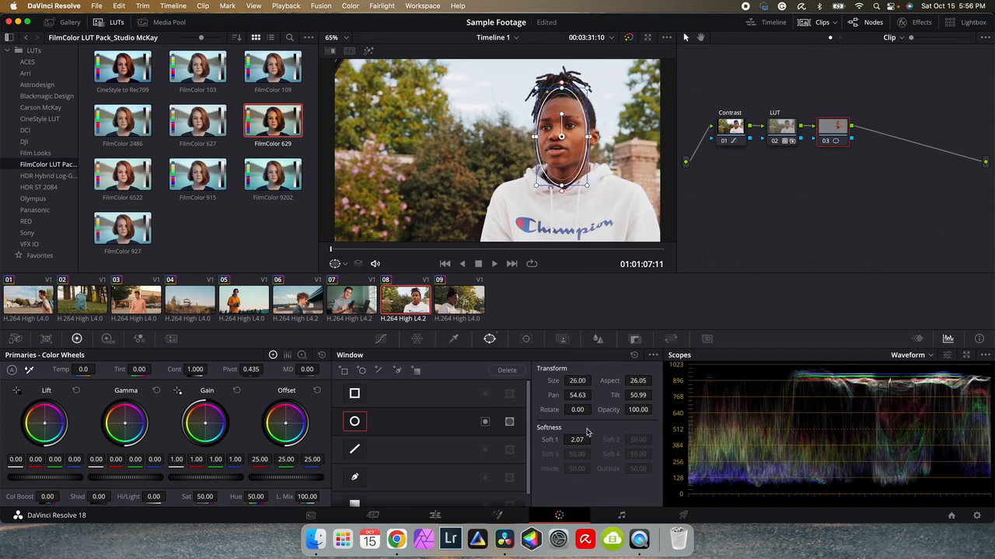
left_click_drag(578, 441, 608, 440)
left_click_drag(563, 137, 606, 132)
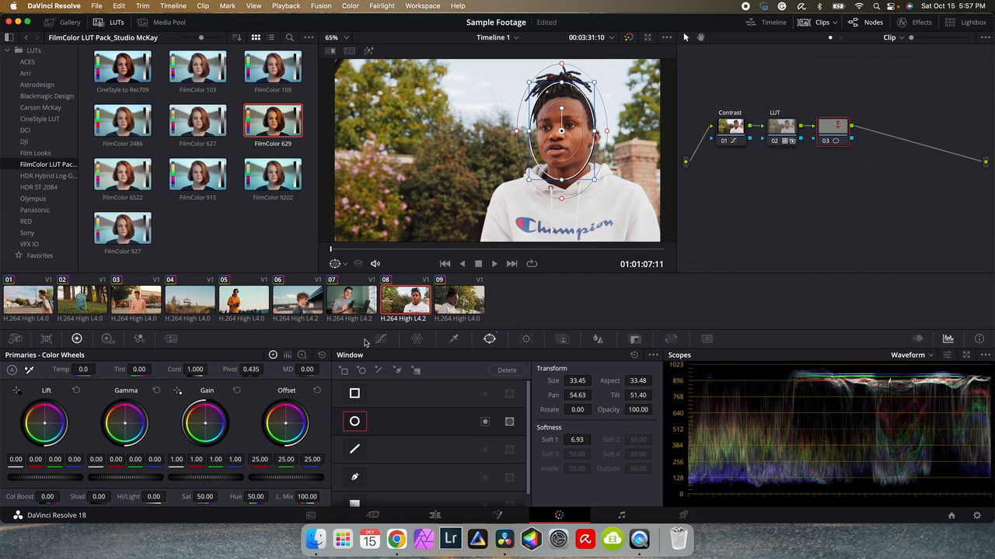
Lower the midtones of node 03 on clip 08 with a single point on the custom curve.
left_click(379, 339)
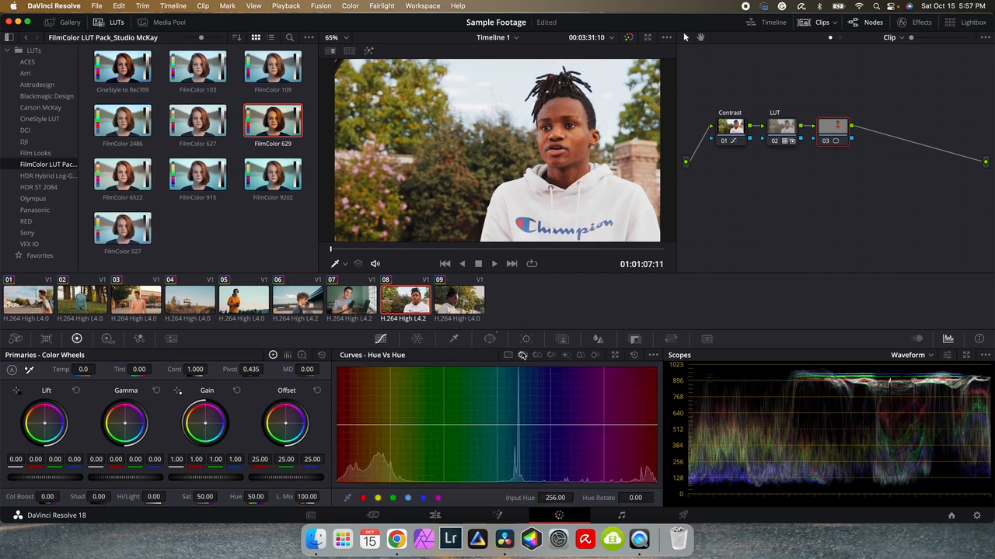
left_click(508, 355)
left_click_drag(440, 432, 449, 446)
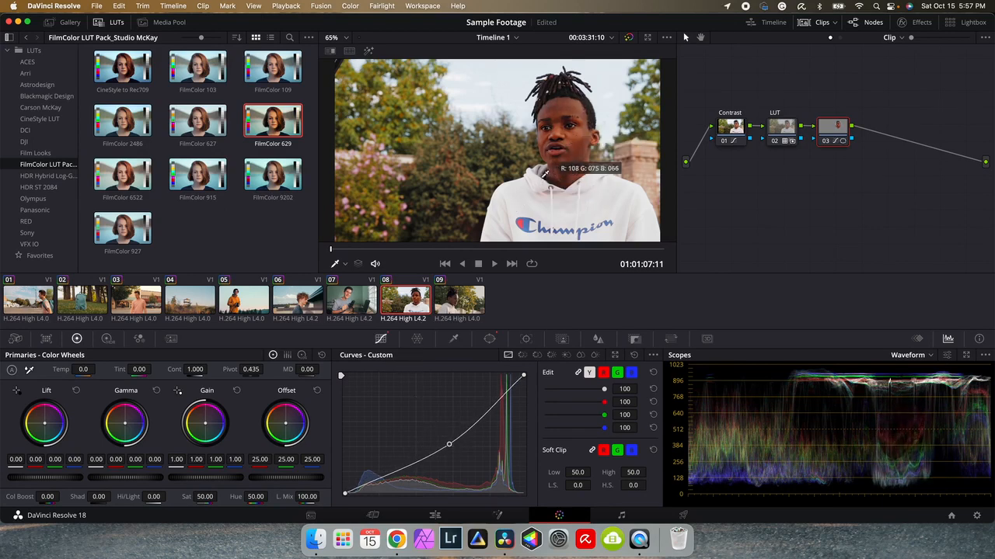
Invert the circular window so the curve affects everything outside the face, and nudge it to pan about 54.37, tilt about 51.03.
left_click(492, 339)
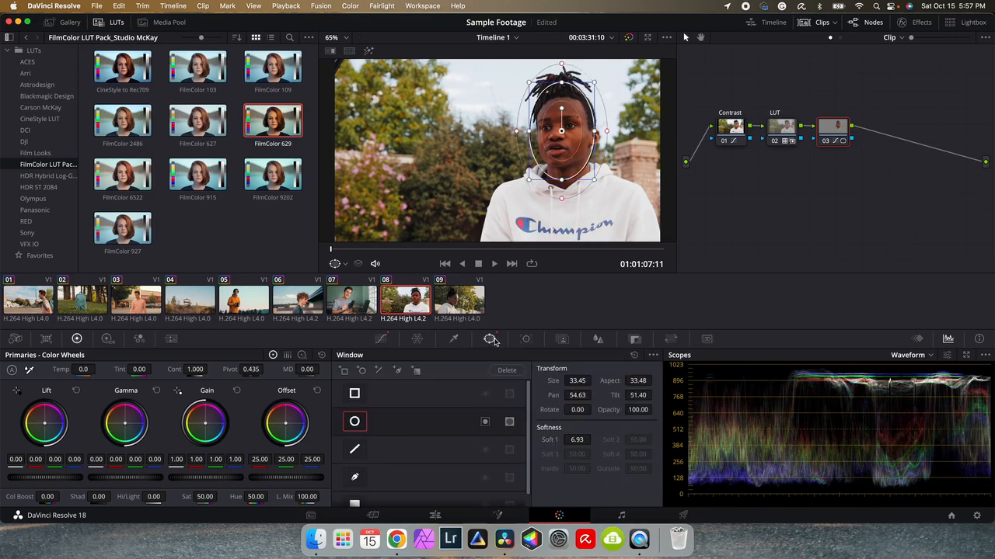
left_click(485, 423)
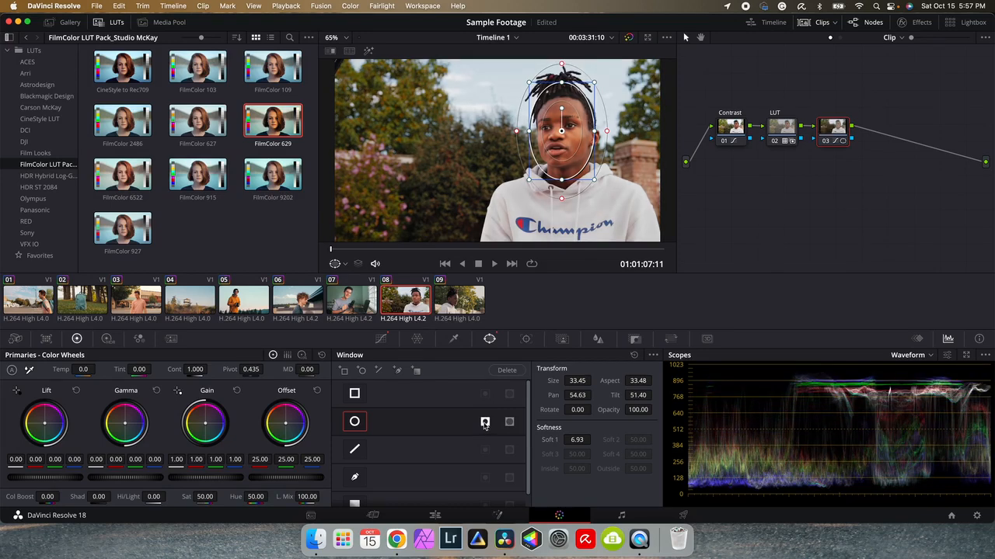
mouse_move(561, 134)
left_mouse_down()
mouse_move(560, 111)
mouse_move(558, 136)
left_mouse_up()
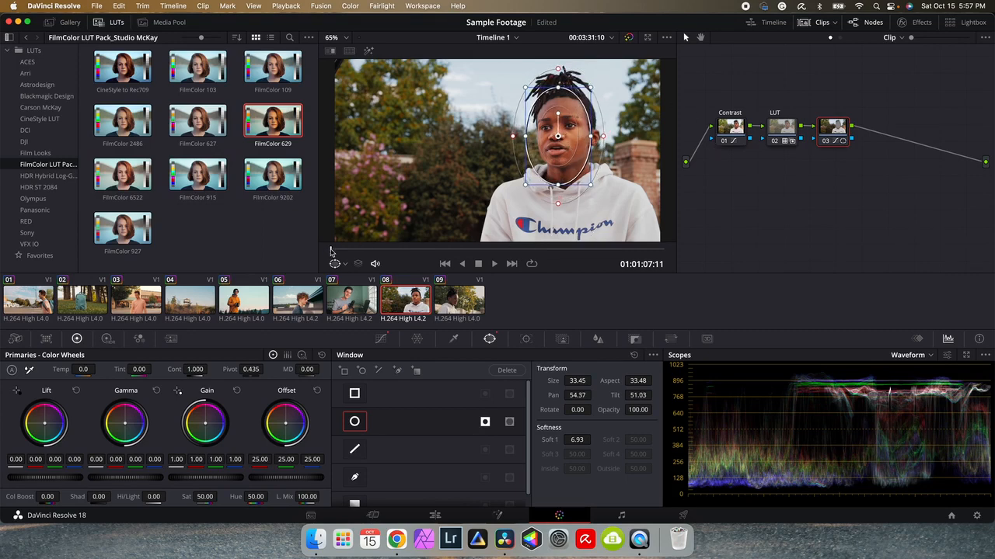
Check the window's fit at the end of clip 08, and recentre it on the face at the first frame, pan about 54.48, tilt about 50.99.
key("space")
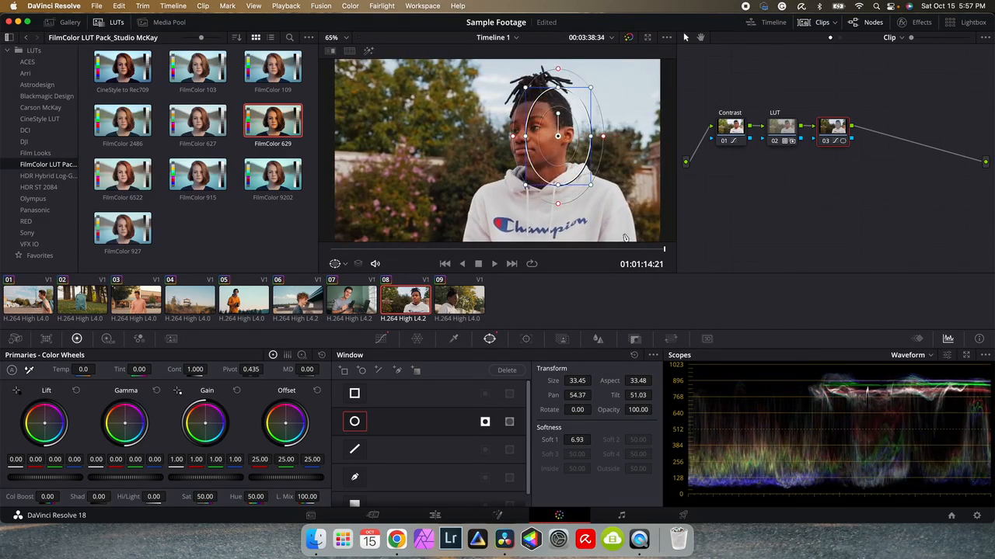
left_click_drag(558, 136, 532, 135)
left_click_drag(655, 250, 202, 266)
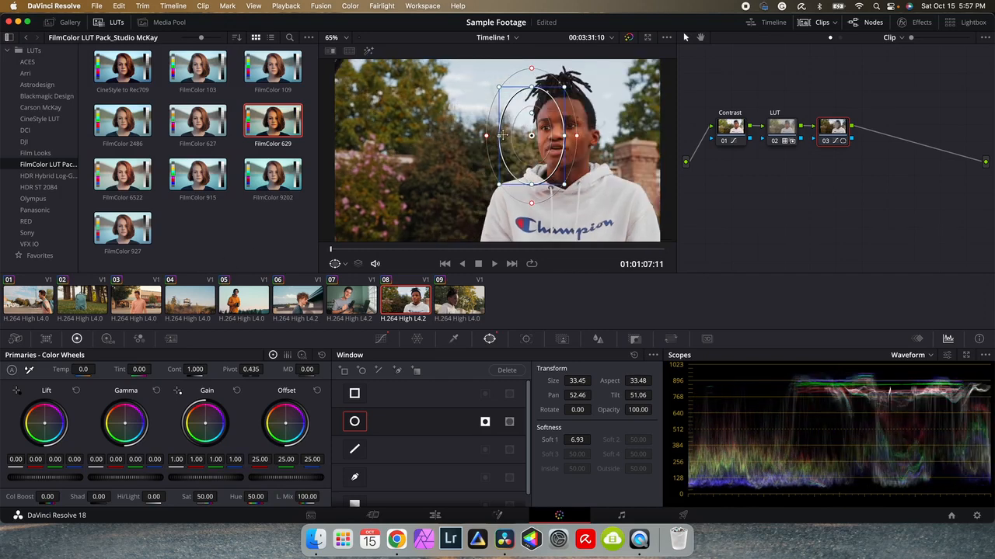
left_click_drag(531, 136, 559, 137)
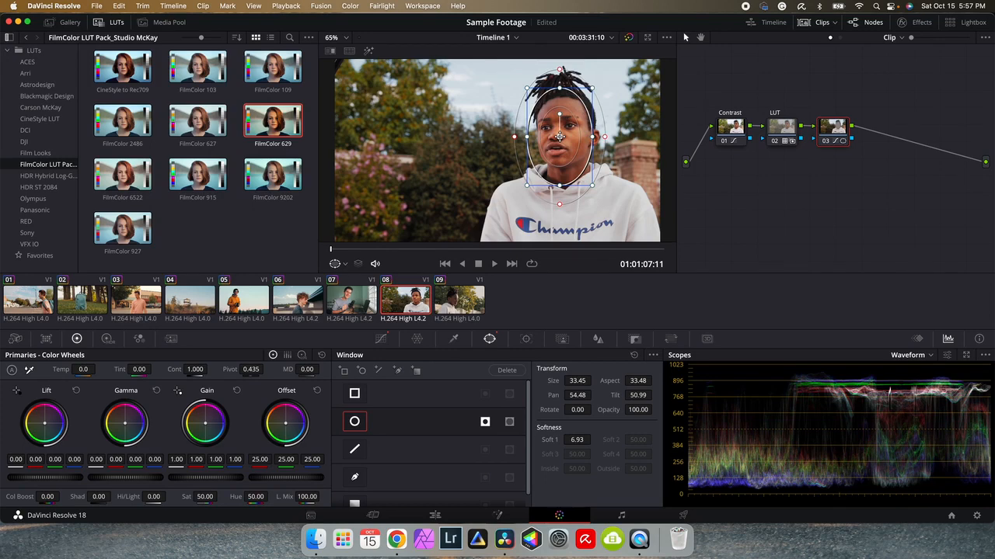
Track the face window forward through the whole of clip 08 and return to the clip's first frame.
key("super+t")
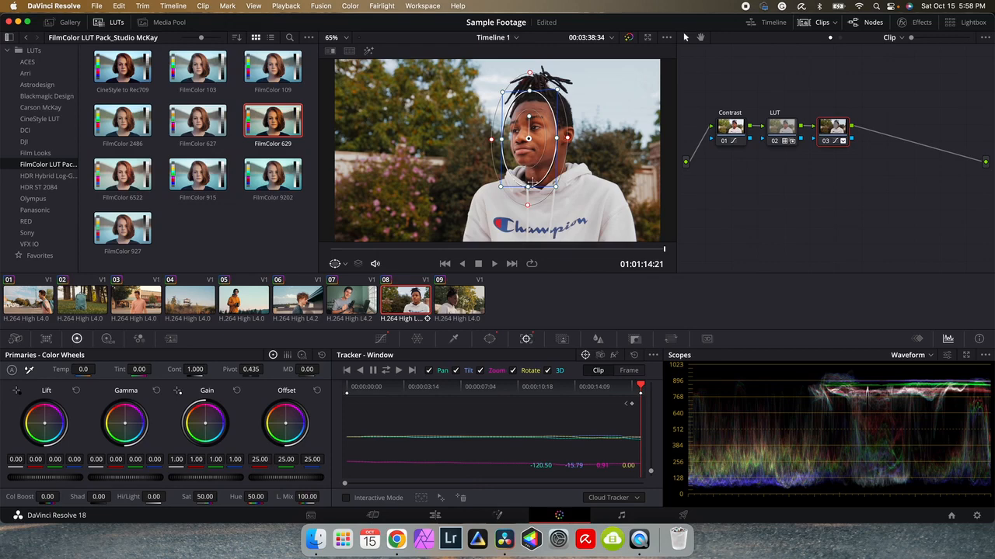
left_click(631, 249)
left_click(412, 313)
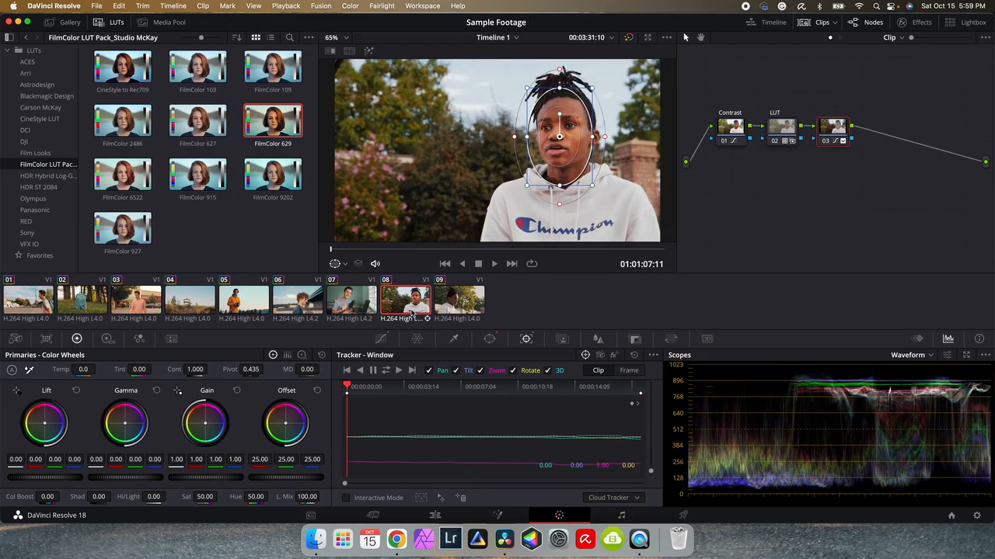
On clip 09, add serial node 03 after the LUT node, raise the custom curve's midtones and anchor its shadows with a second point.
left_click(458, 299)
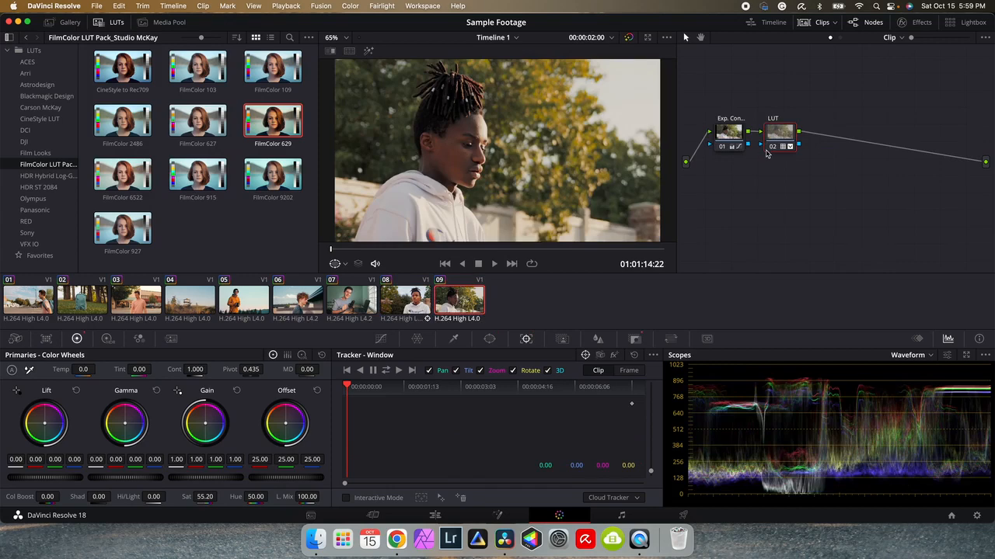
mouse_move(766, 154)
key("alt+s")
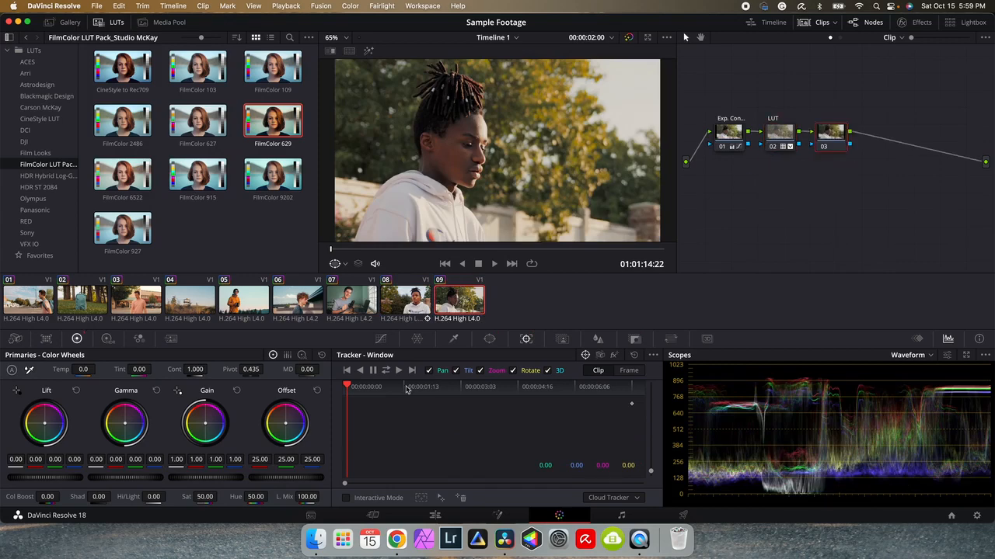
left_click(381, 339)
left_click_drag(436, 433, 432, 426)
left_click(378, 469)
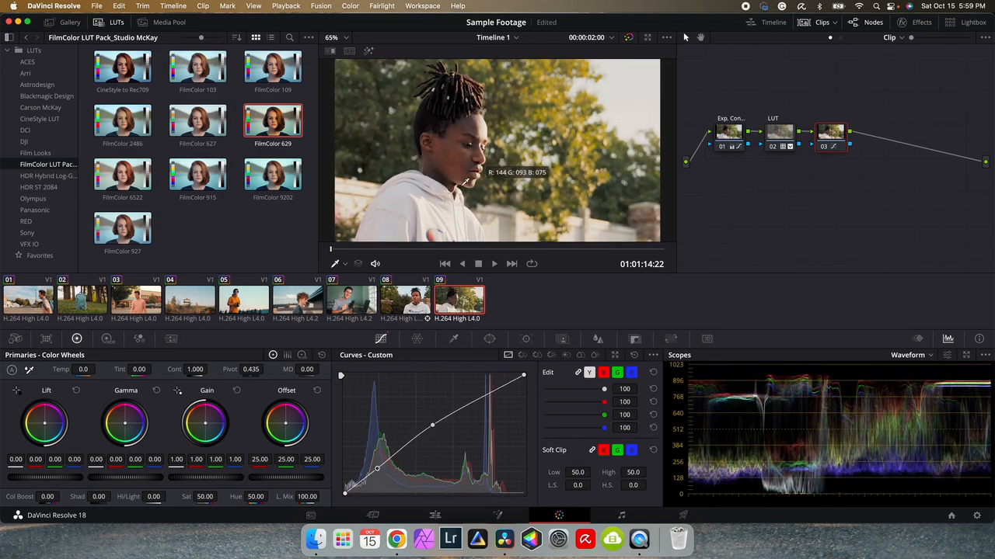
Add a circular window over the subject's face on clip 09: size about 35.61, aspect 35.64, softness 2.61, pan 46.94, tilt 50.32.
left_click(489, 340)
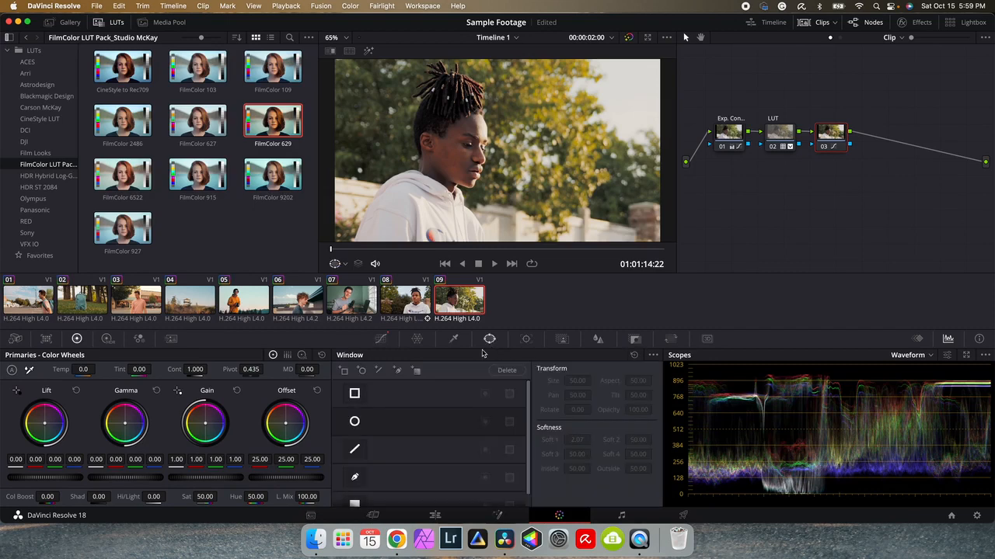
left_click(354, 421)
left_click_drag(498, 153, 447, 147)
left_click_drag(568, 439, 571, 439)
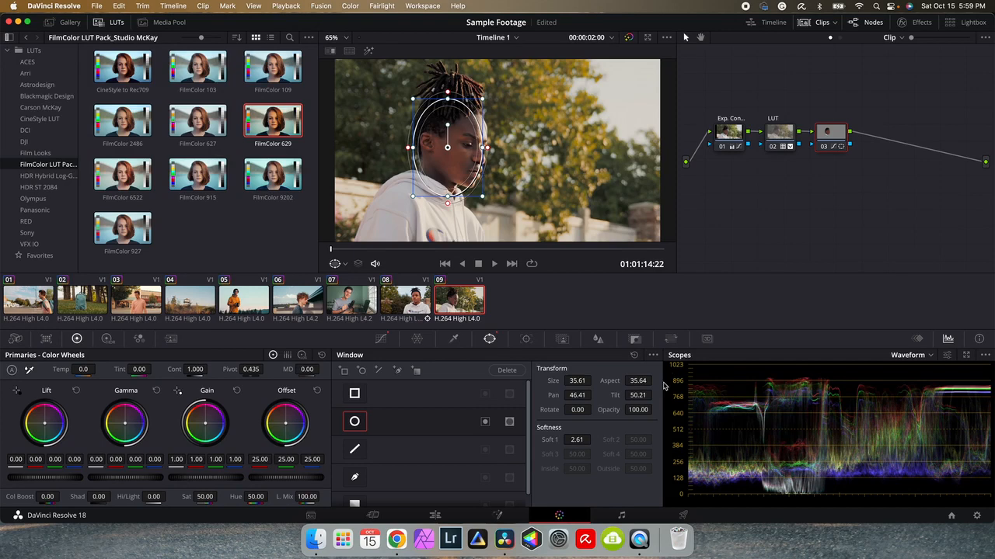
left_click_drag(447, 147, 455, 145)
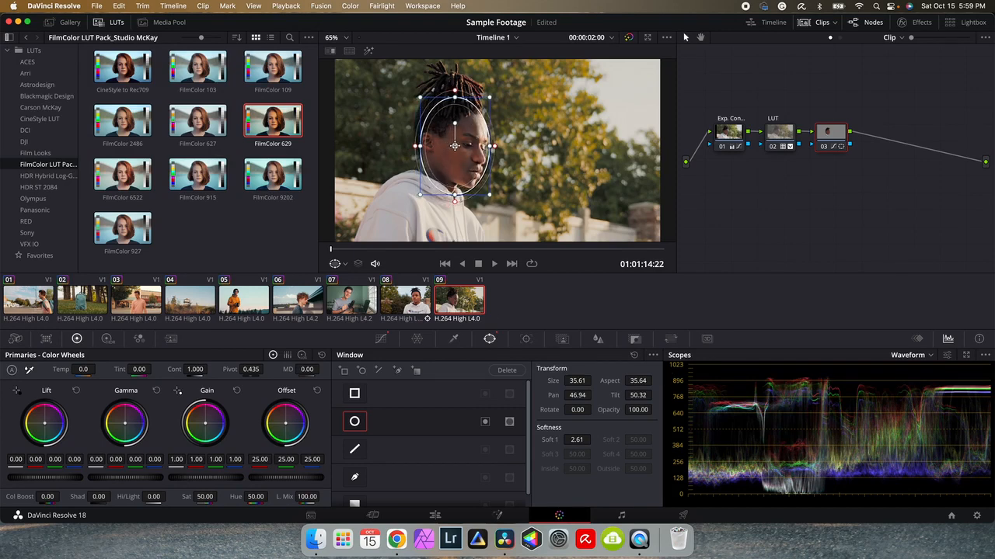